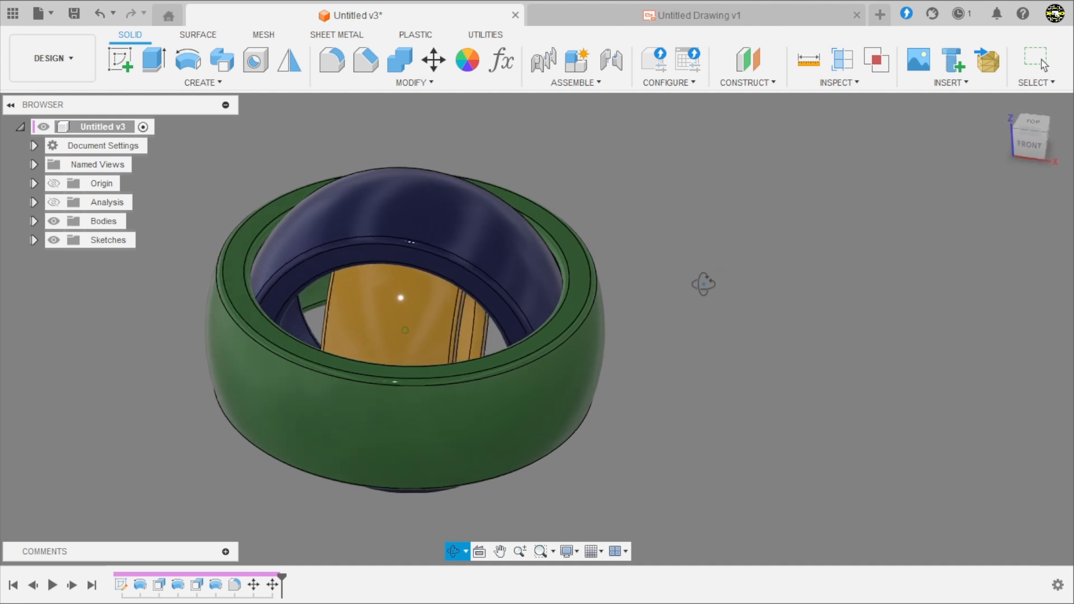
# - Examine the finished nested-ring model and its drawing, including the dimensions in section view A-A
pyautogui.press('Escape')
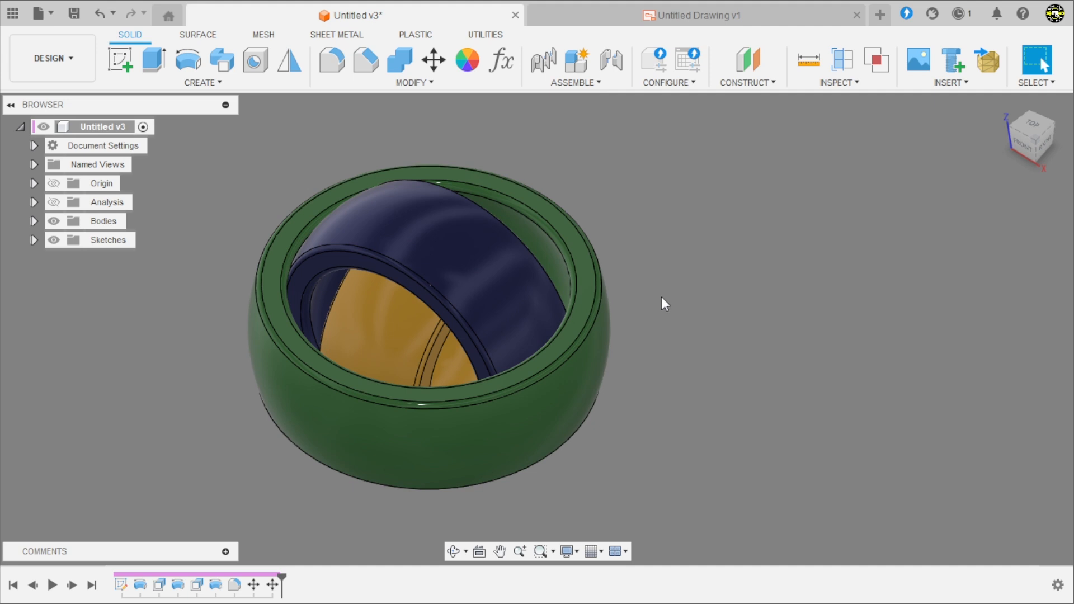
pyautogui.keyDown('shift'); pyautogui.moveTo(661, 297); pyautogui.dragTo(641, 309, button='middle'); pyautogui.keyUp('shift')
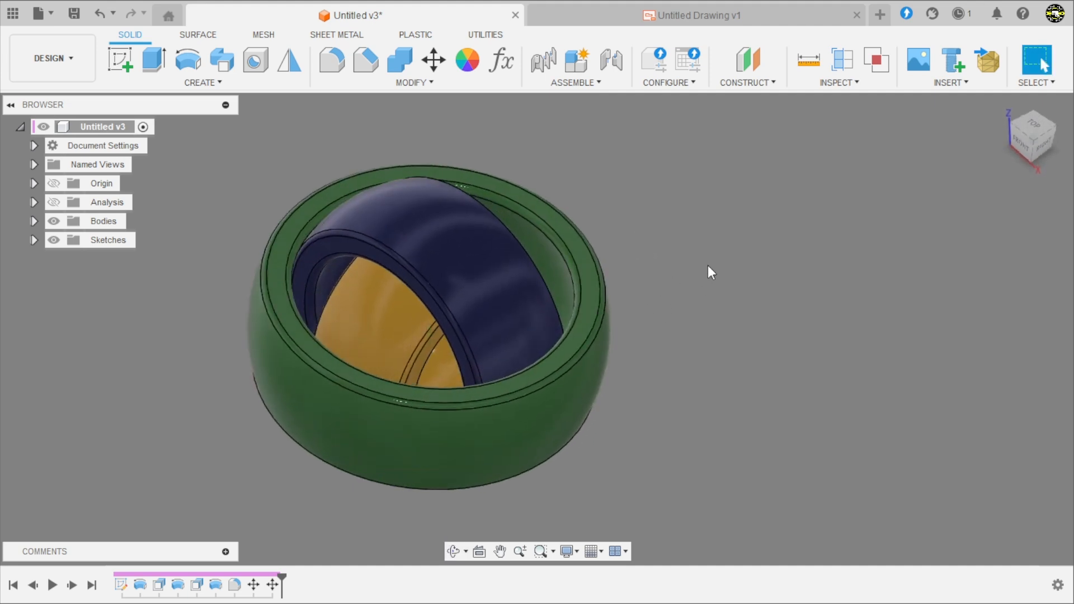
pyautogui.scroll(3, 643, 322)
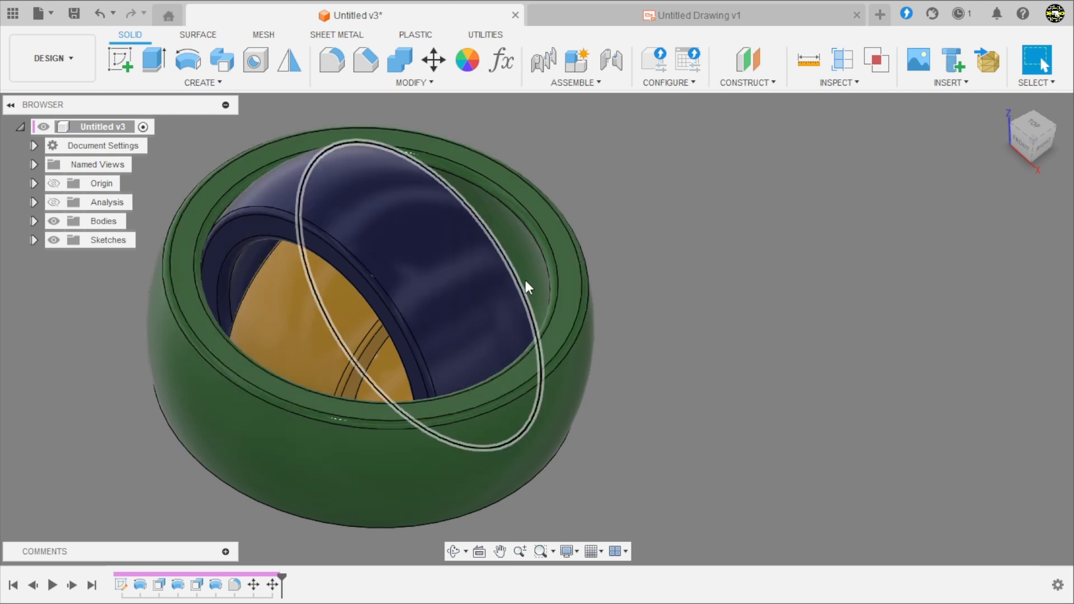
pyautogui.scroll(-3, 526, 296)
pyautogui.scroll(3, 447, 300)
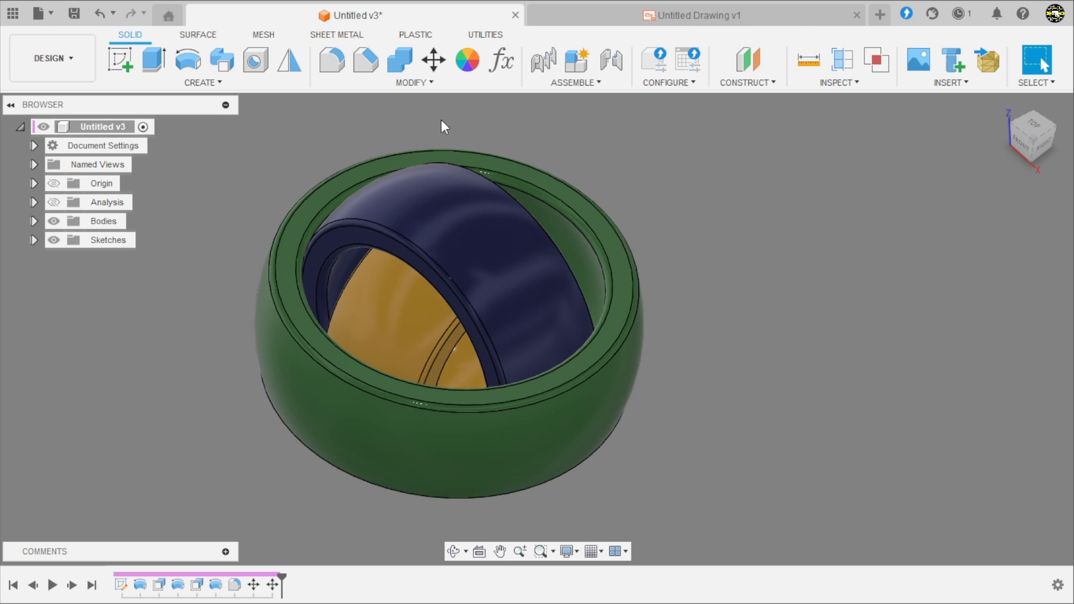
pyautogui.click(569, 8)
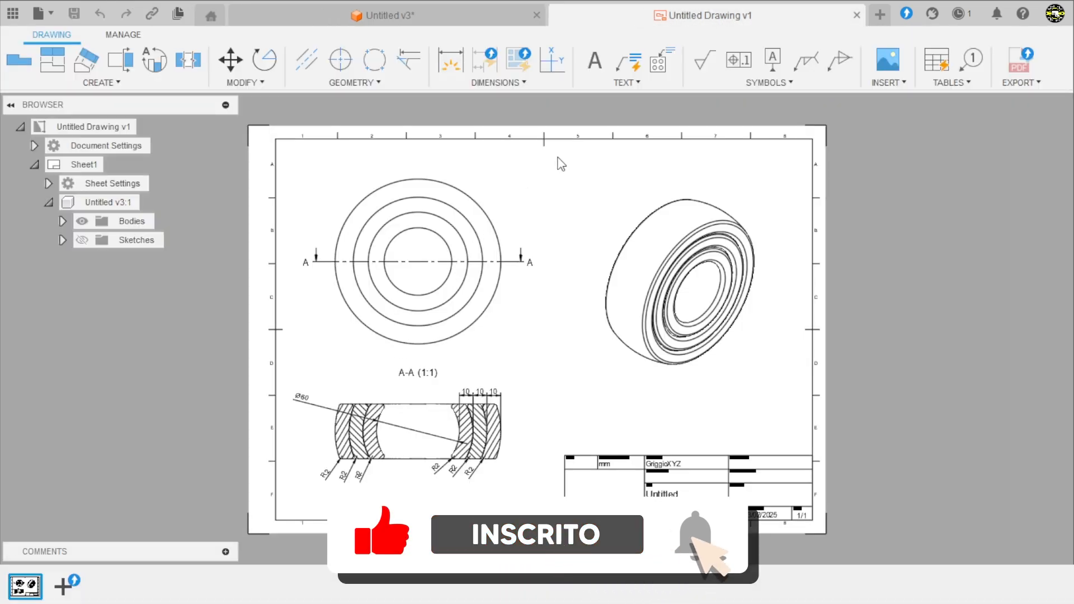
pyautogui.scroll(2, 564, 251)
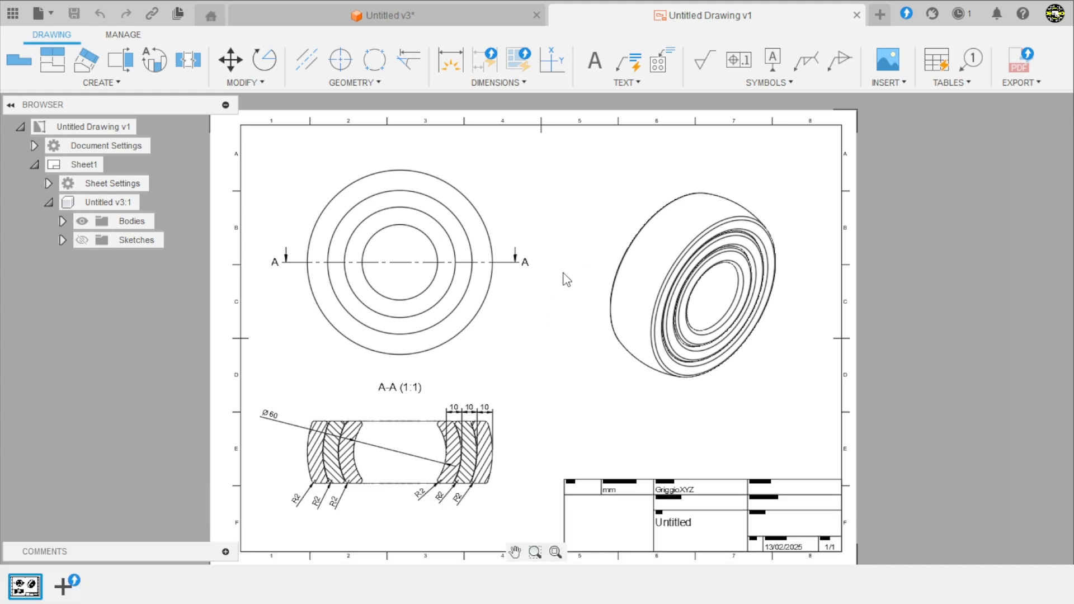
pyautogui.scroll(-1, 560, 278)
pyautogui.scroll(1, 532, 357)
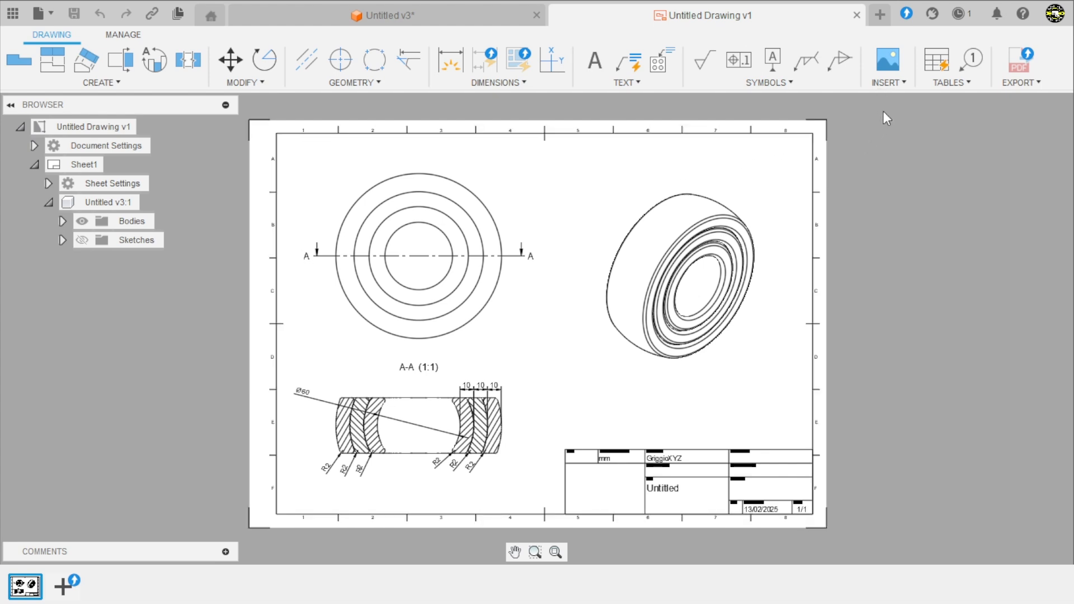
# - Create a new design and start a sketch on the front (XZ) origin plane
pyautogui.click(883, 16)
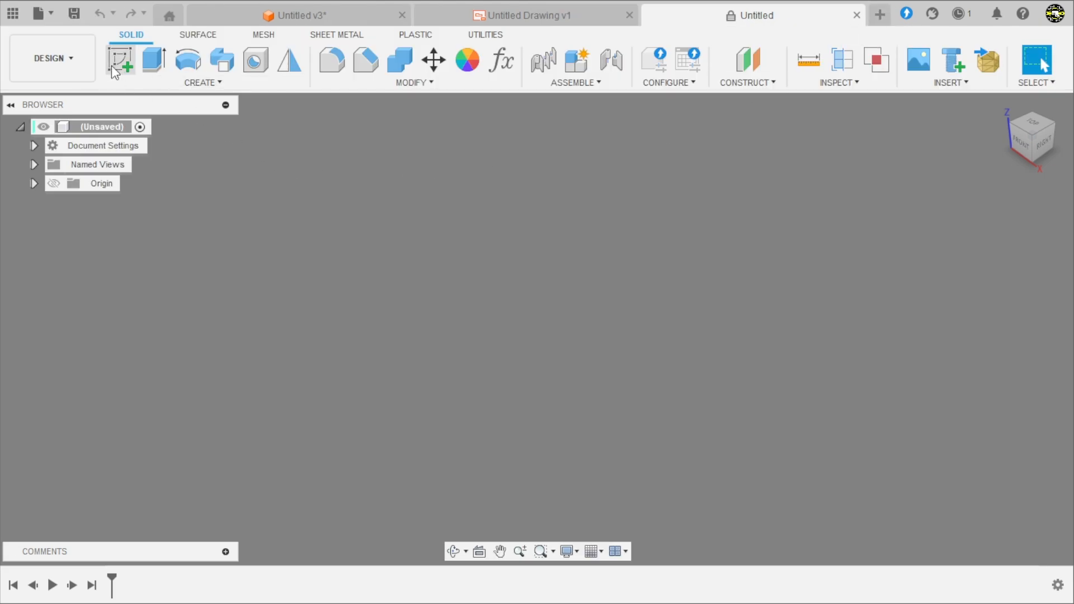
pyautogui.click(115, 70)
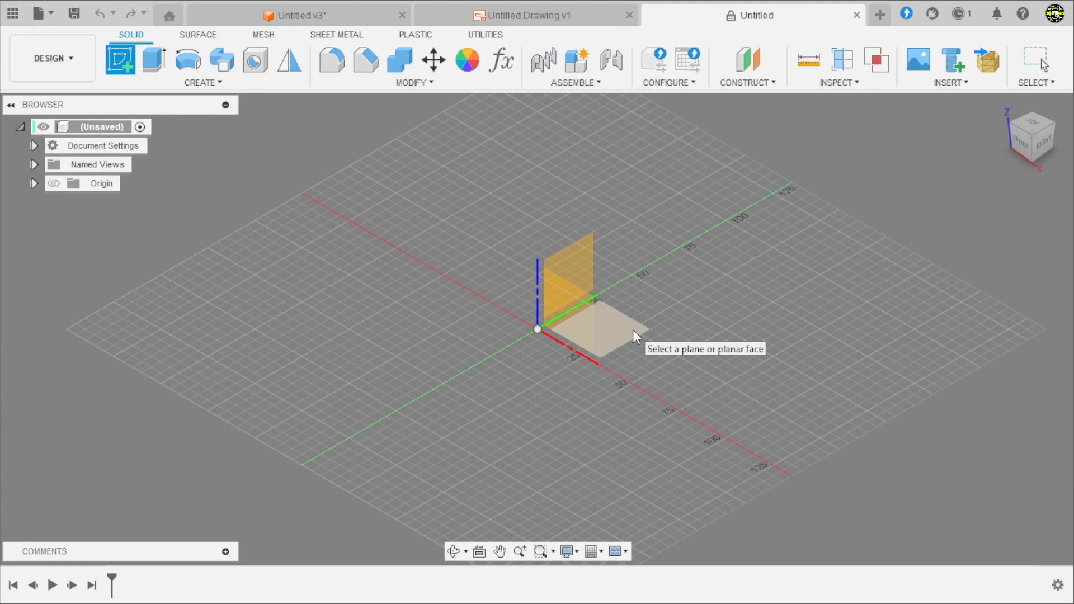
pyautogui.click(596, 324)
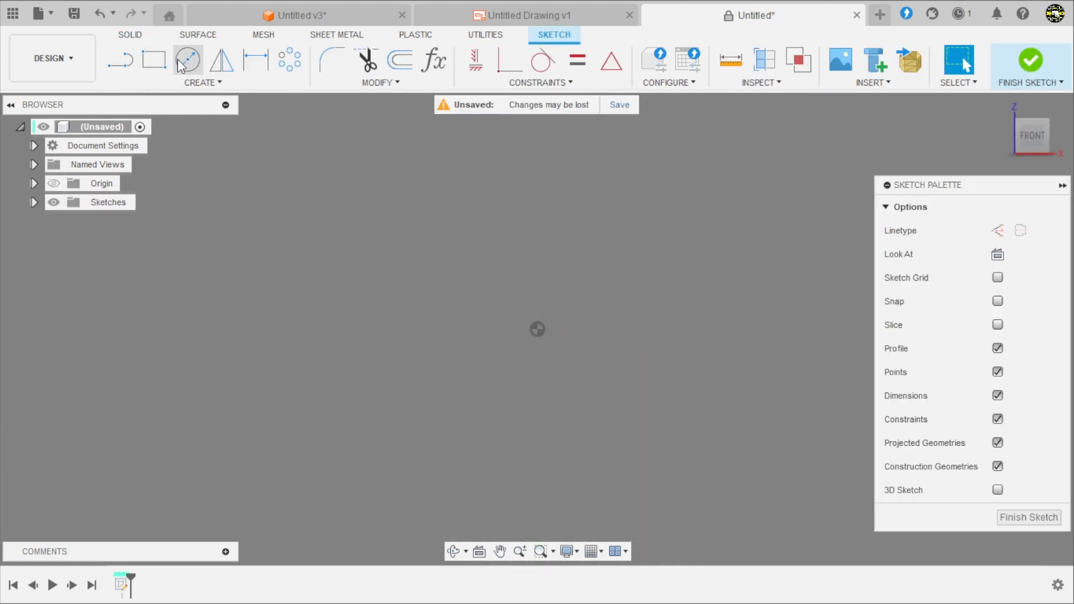
# - Draw a 60 mm diameter circle centred on the origin
pyautogui.click(187, 60)
pyautogui.click(537, 329)
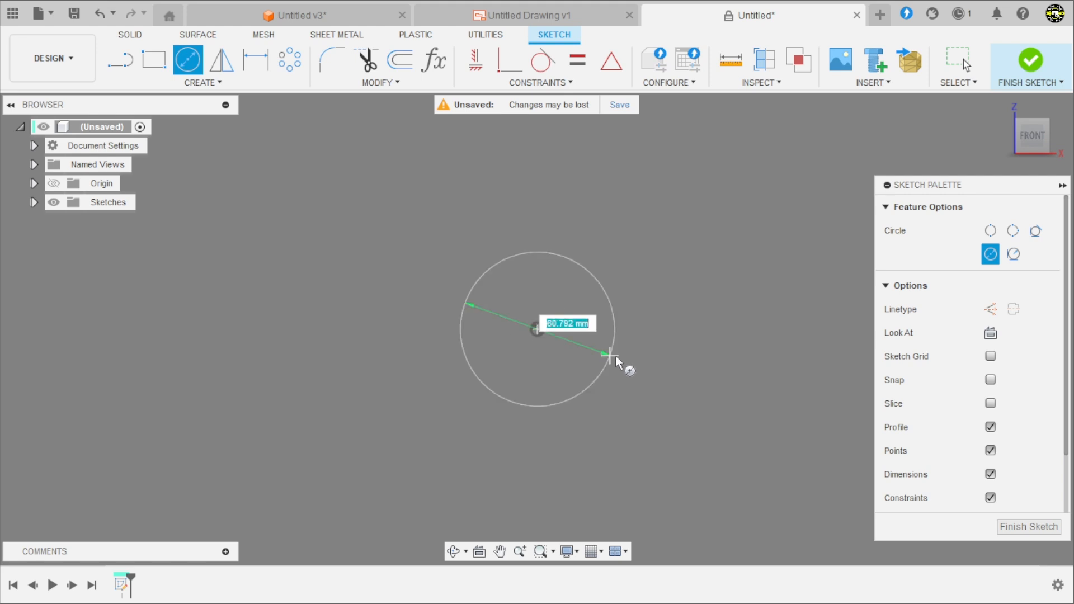
pyautogui.write('60')
pyautogui.press('Return')
pyautogui.press('Escape')
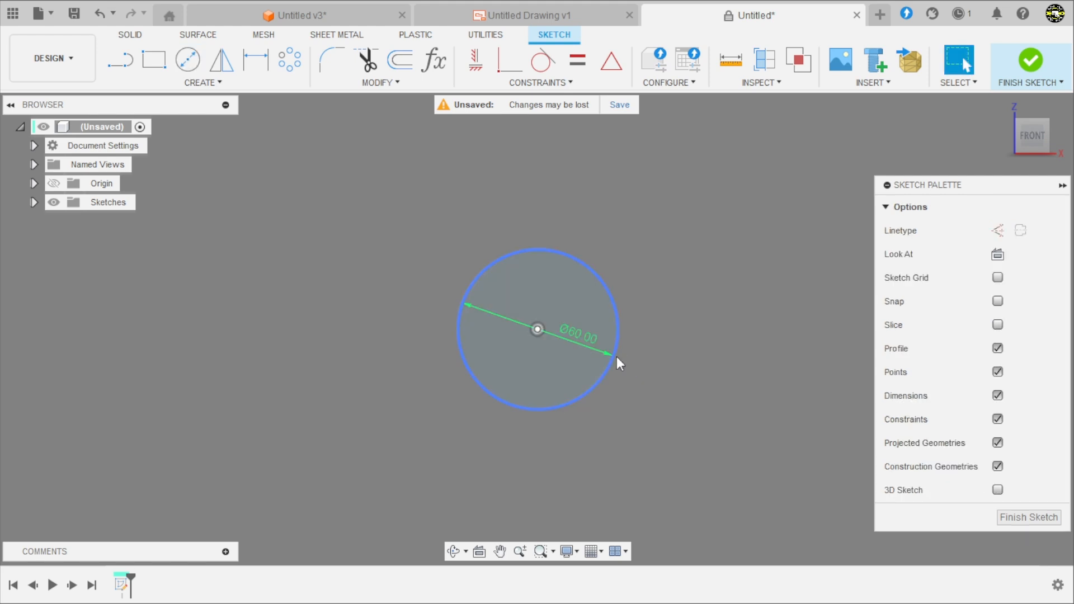
# - Offset the 60 mm circle outward by 10 mm to add a concentric circle
pyautogui.scroll(2, 615, 338)
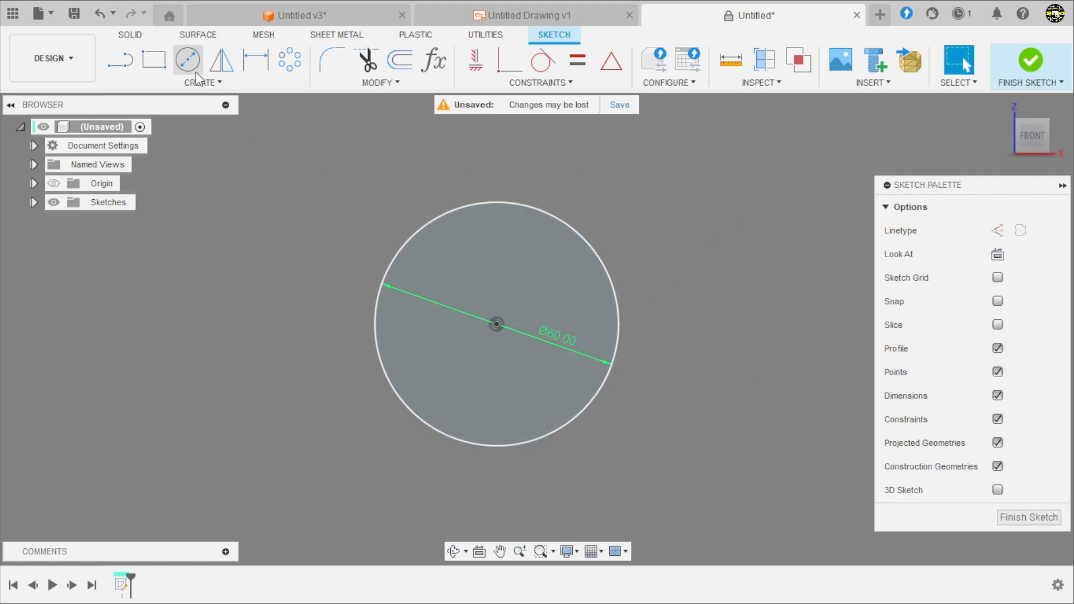
pyautogui.click(401, 63)
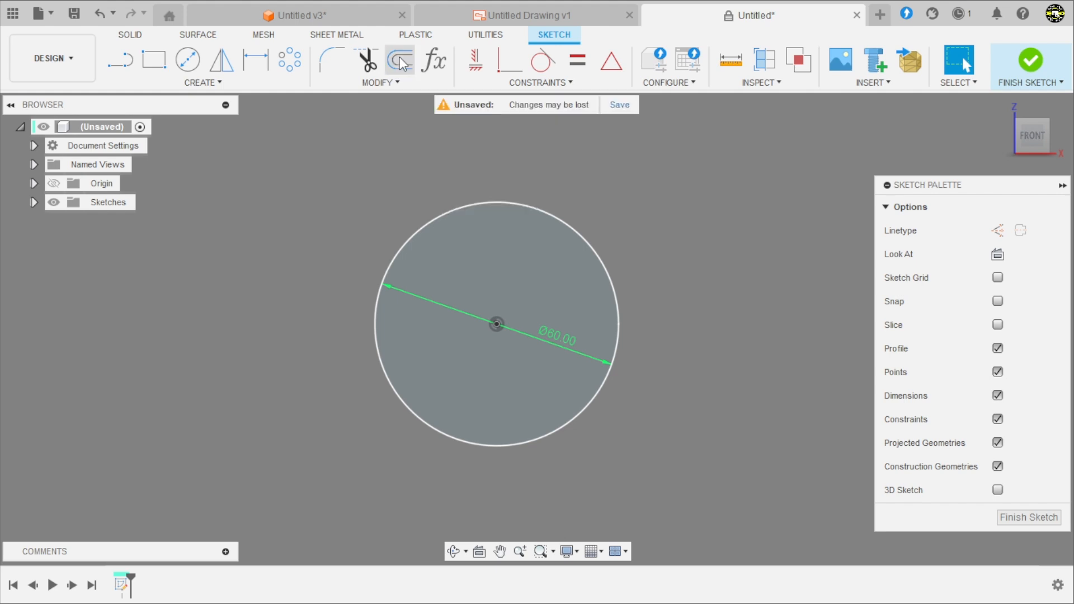
pyautogui.click(550, 213)
pyautogui.moveTo(552, 212); pyautogui.dragTo(571, 175)
pyautogui.write('10')
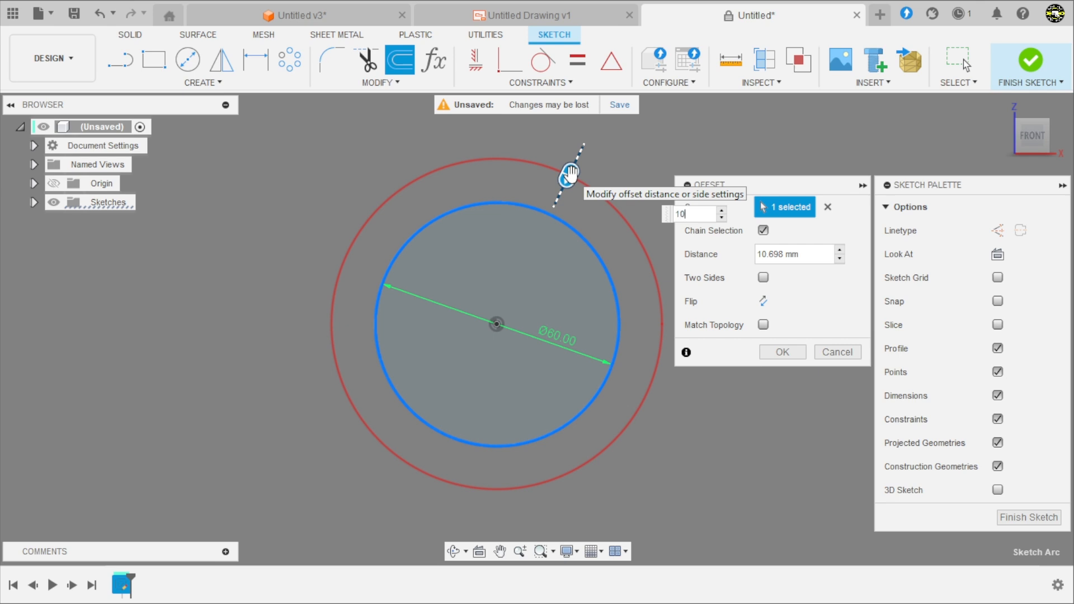
pyautogui.press('Return')
# - Add another concentric circle by offsetting the 60 mm circle outward by 20 mm
pyautogui.scroll(-2, 494, 363)
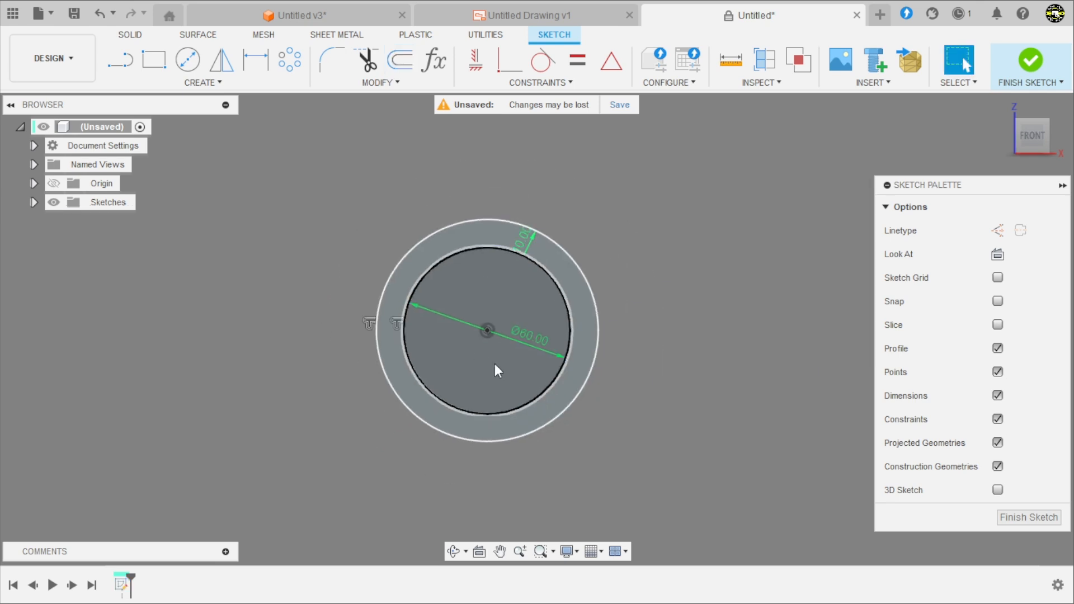
pyautogui.scroll(2, 565, 353)
pyautogui.click(401, 62)
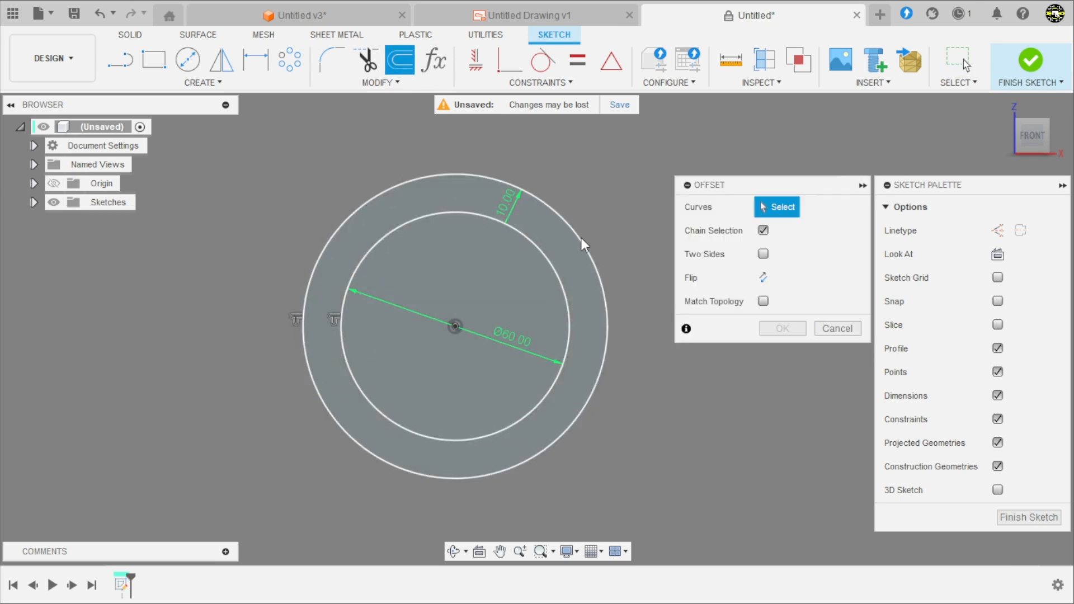
pyautogui.click(545, 255)
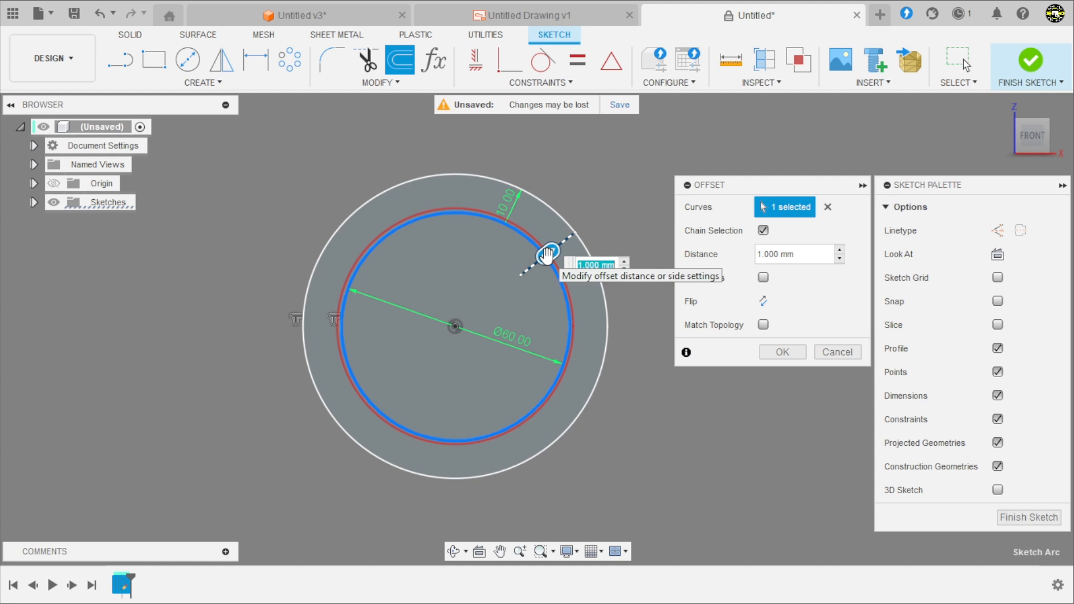
pyautogui.moveTo(547, 256); pyautogui.dragTo(604, 205)
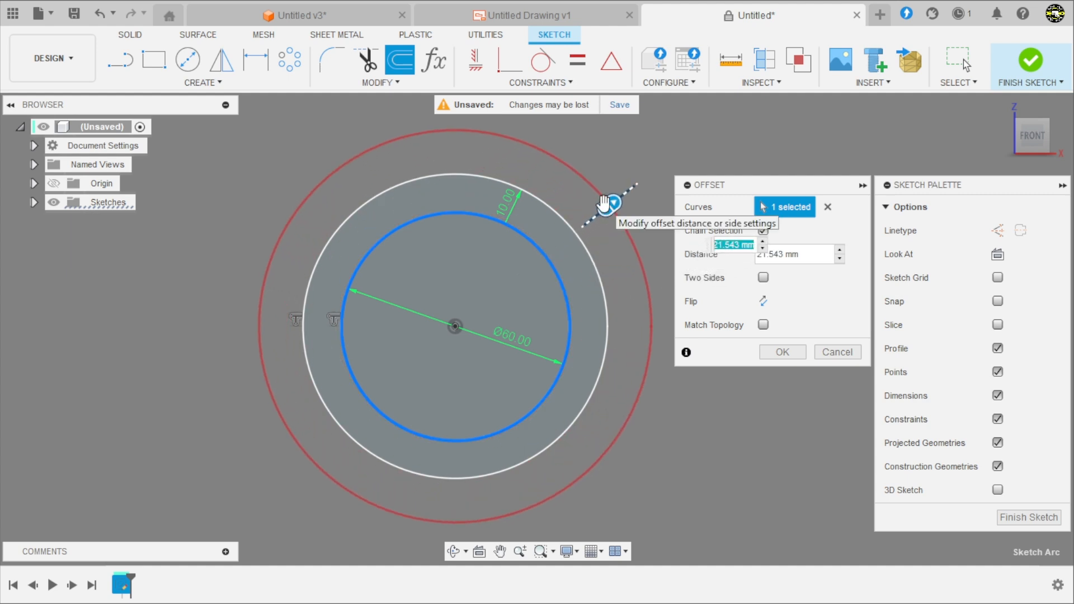
pyautogui.write('20')
pyautogui.press('Return')
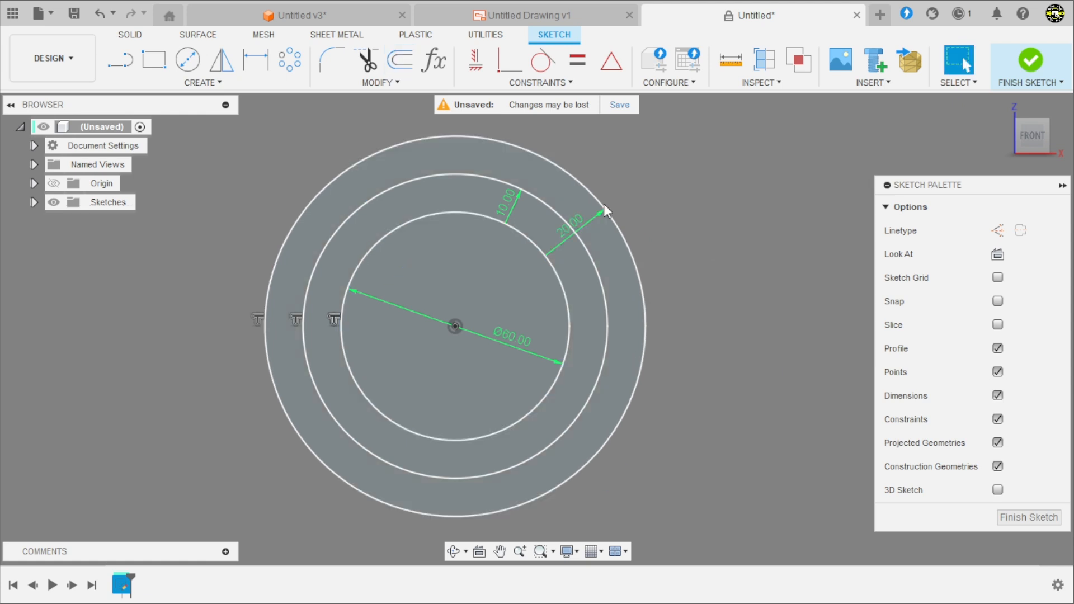
# - Offset the innermost circle outward by 30 mm to form the outermost concentric circle
pyautogui.scroll(-1, 504, 185)
pyautogui.click(407, 49)
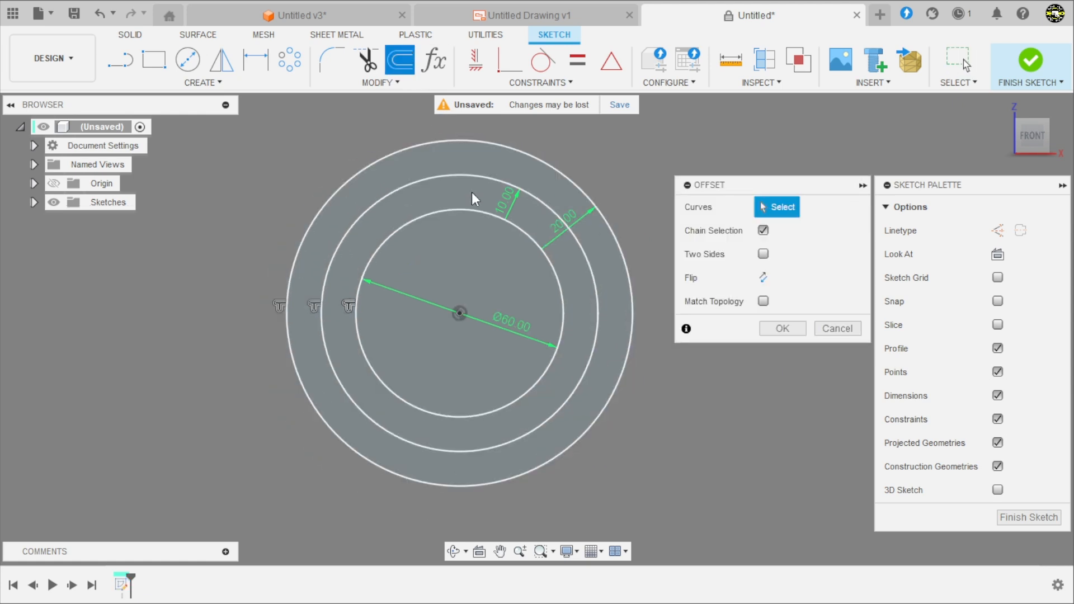
pyautogui.scroll(1, 472, 193)
pyautogui.click(556, 274)
pyautogui.scroll(-2, 473, 282)
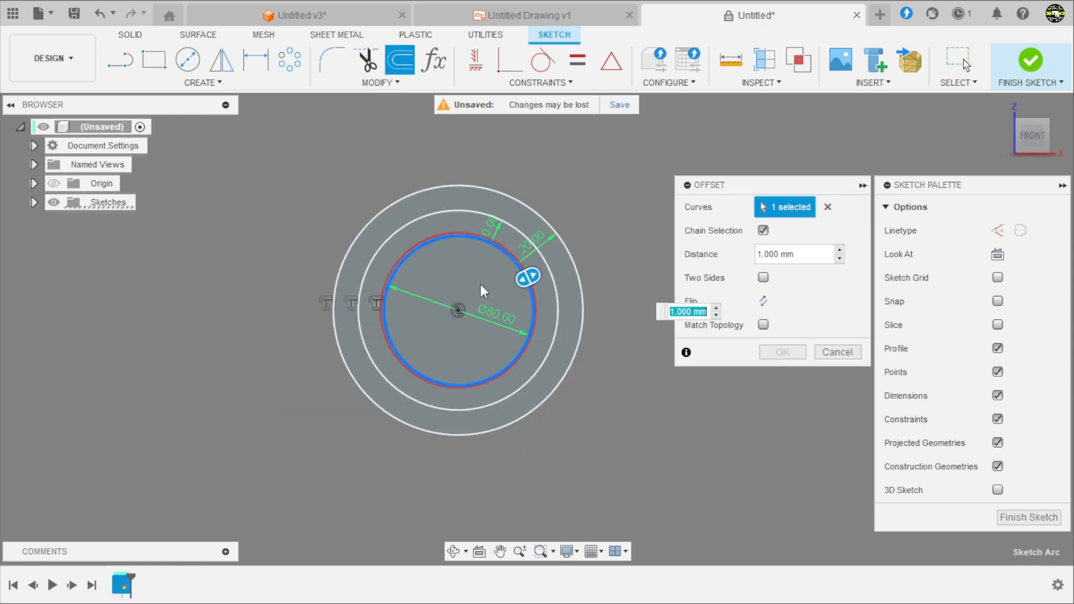
pyautogui.moveTo(528, 276); pyautogui.dragTo(603, 236)
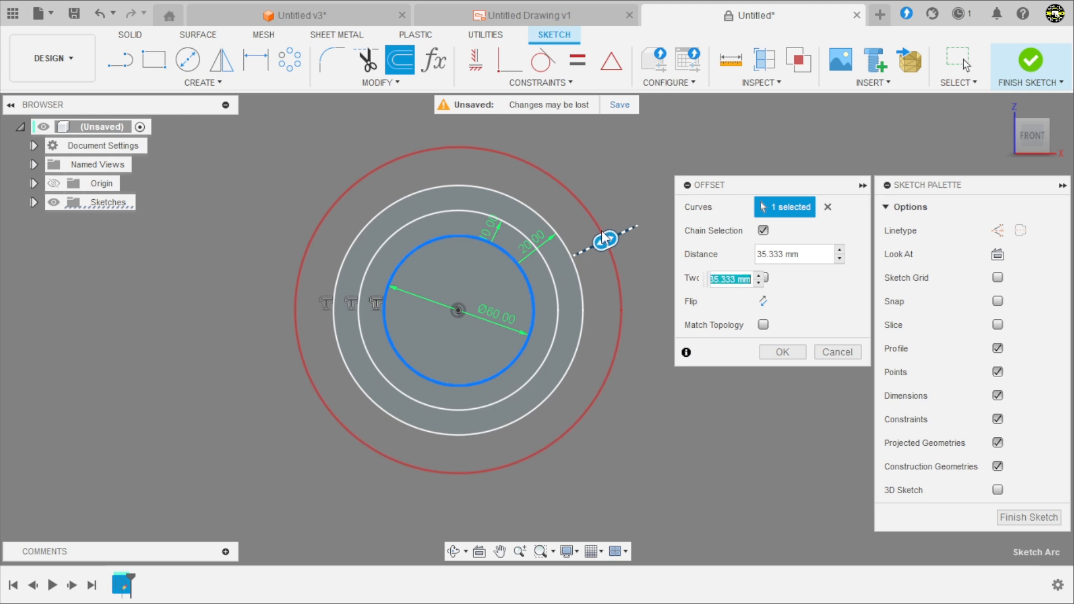
pyautogui.write('30')
pyautogui.press('Return')
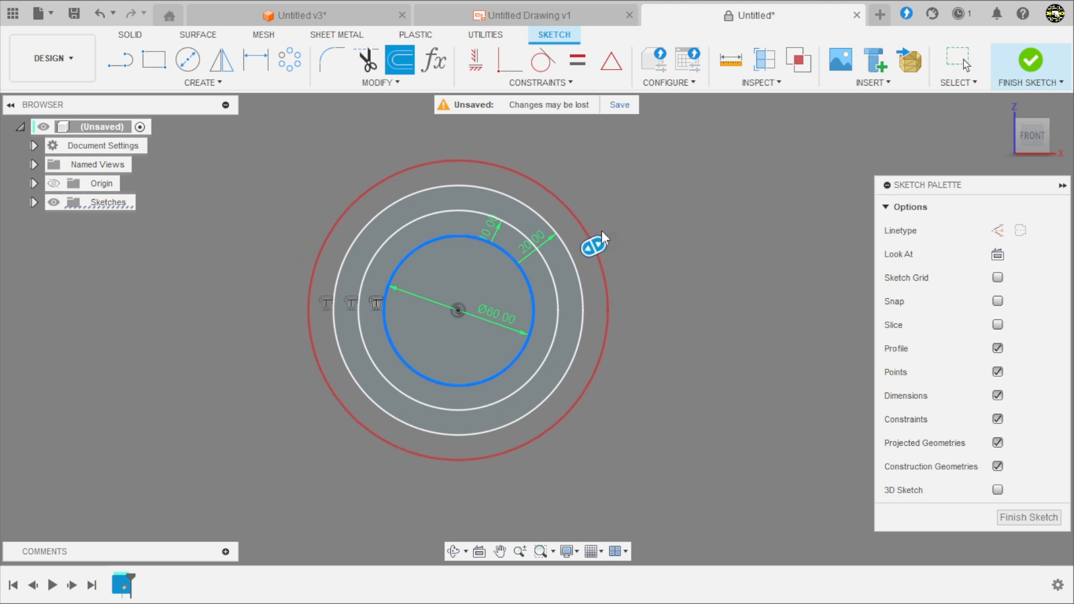
# - Sketch a center rectangle on the origin, about 51 mm high and extending past the outermost circle on both sides
pyautogui.scroll(1, 568, 255)
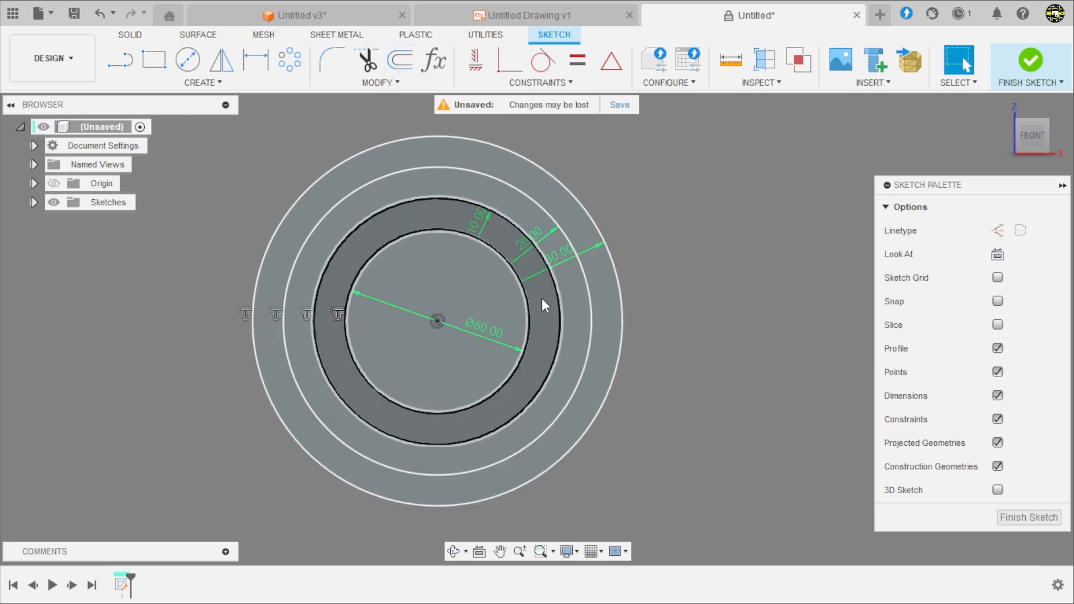
pyautogui.scroll(-2, 456, 323)
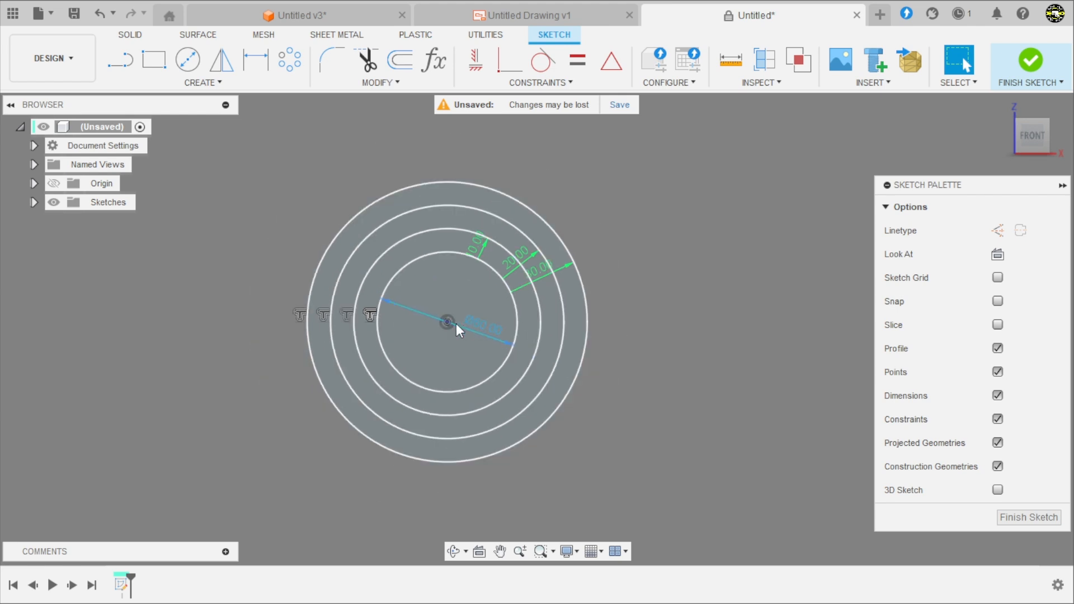
pyautogui.click(154, 59)
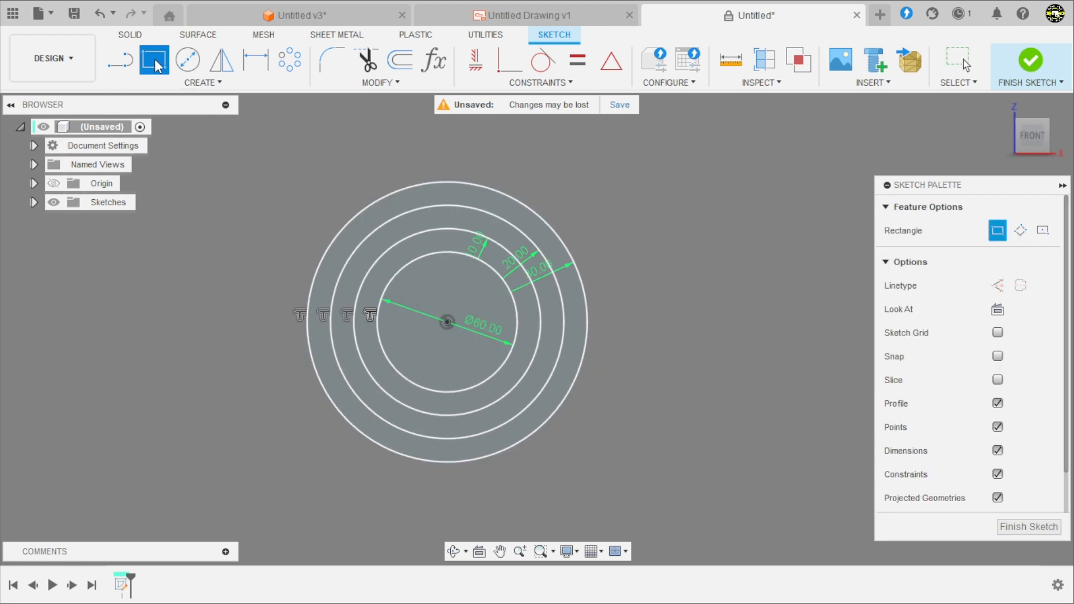
pyautogui.click(1043, 230)
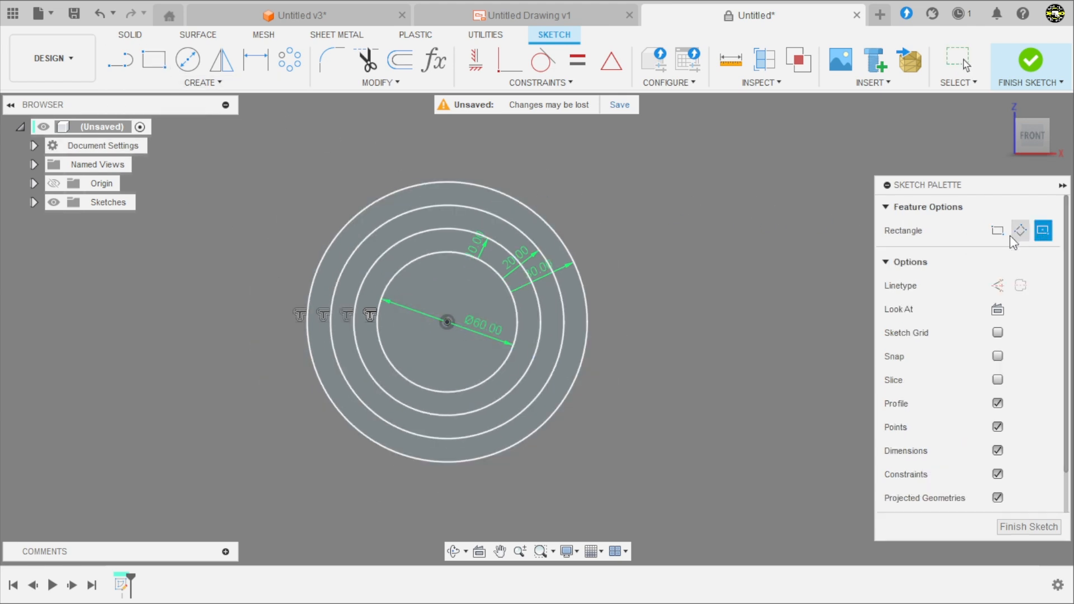
pyautogui.click(447, 322)
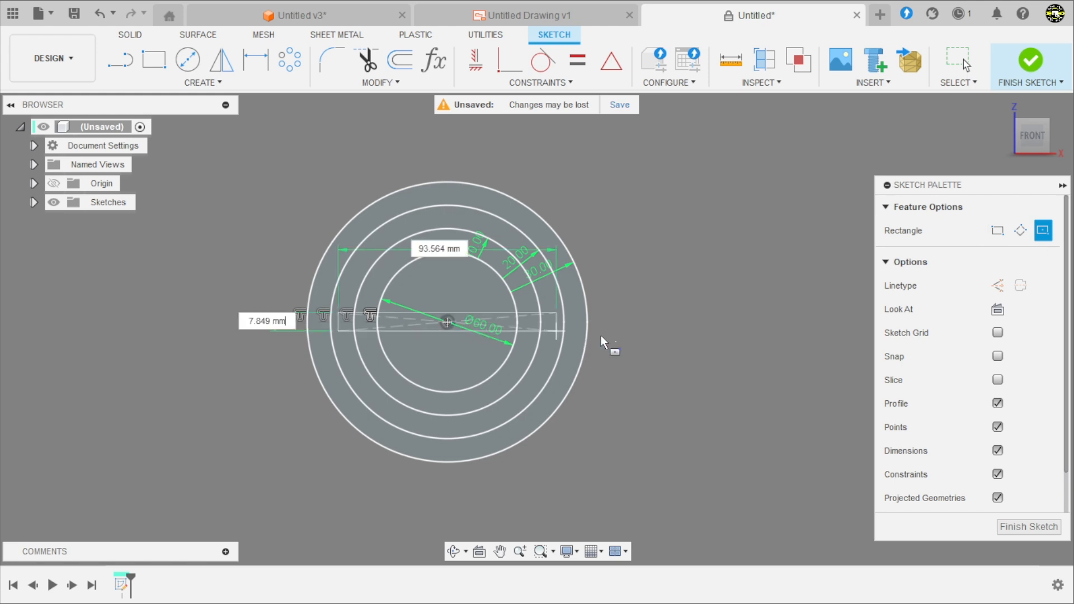
pyautogui.click(740, 381)
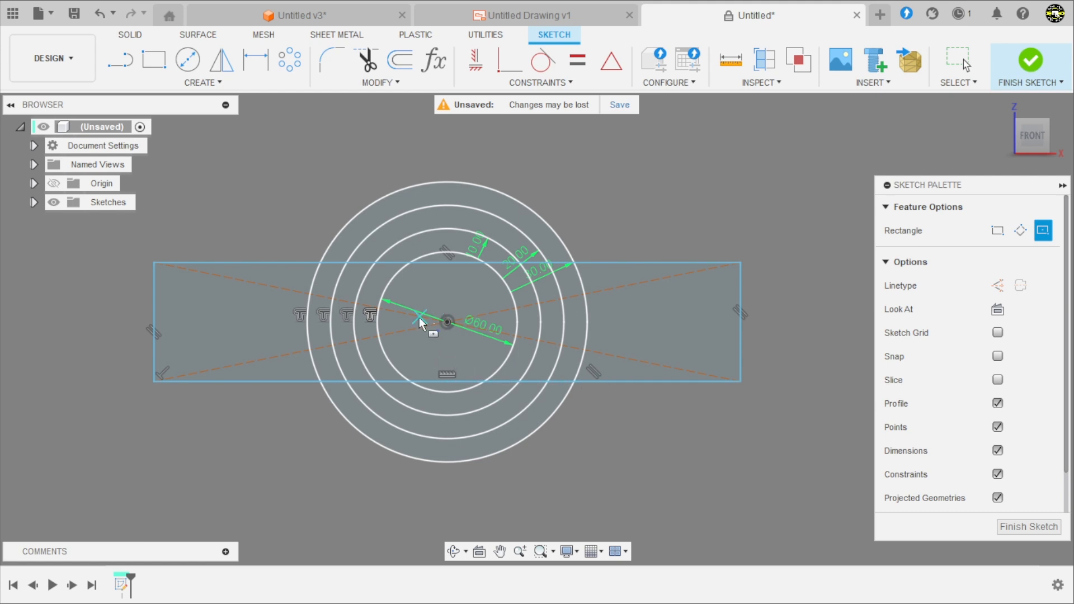
pyautogui.press('Escape')
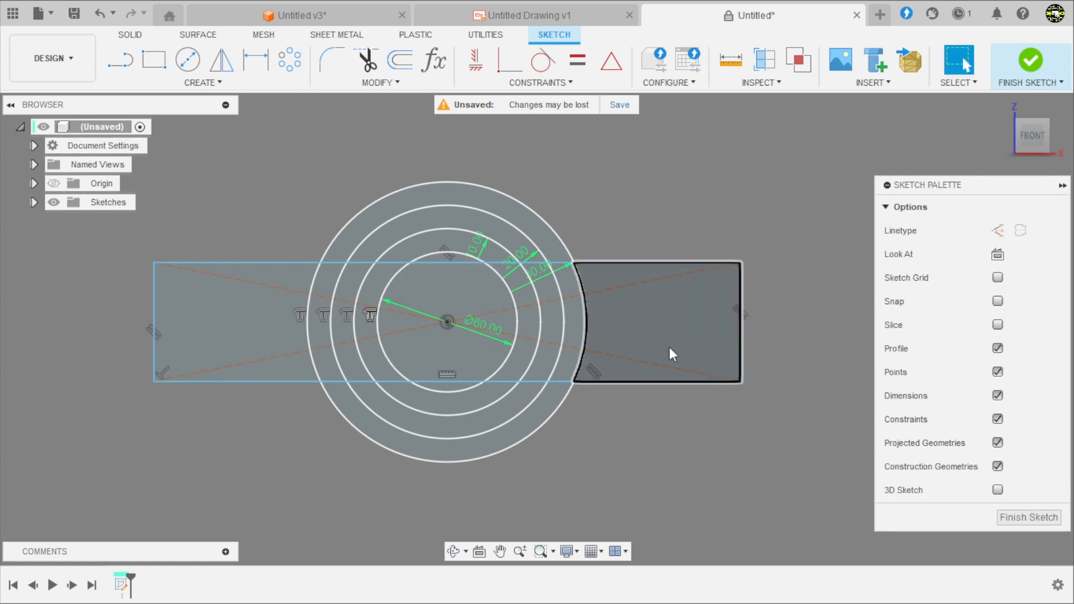
# - Dimension the rectangle's vertical side and set its height to 30 mm
pyautogui.press('d')
pyautogui.click(741, 296)
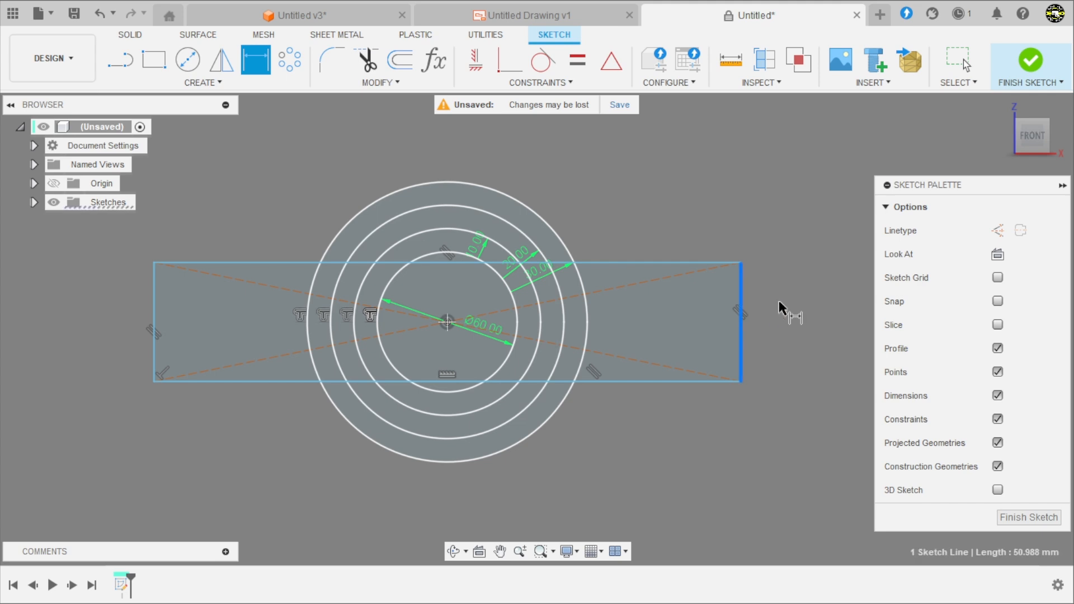
pyautogui.click(804, 323)
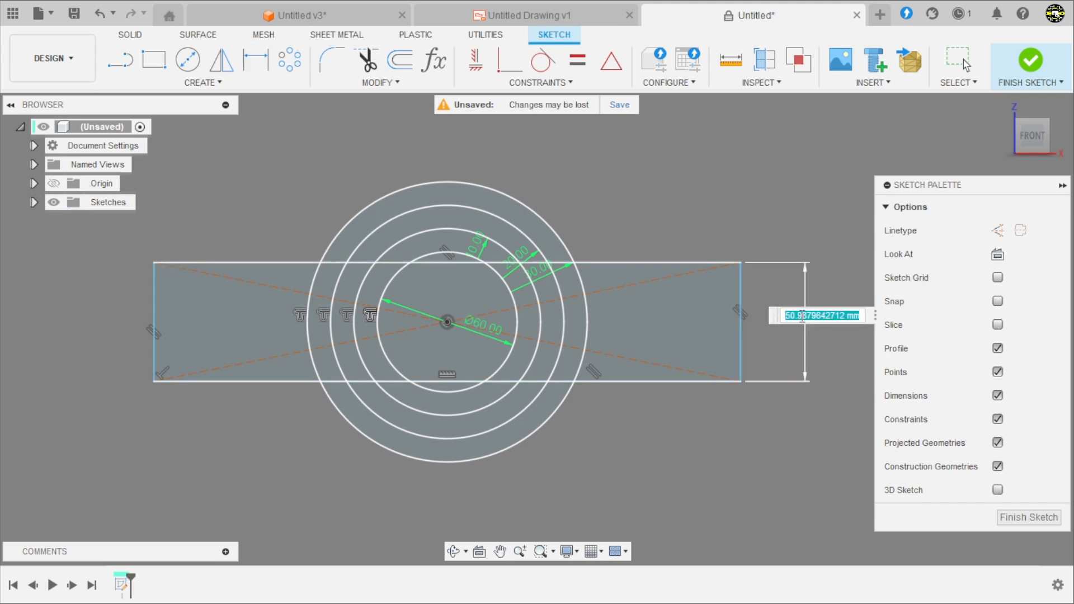
pyautogui.write('30')
pyautogui.press('Return')
pyautogui.scroll(2, 696, 335)
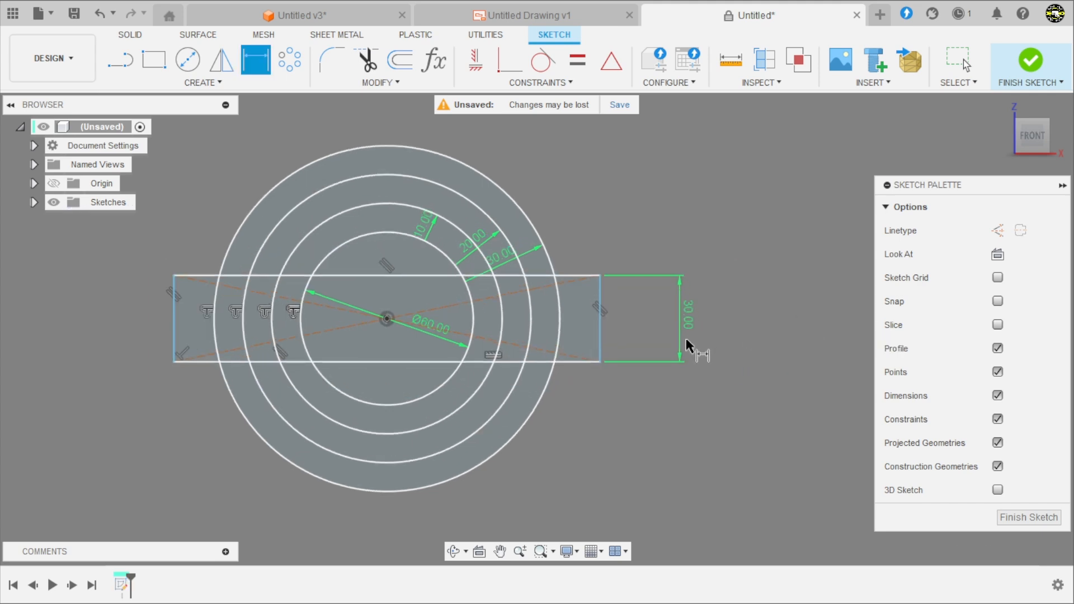
pyautogui.press('Escape')
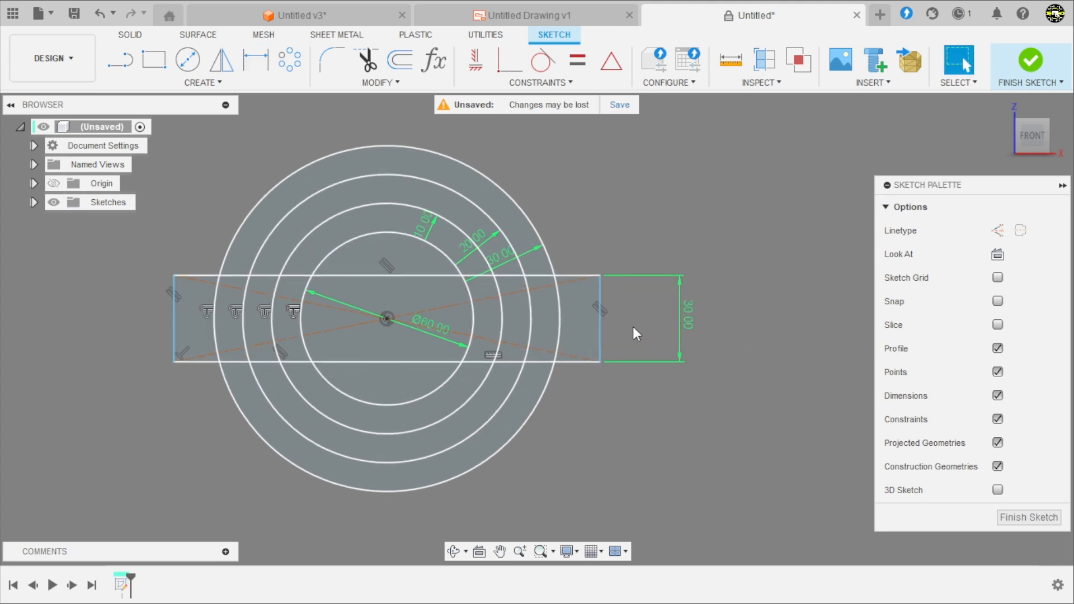
# - Finish the sketch and revolve the innermost ring section a full turn around the vertical Z axis as a new body
pyautogui.click(1035, 61)
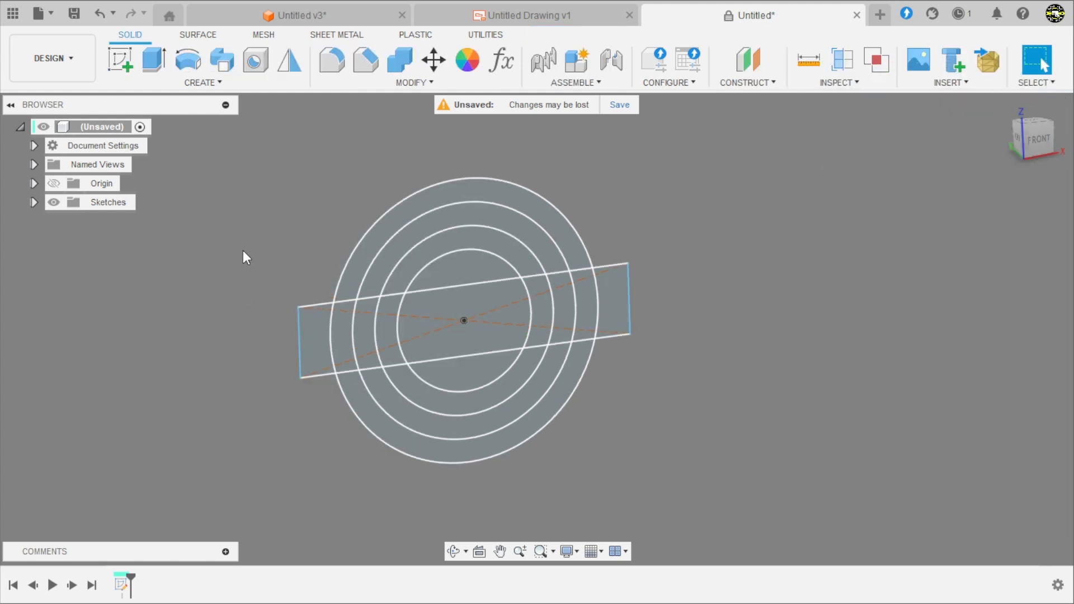
pyautogui.click(180, 66)
pyautogui.scroll(4, 512, 234)
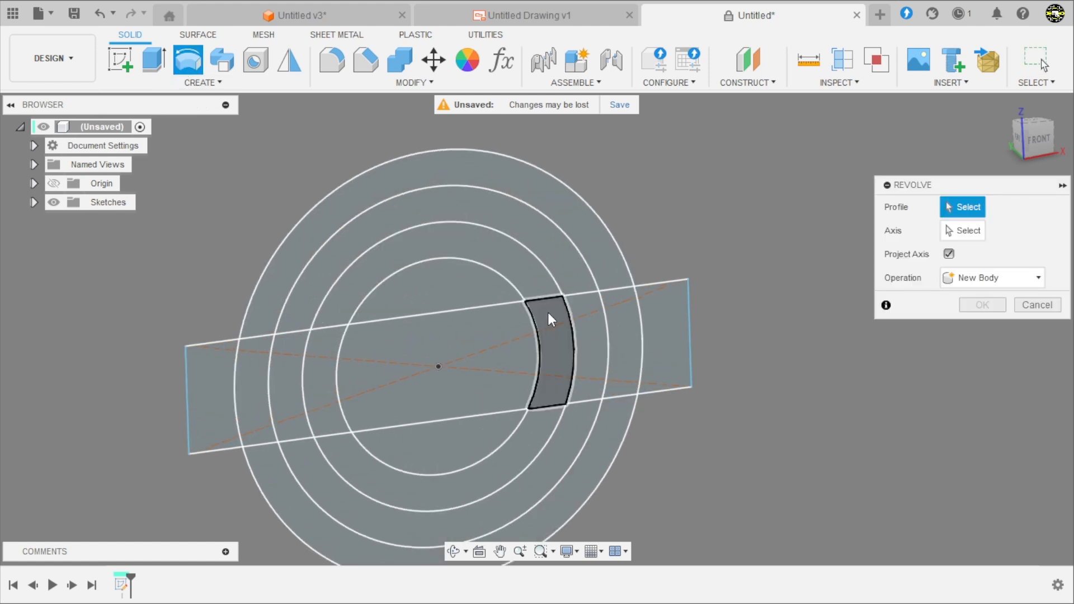
pyautogui.click(555, 318)
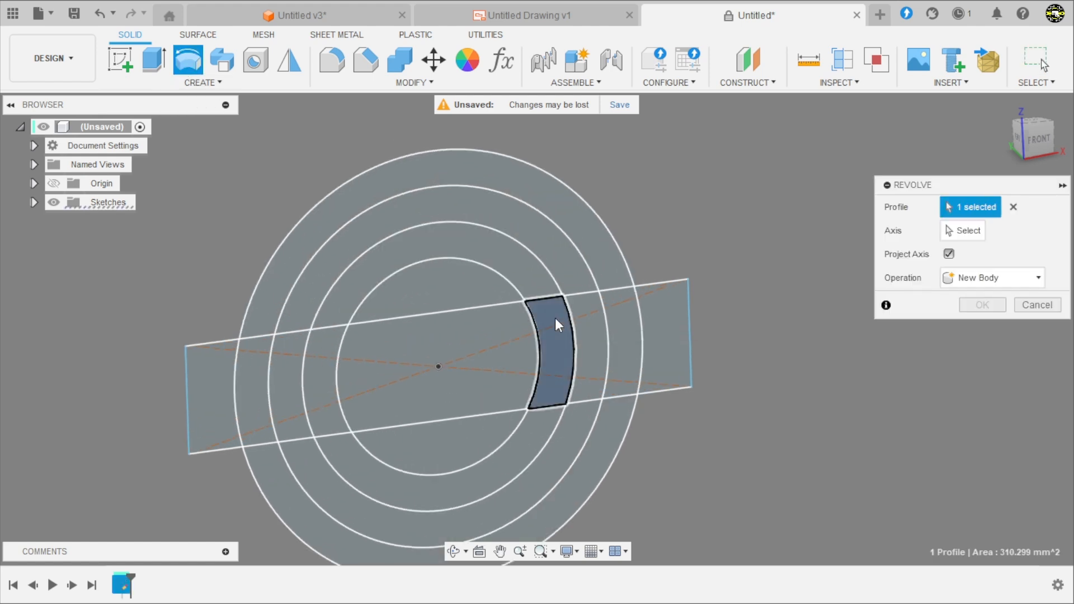
pyautogui.click(958, 232)
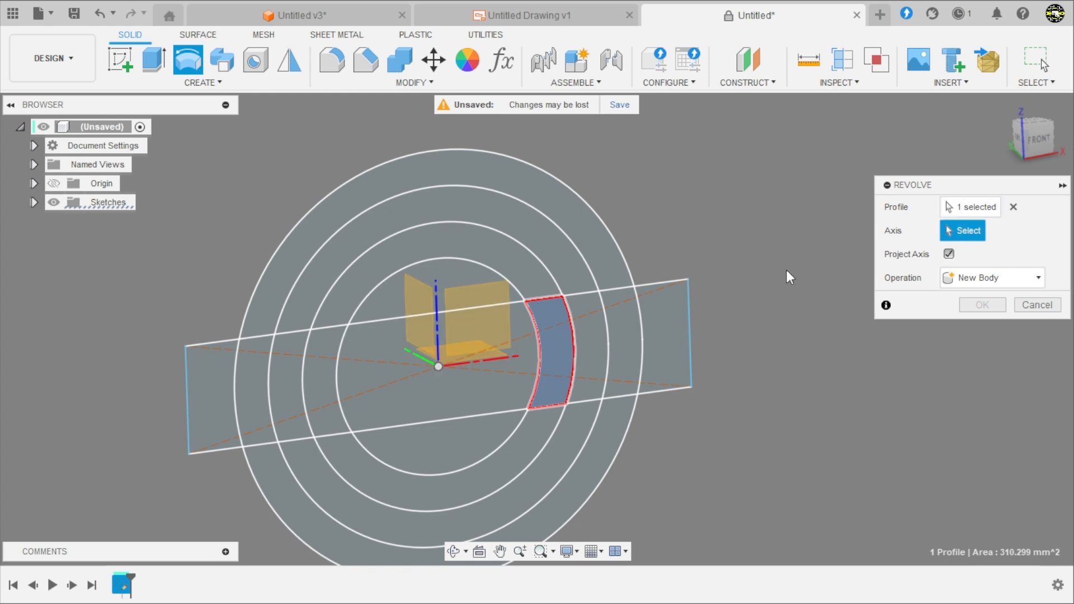
pyautogui.click(437, 323)
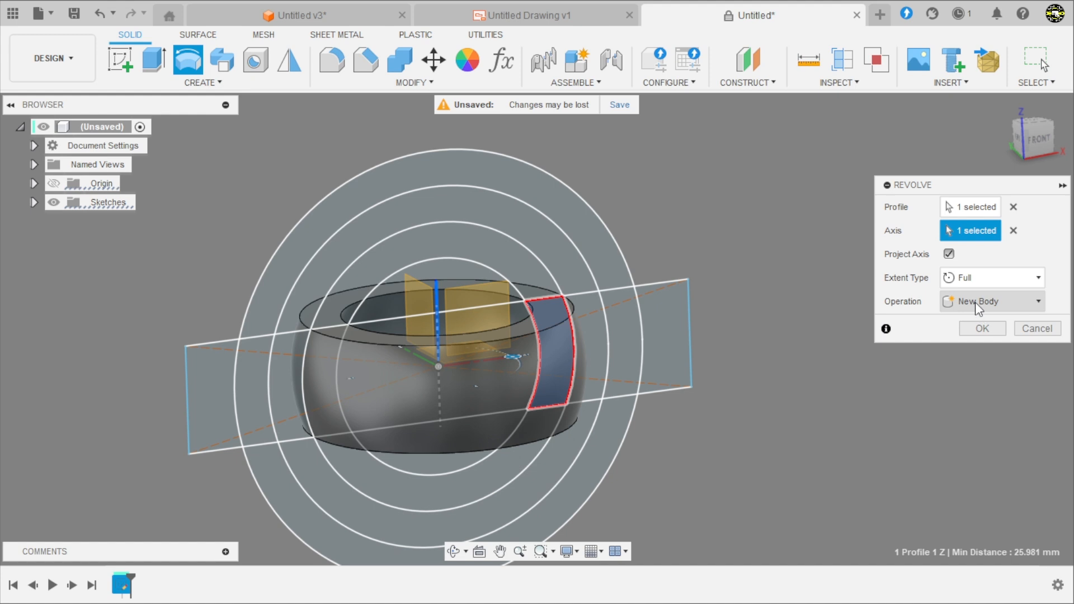
pyautogui.click(981, 329)
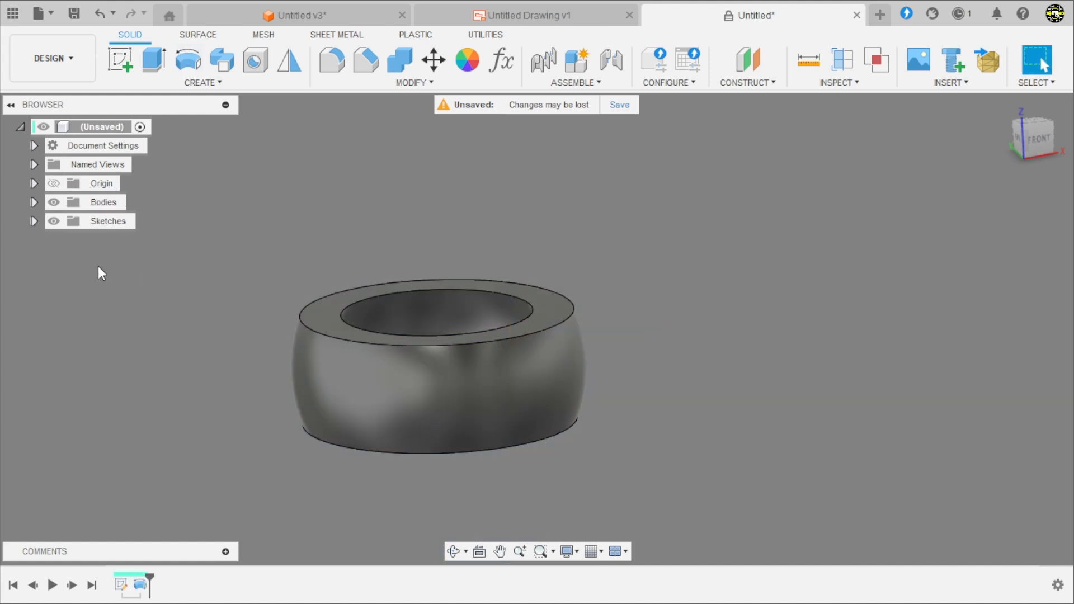
# - Show the profile sketch again and revolve the middle ring section fully around the Z axis as a new body
pyautogui.click(33, 221)
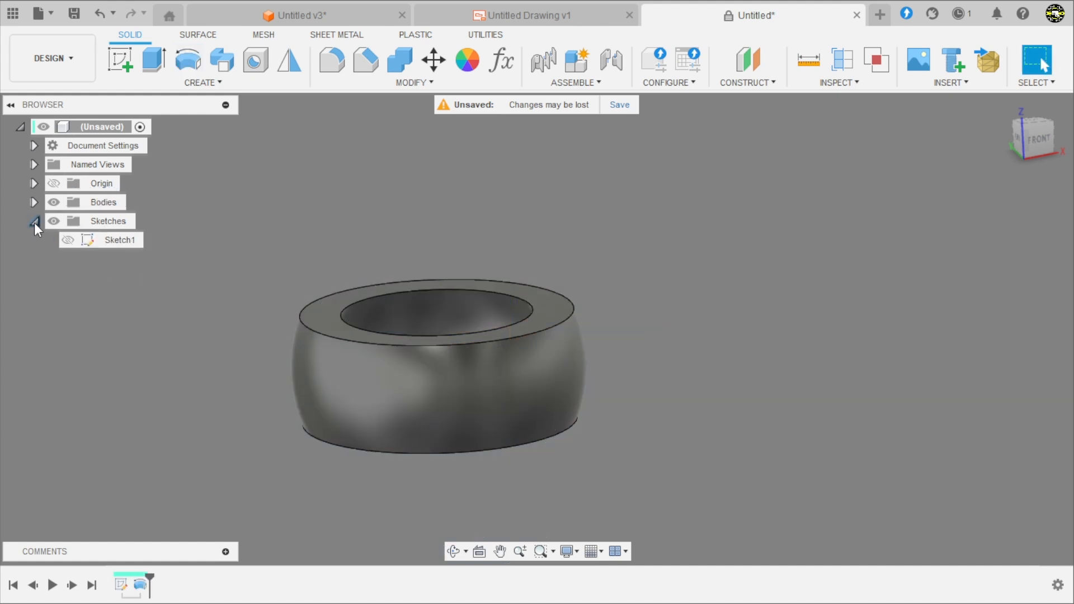
pyautogui.click(62, 238)
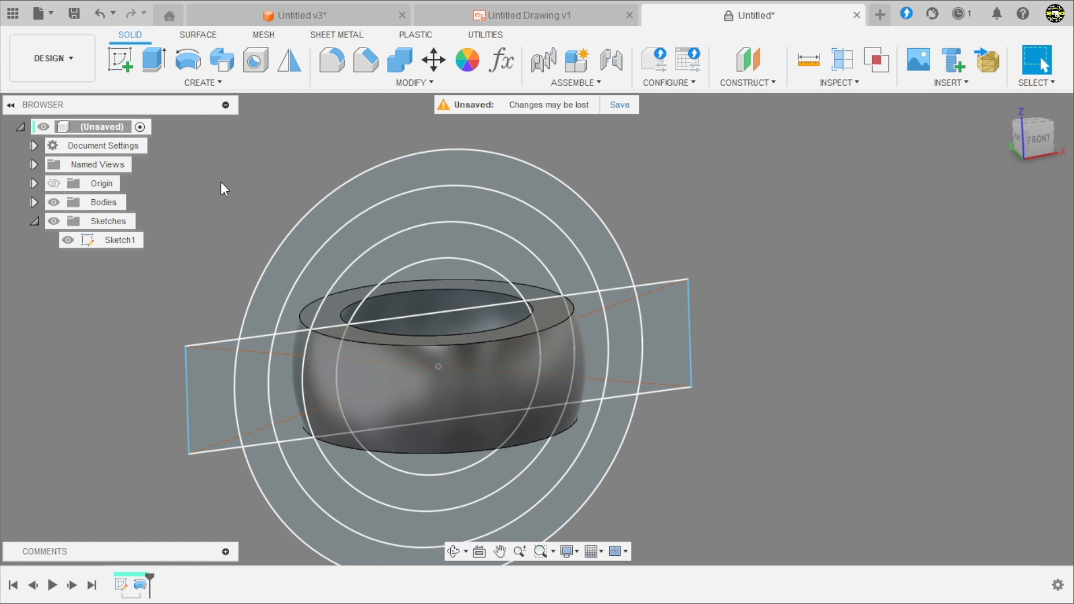
pyautogui.click(187, 61)
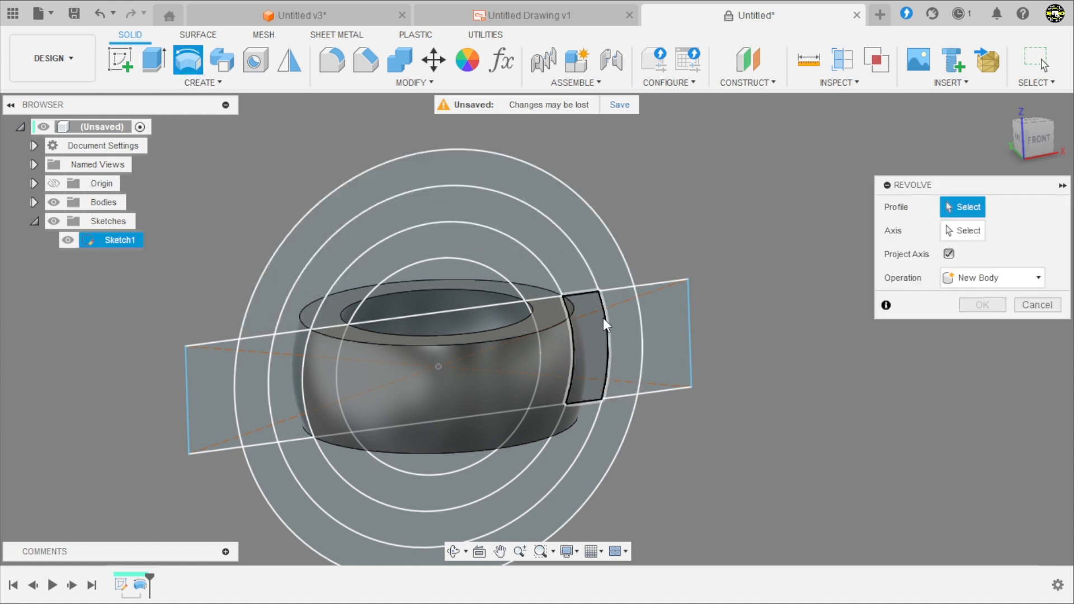
pyautogui.click(592, 327)
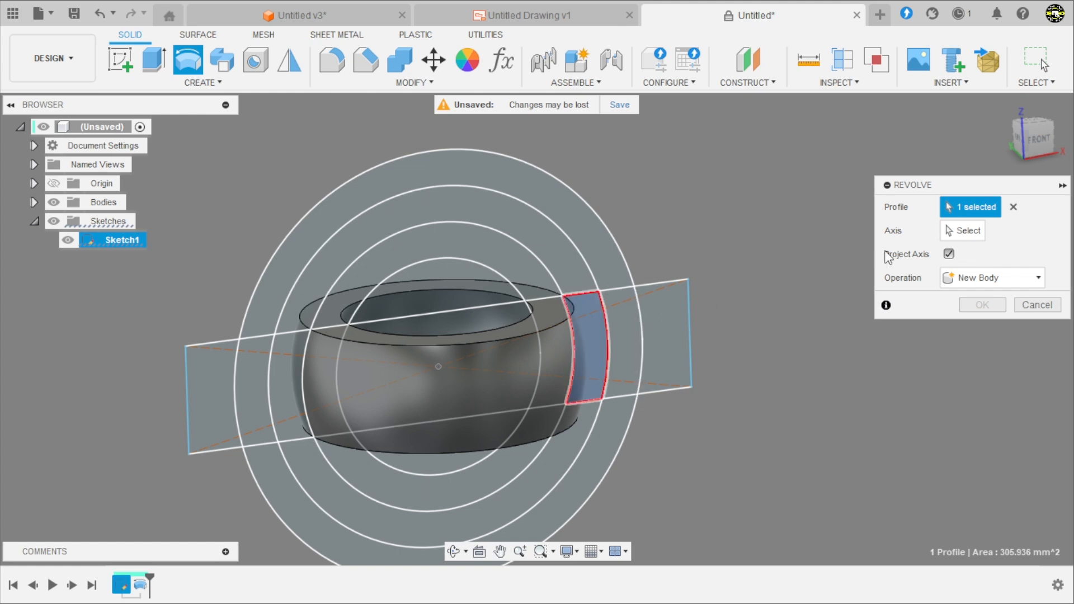
pyautogui.click(956, 232)
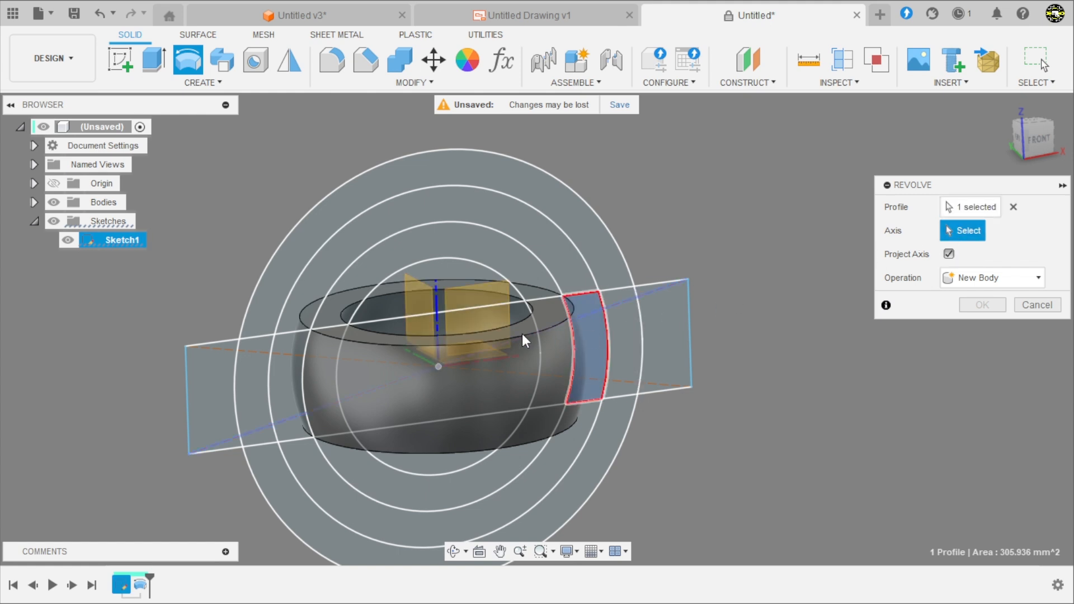
pyautogui.click(438, 305)
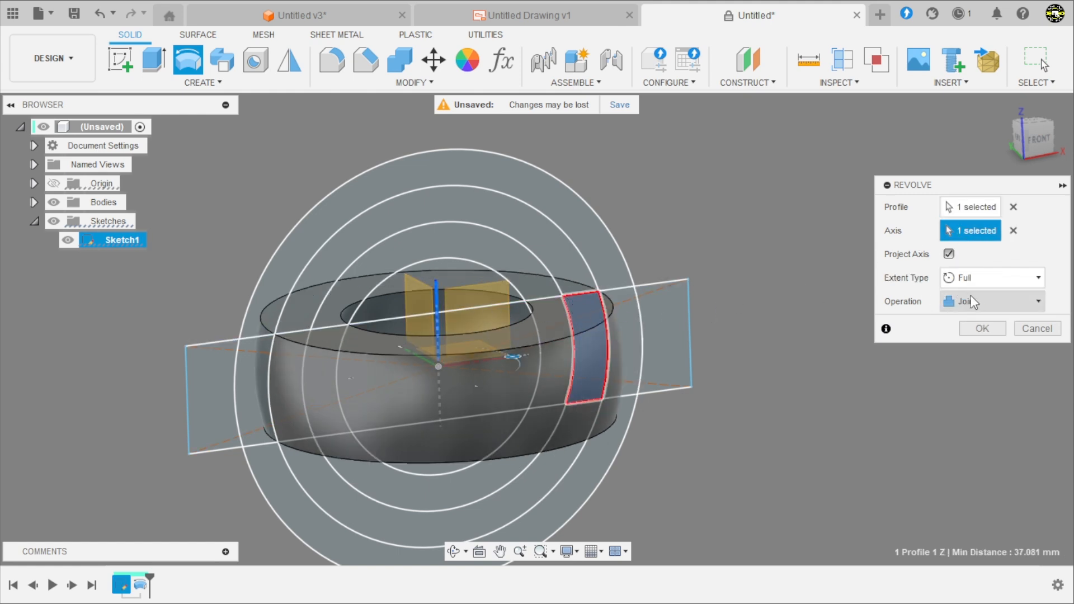
pyautogui.click(983, 304)
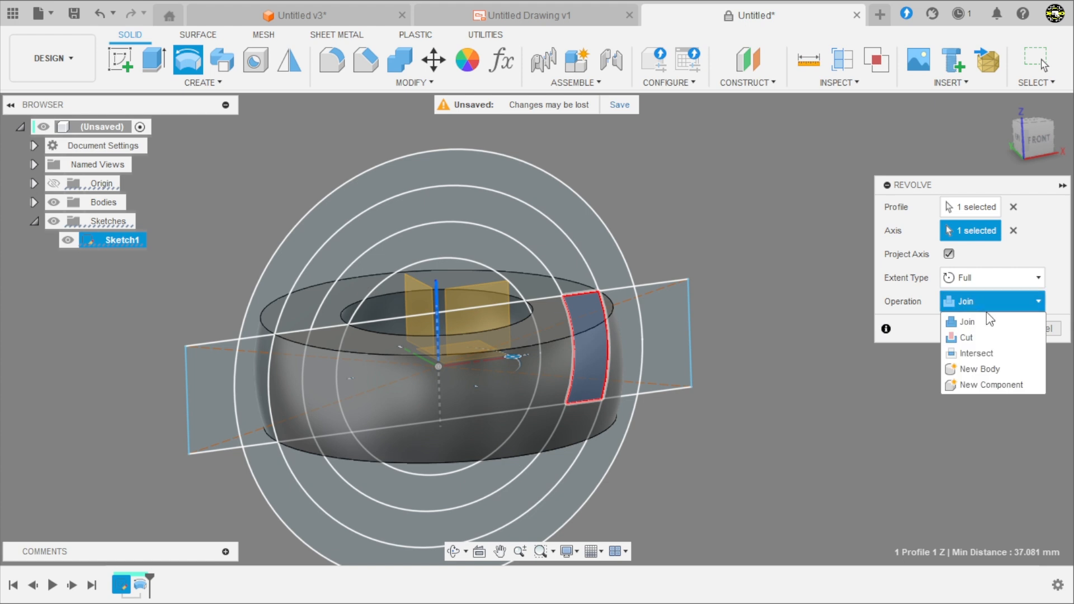
pyautogui.click(980, 370)
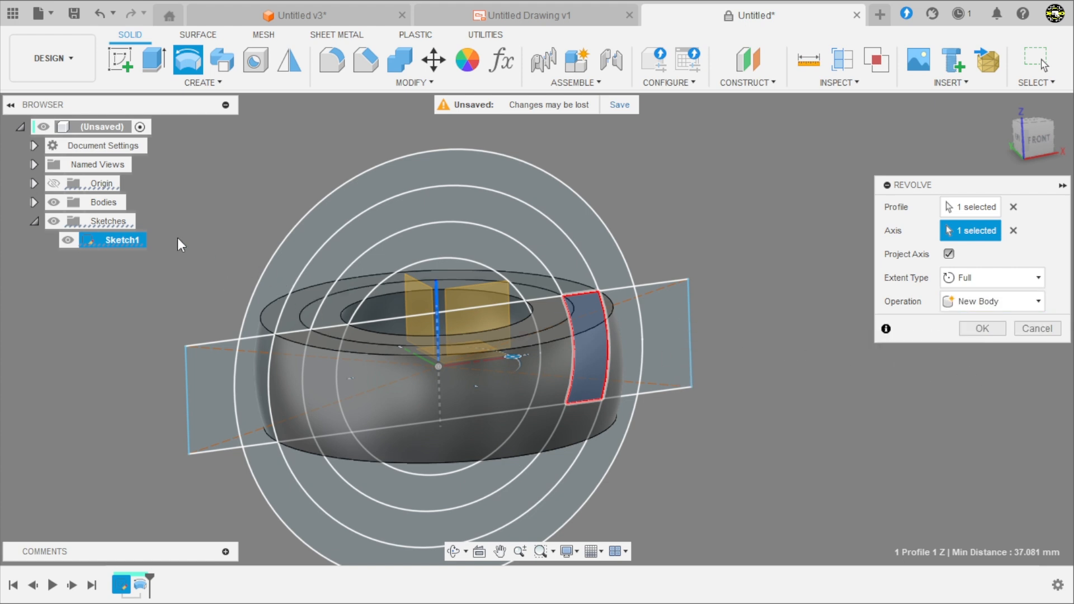
pyautogui.click(33, 203)
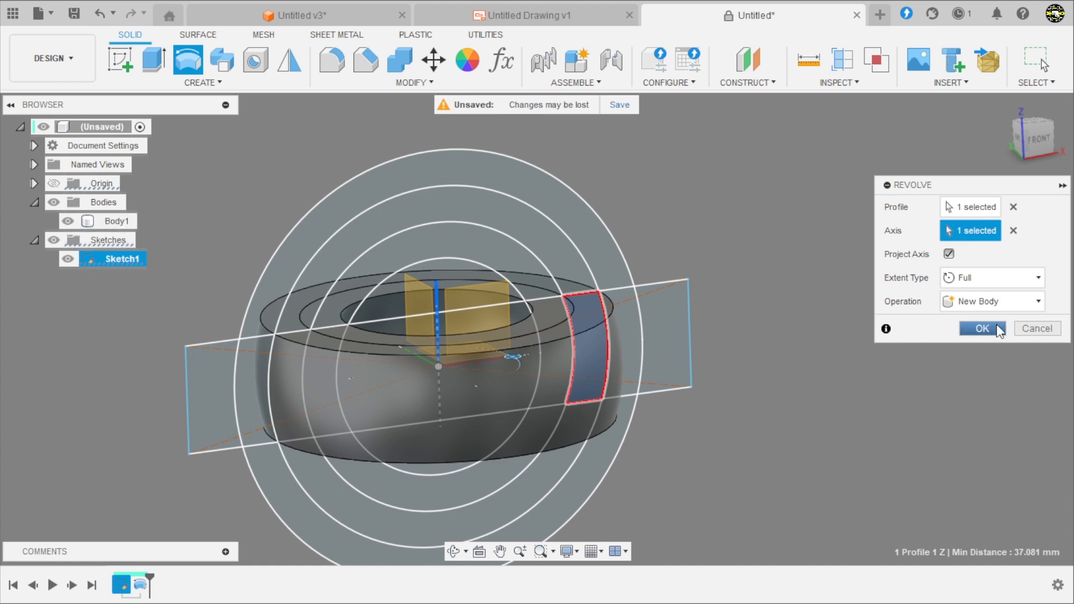
pyautogui.click(996, 326)
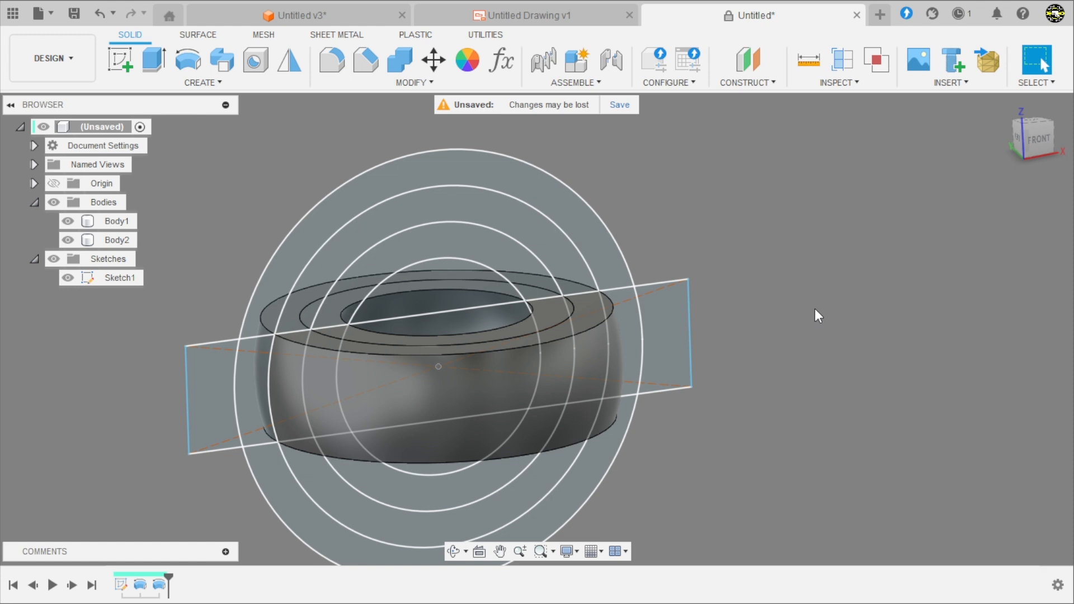
# - Revolve the outermost ring section a full turn around the Z axis, using the New Body operation
pyautogui.click(182, 62)
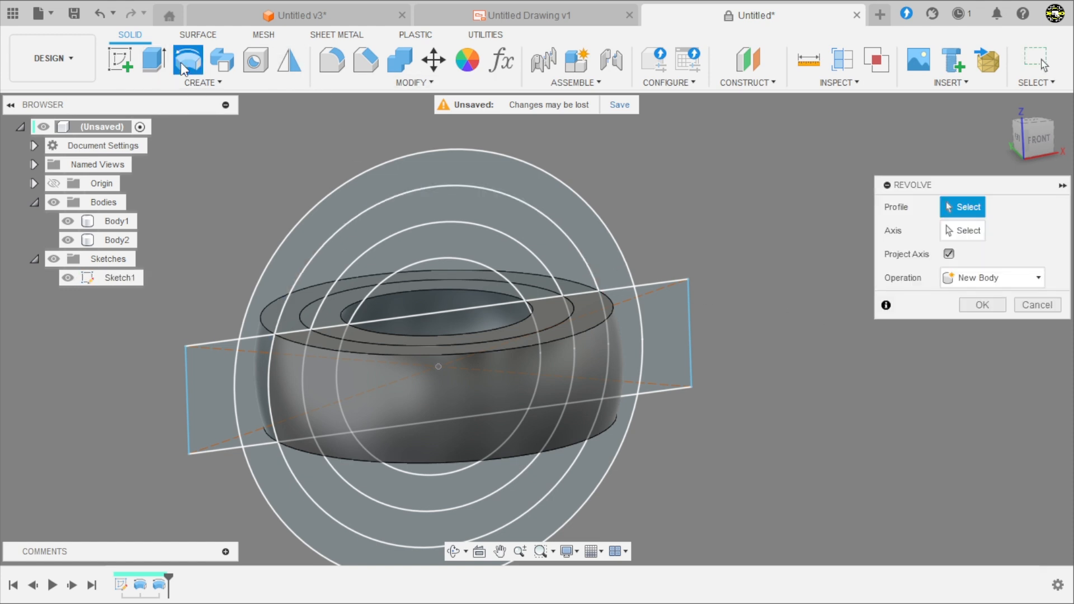
pyautogui.click(622, 338)
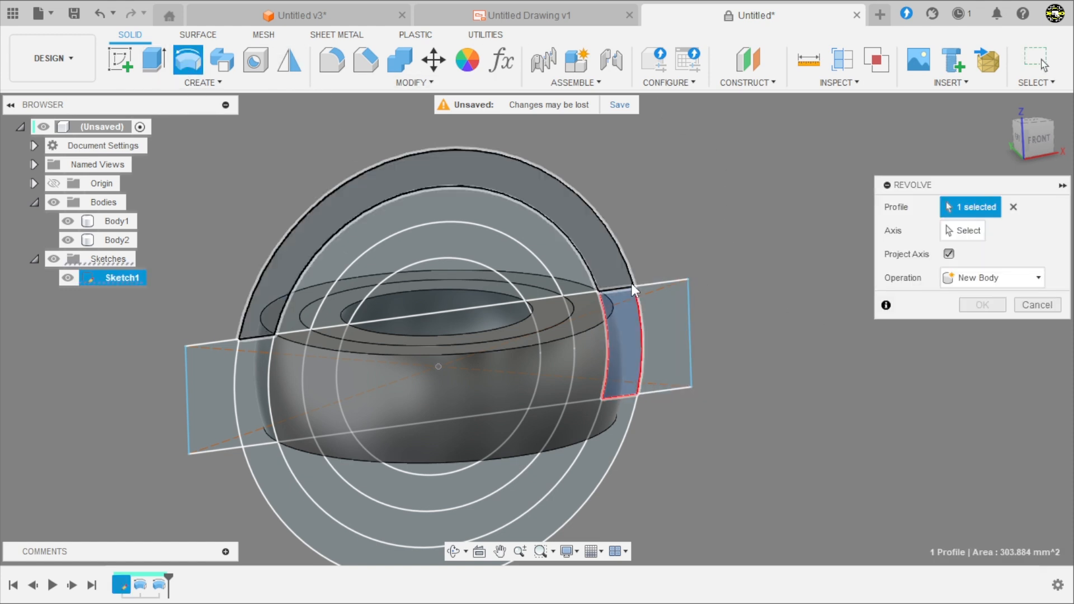
pyautogui.click(962, 231)
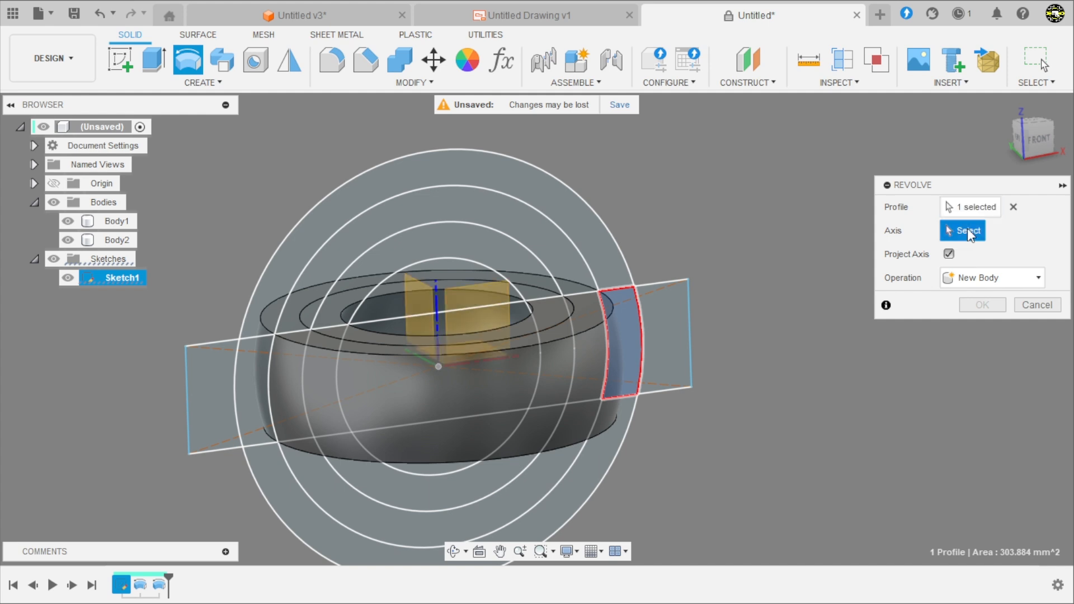
pyautogui.click(438, 306)
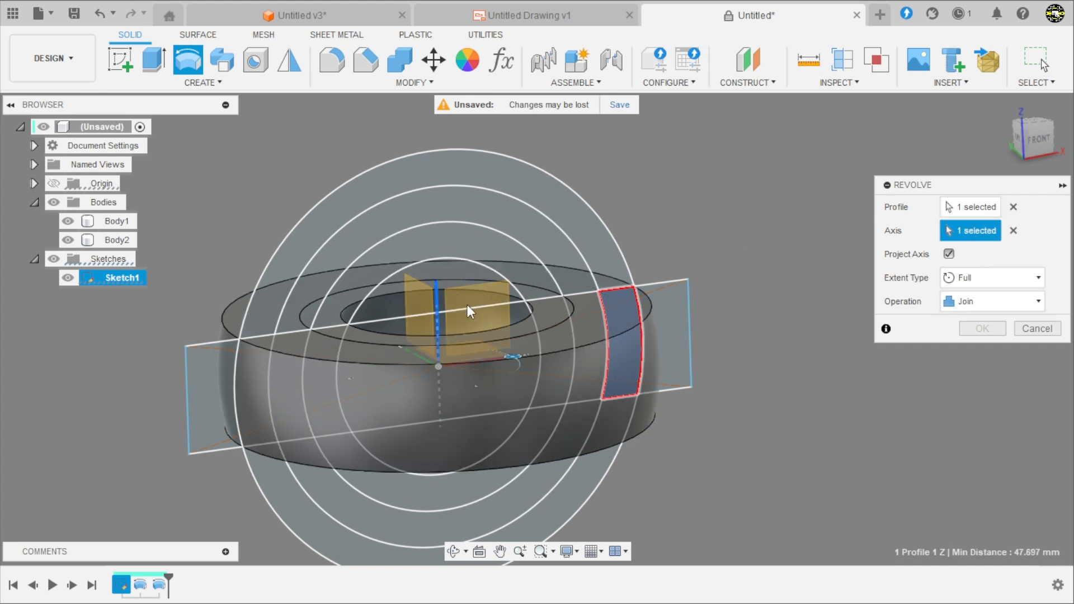
pyautogui.click(988, 302)
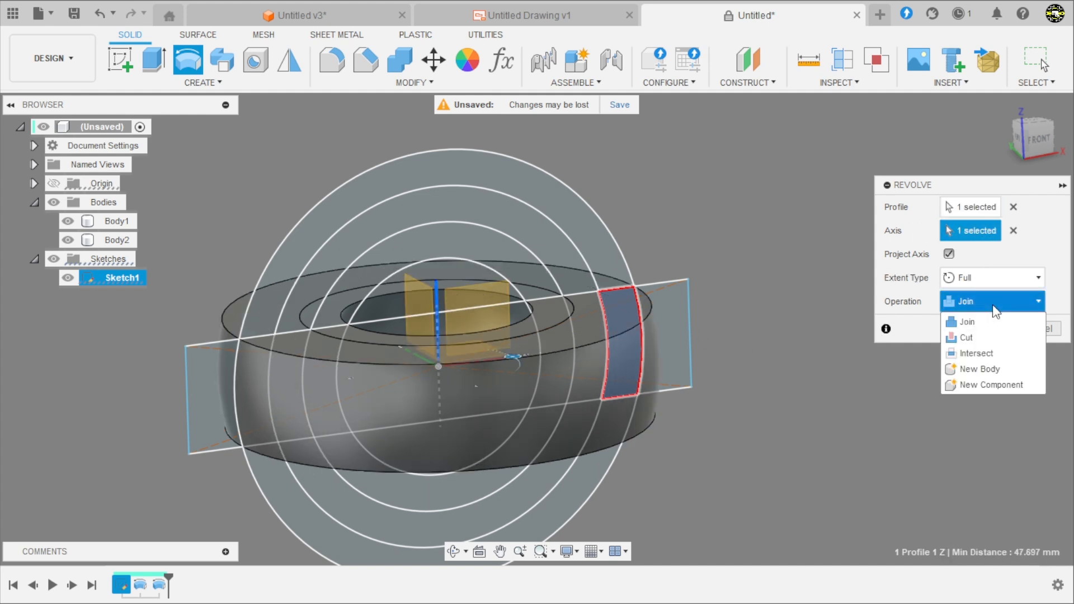
pyautogui.click(986, 371)
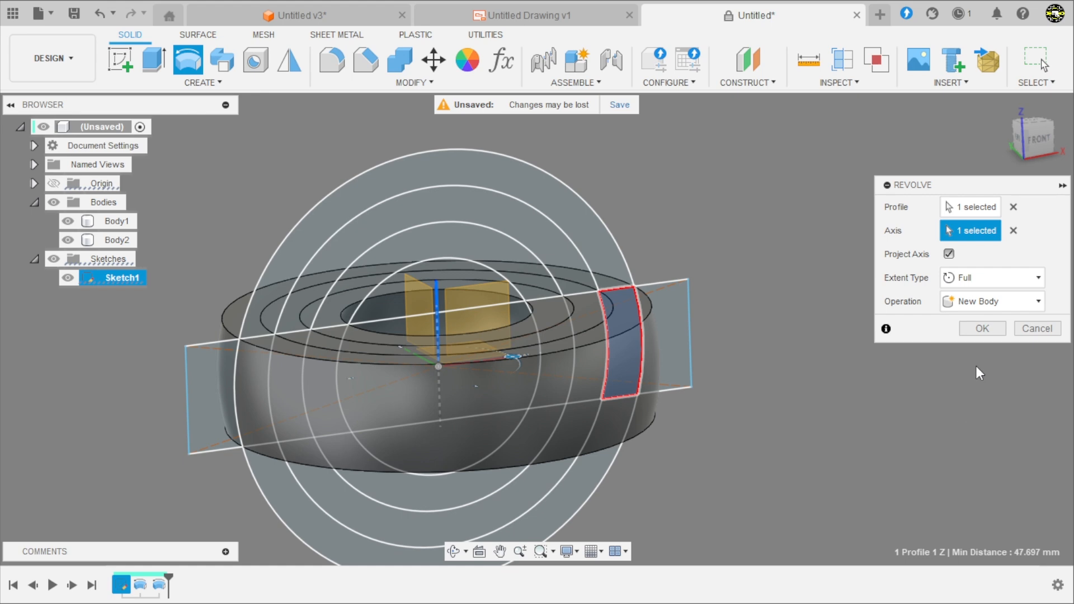
pyautogui.click(983, 328)
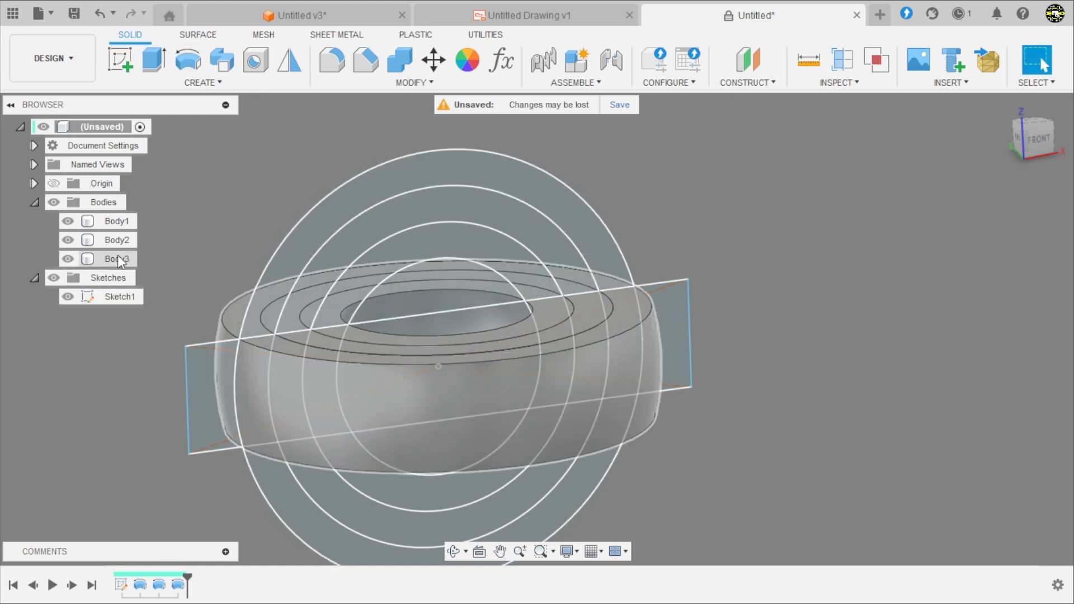
# - Hide the profile sketch and compare the three nested rings with the finished coloured model in the Untitled v3 document
pyautogui.click(62, 300)
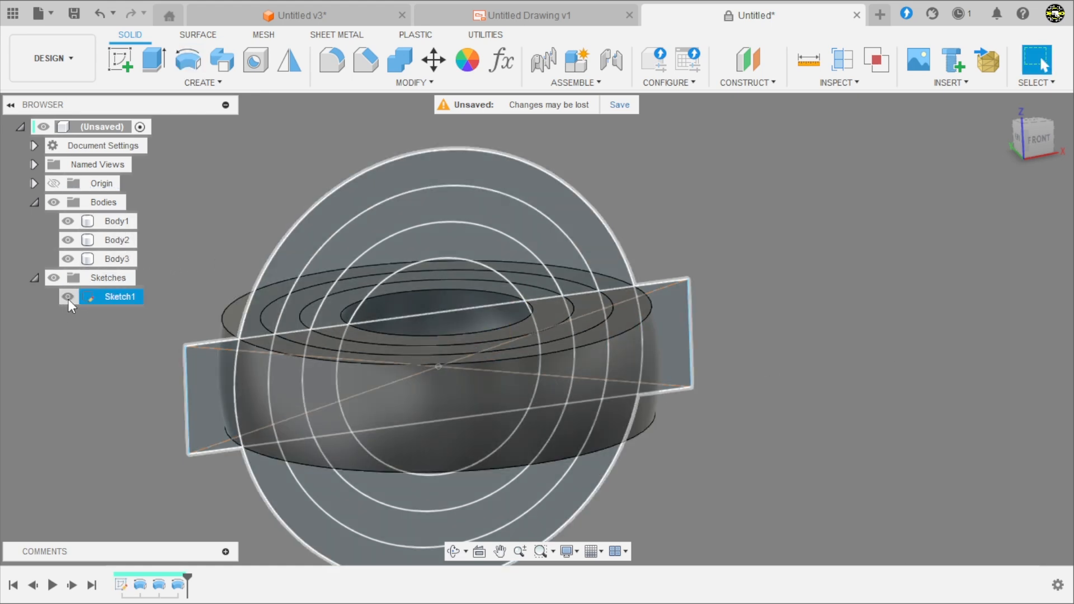
pyautogui.click(67, 297)
pyautogui.scroll(-2, 477, 239)
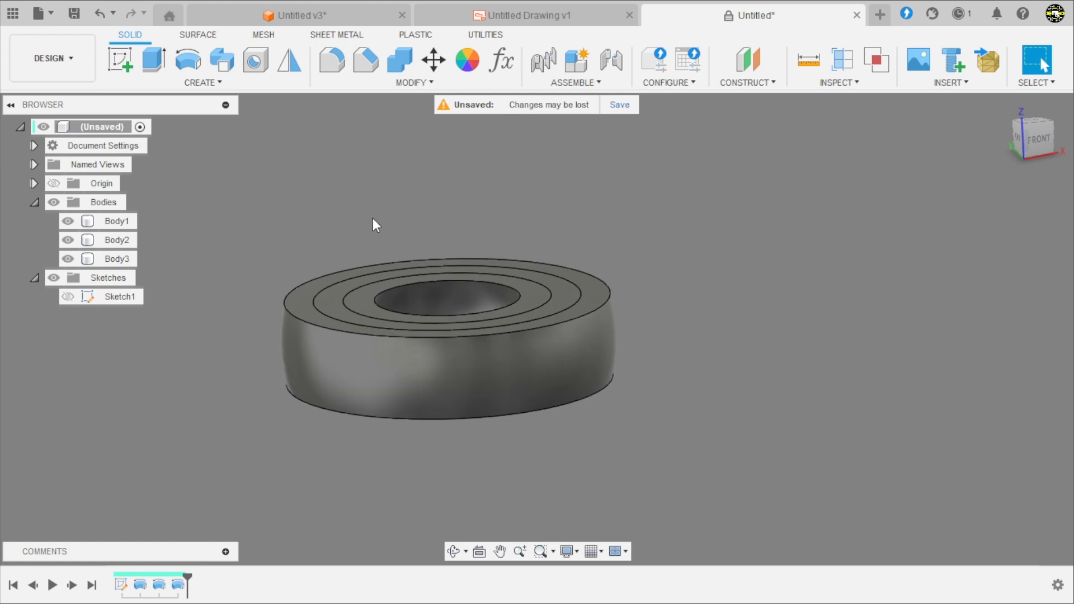
pyautogui.keyDown('shift'); pyautogui.moveTo(373, 219); pyautogui.dragTo(573, 135, button='middle'); pyautogui.keyUp('shift')
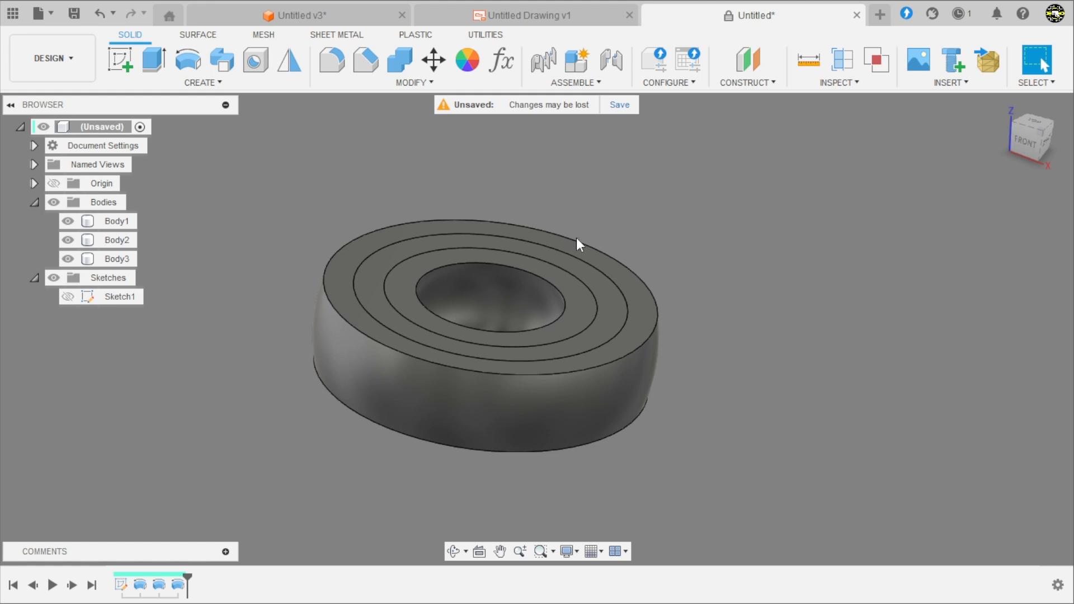
pyautogui.scroll(2, 479, 313)
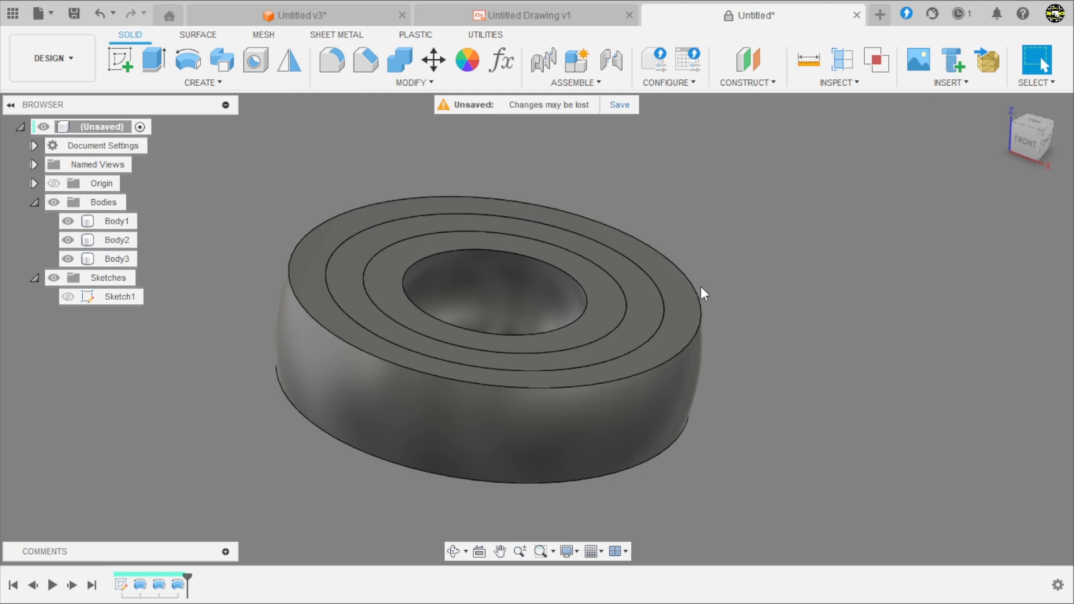
pyautogui.click(367, 15)
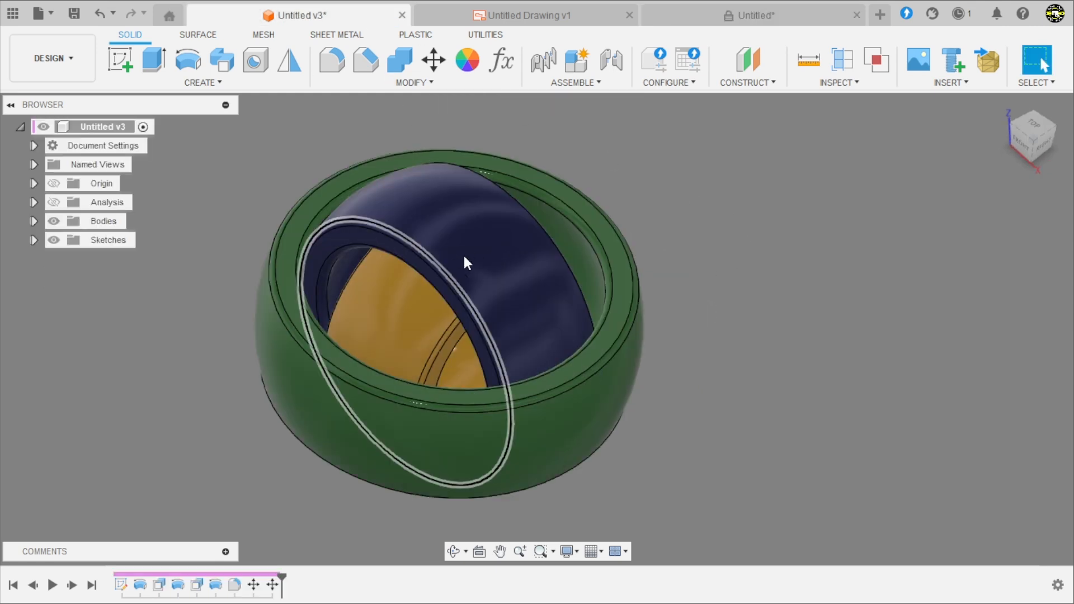
pyautogui.click(724, 13)
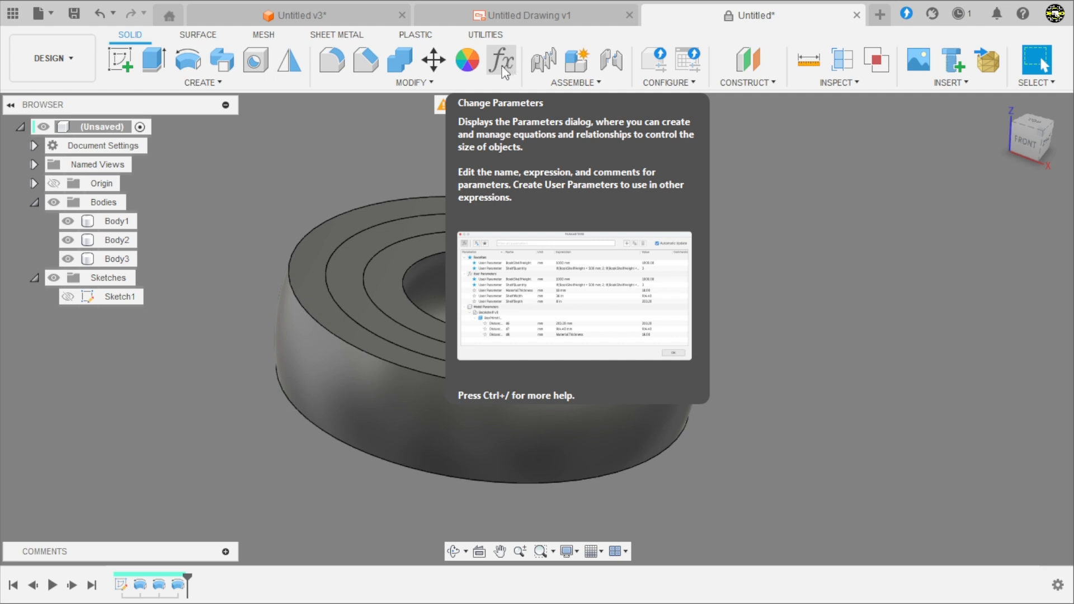
# - Add a user parameter named espaço in millimetres with the expression 0,3
pyautogui.click(450, 85)
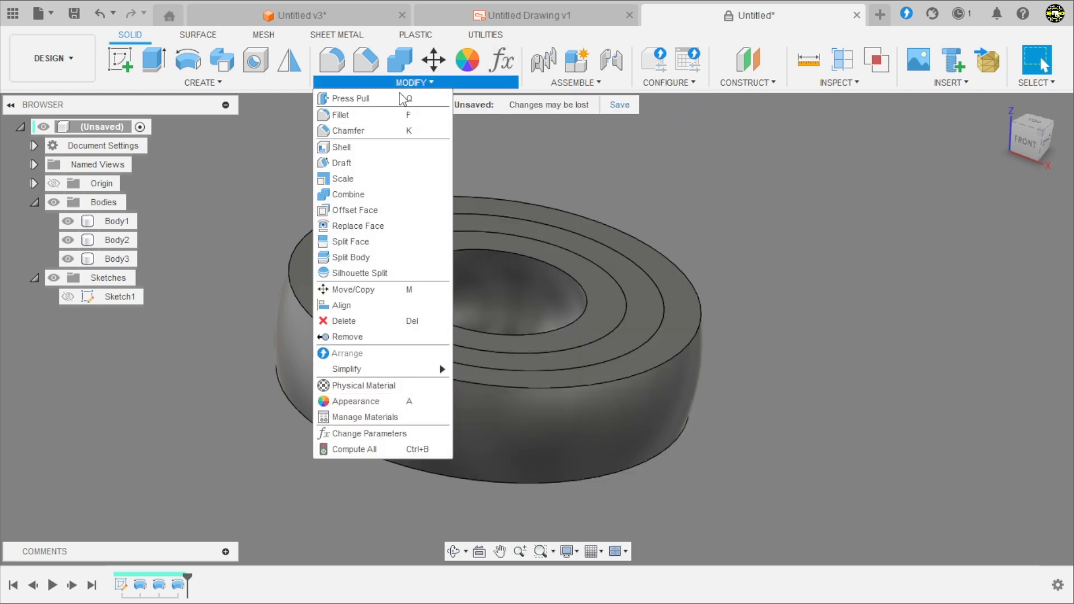
pyautogui.click(501, 59)
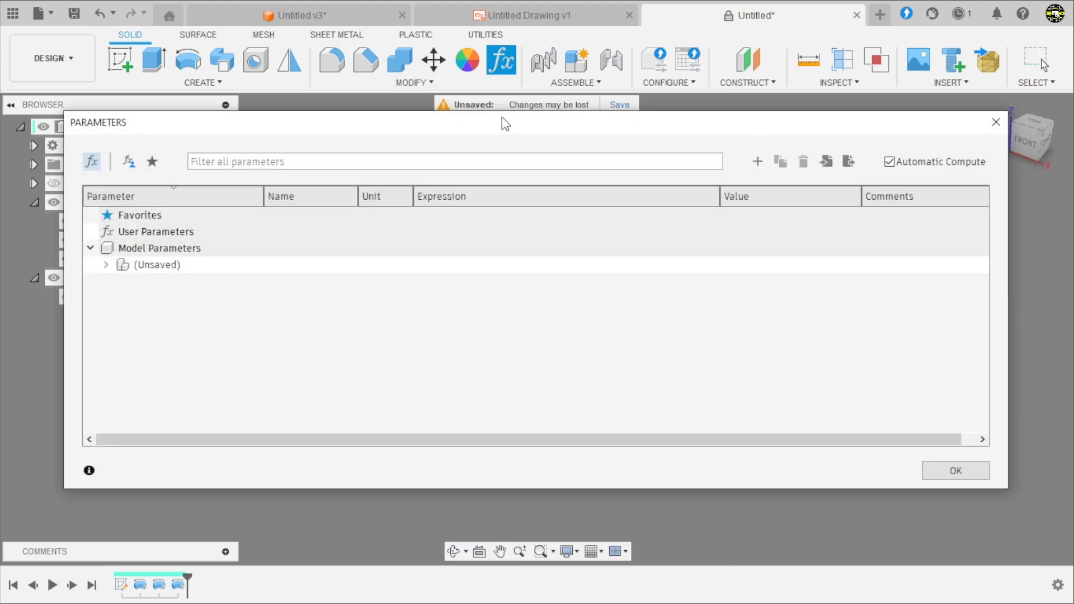
pyautogui.moveTo(502, 125); pyautogui.dragTo(497, 98)
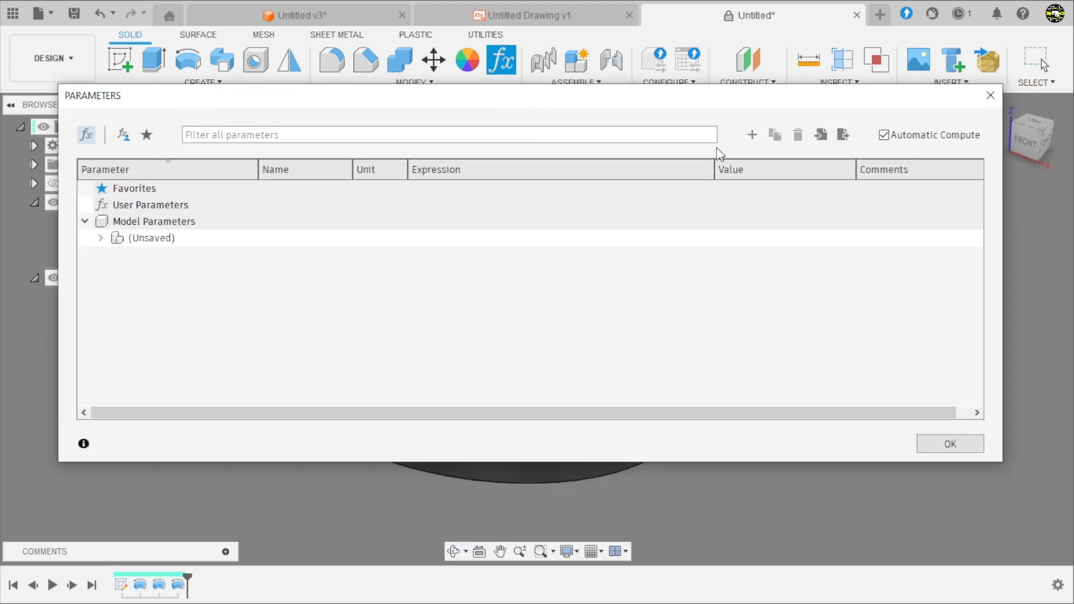
pyautogui.click(753, 136)
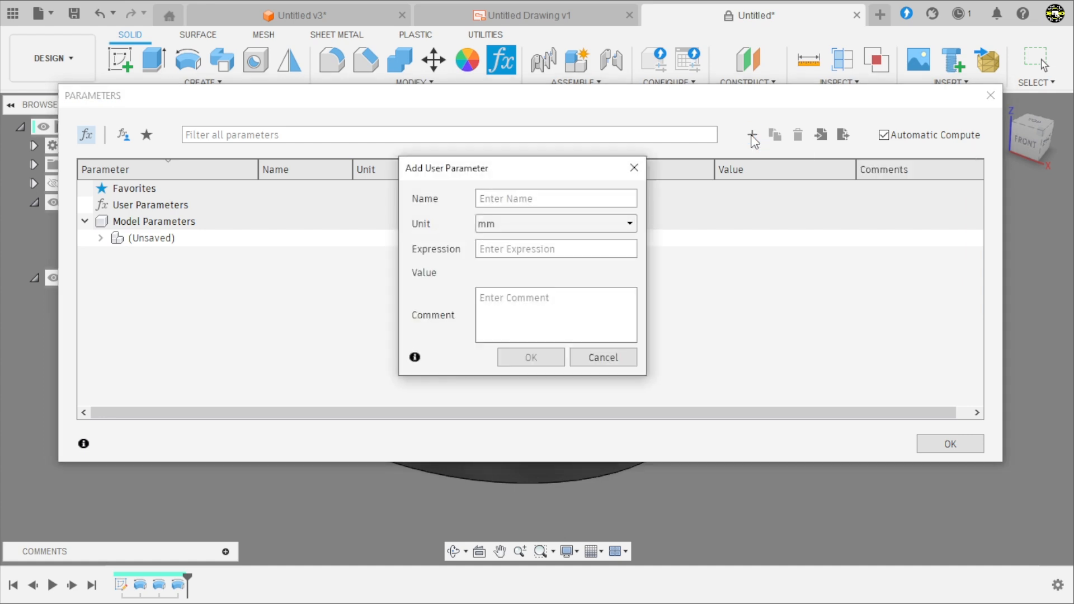
pyautogui.write('espaço')
pyautogui.click(503, 251)
pyautogui.write('0,3')
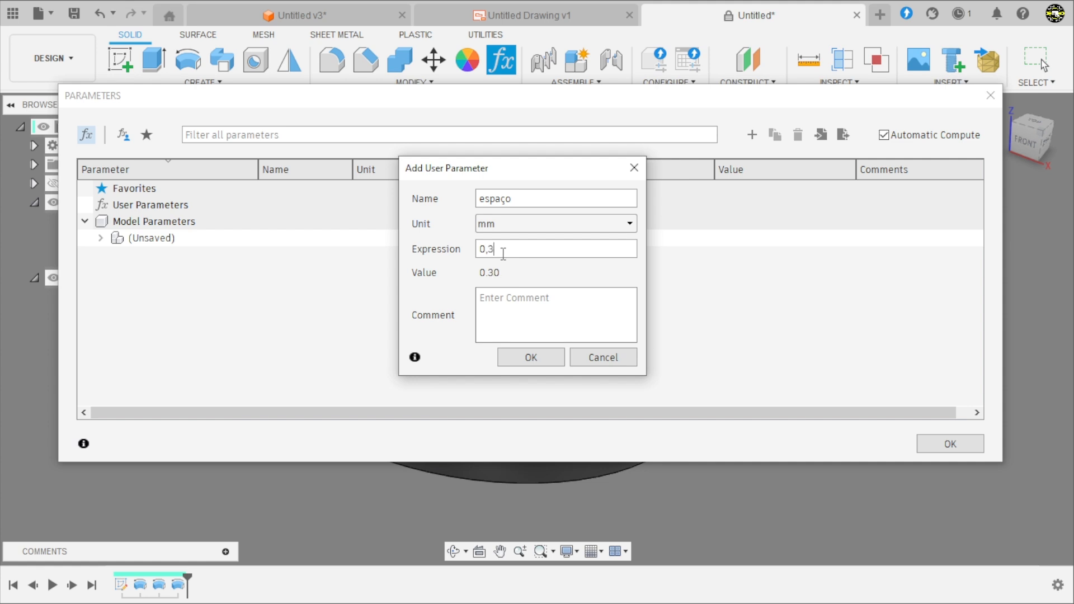
pyautogui.click(549, 359)
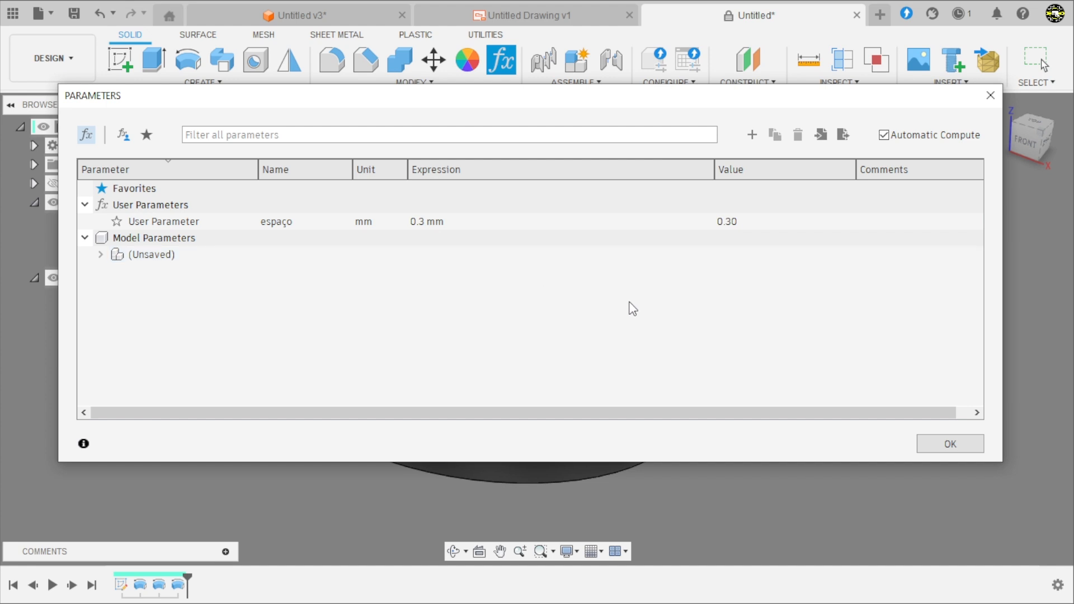
# - Accept the parameters and hide the outermost and middle rings, leaving only the innermost ring displayed
pyautogui.click(966, 451)
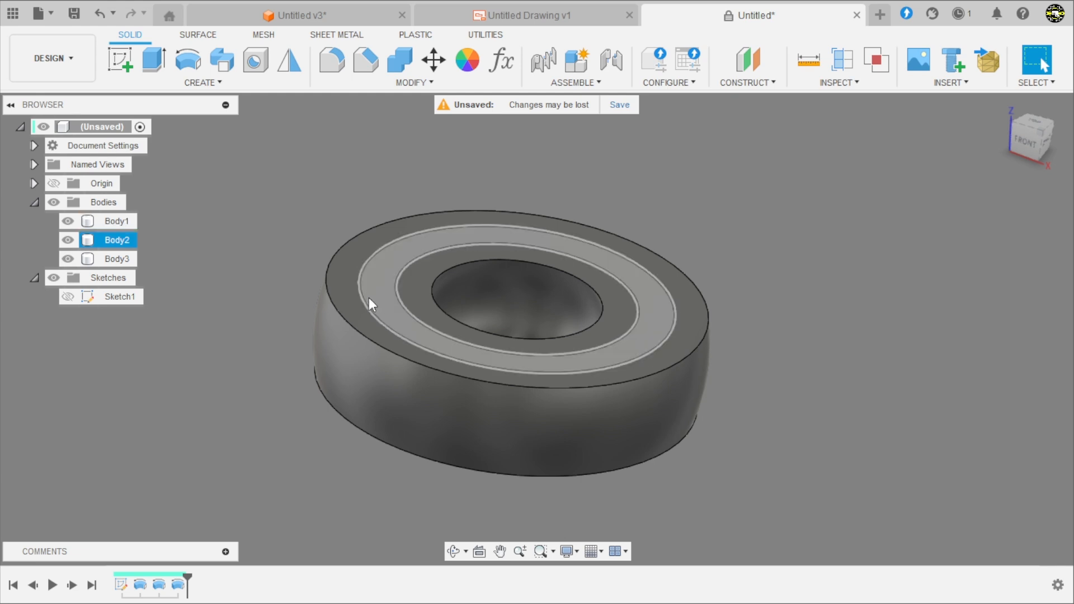
pyautogui.click(65, 263)
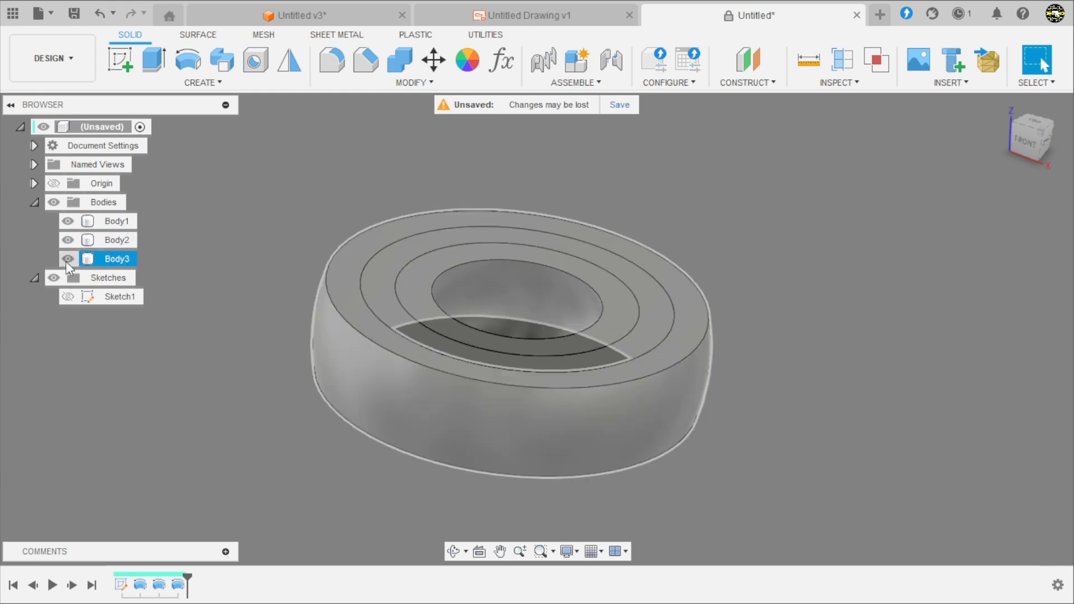
pyautogui.click(66, 260)
pyautogui.click(70, 239)
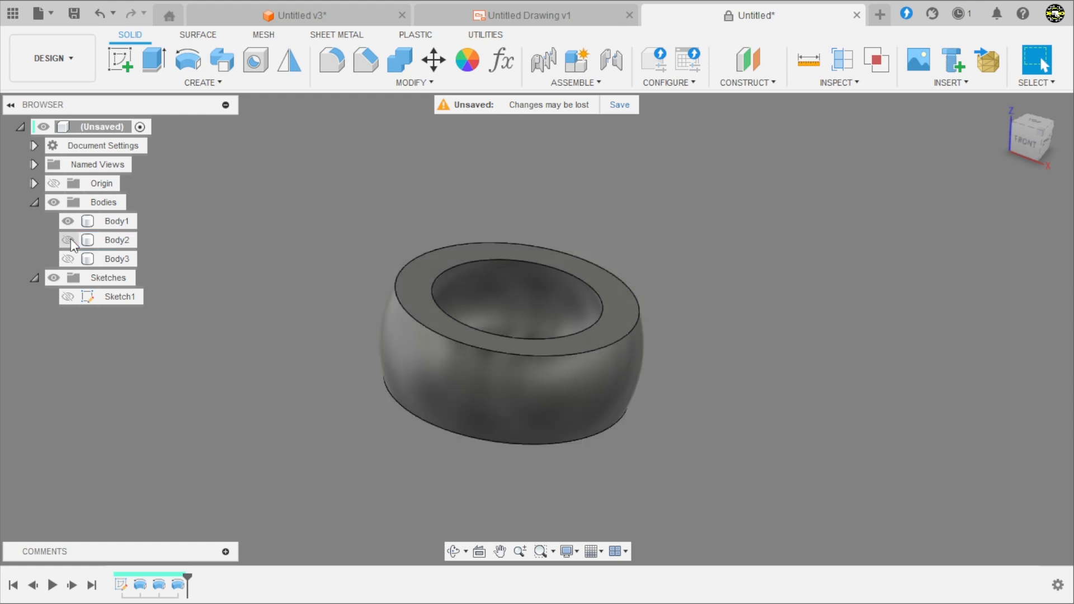
# - Offset the innermost ring's outer spherical face inward by the parameter, using the distance -espaço
pyautogui.click(391, 82)
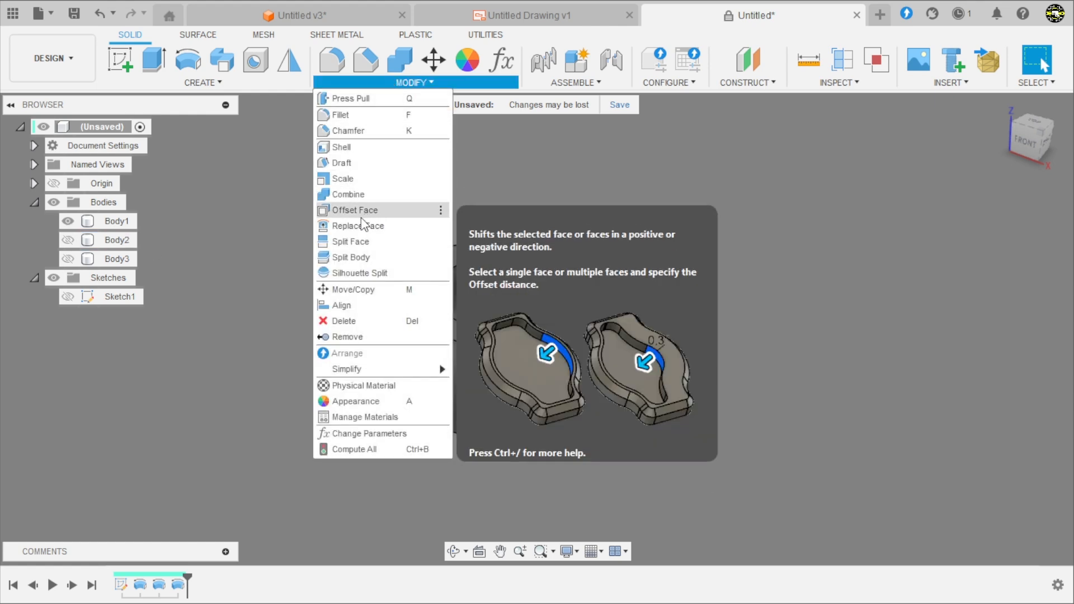
pyautogui.click(359, 211)
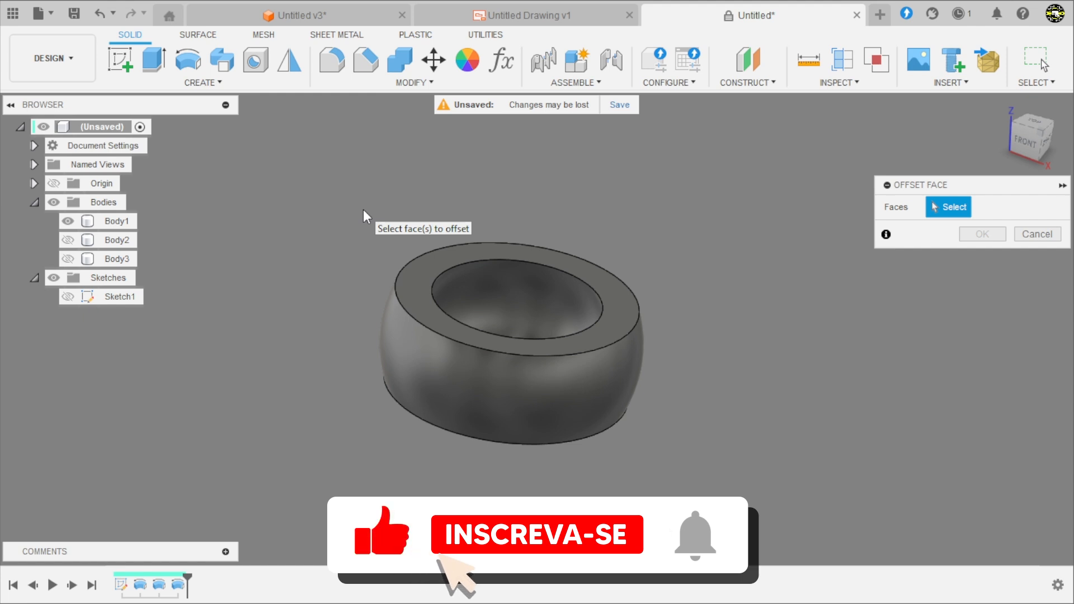
pyautogui.click(405, 364)
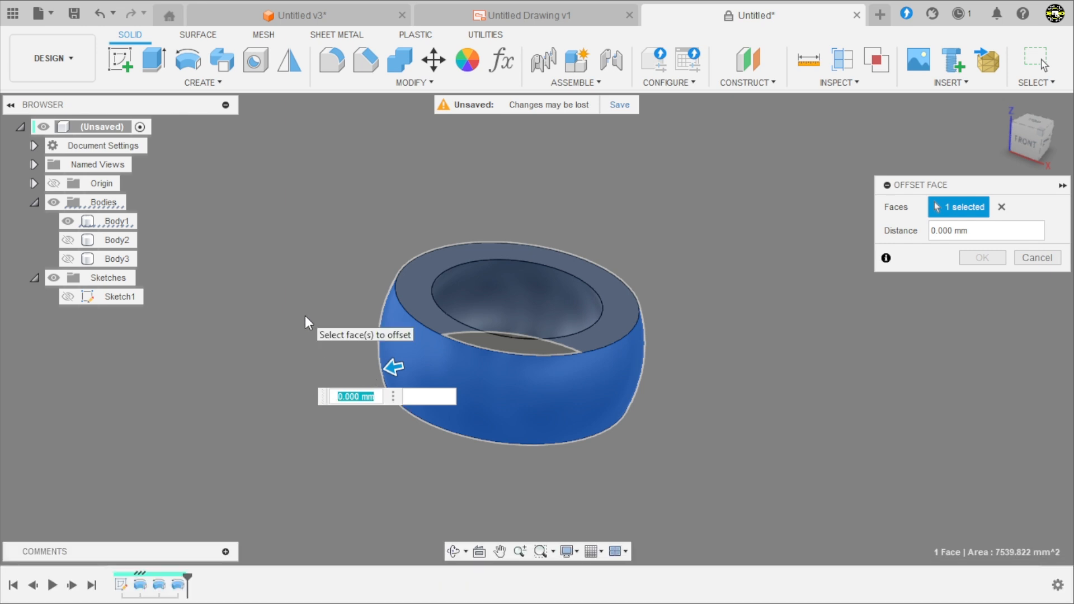
pyautogui.press('BackSpace')
pyautogui.write('-esp')
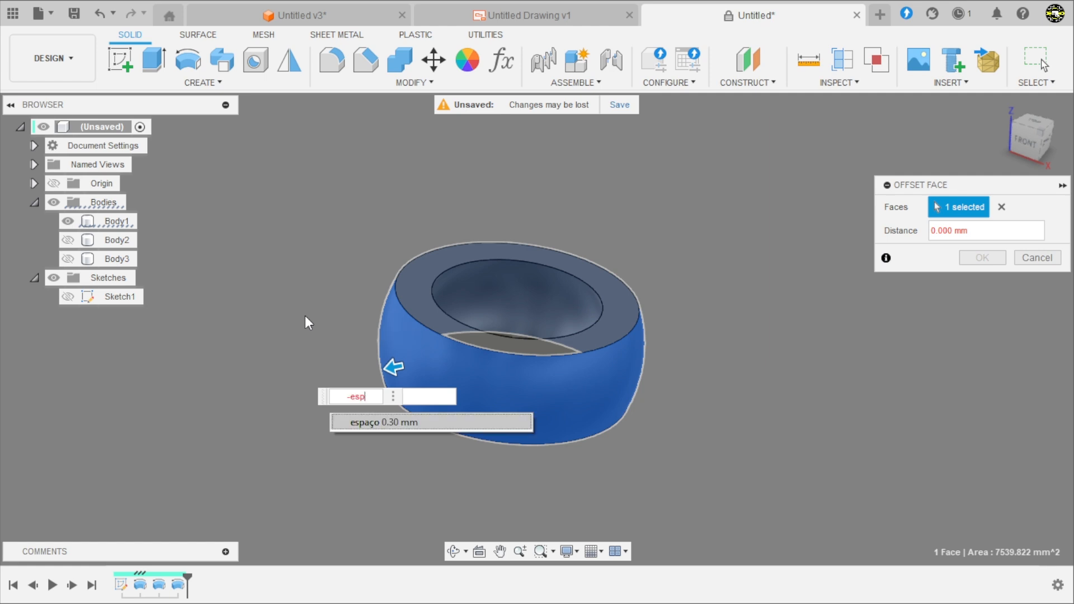
pyautogui.click(369, 428)
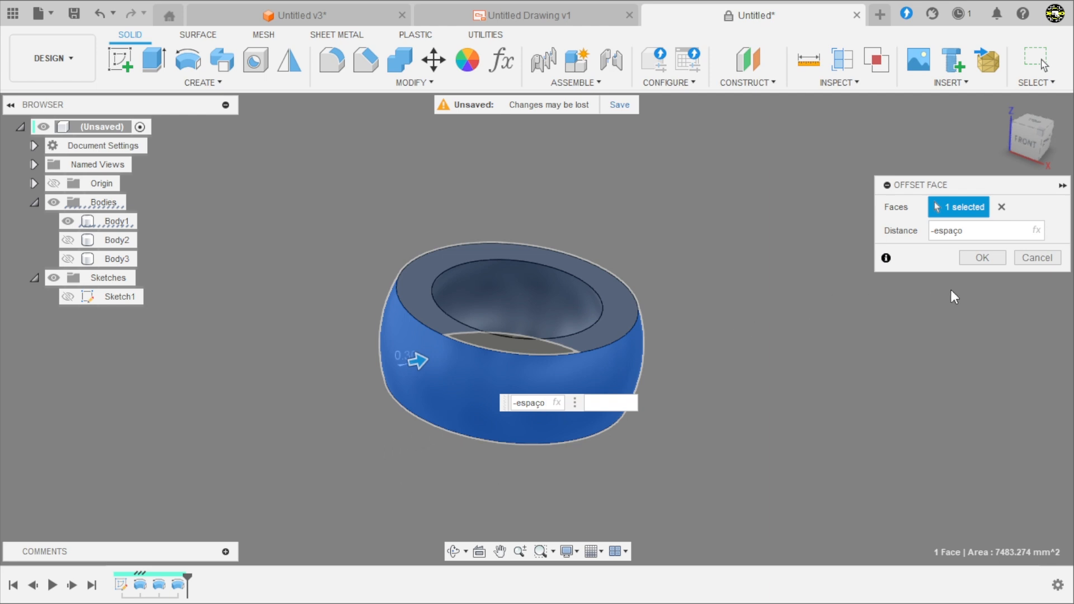
pyautogui.click(982, 258)
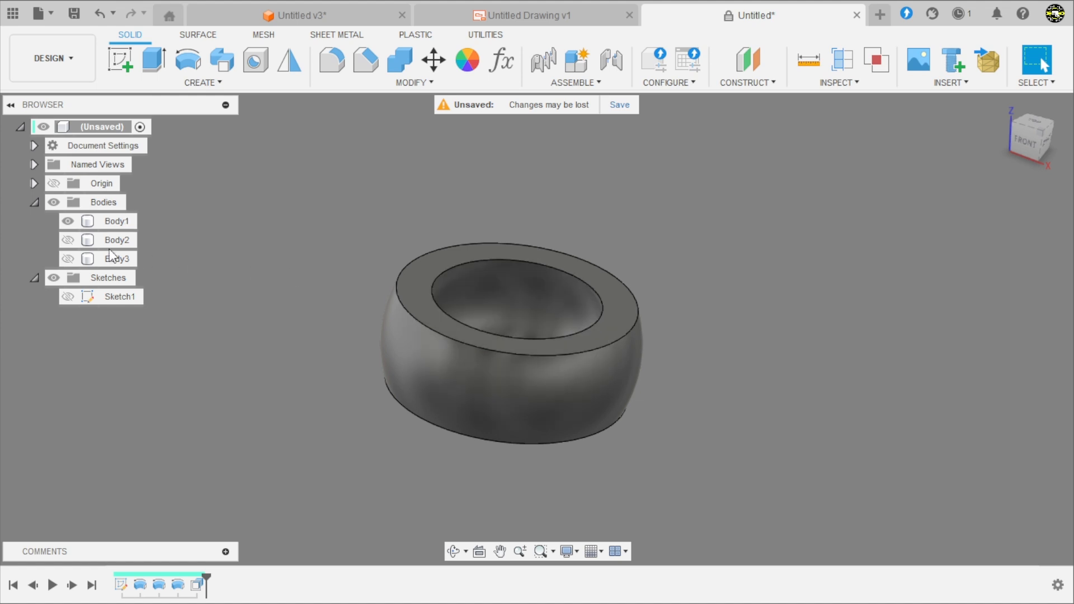
# - Show the middle ring again and inspect the gap between it and the innermost ring up close
pyautogui.click(78, 244)
pyautogui.click(71, 240)
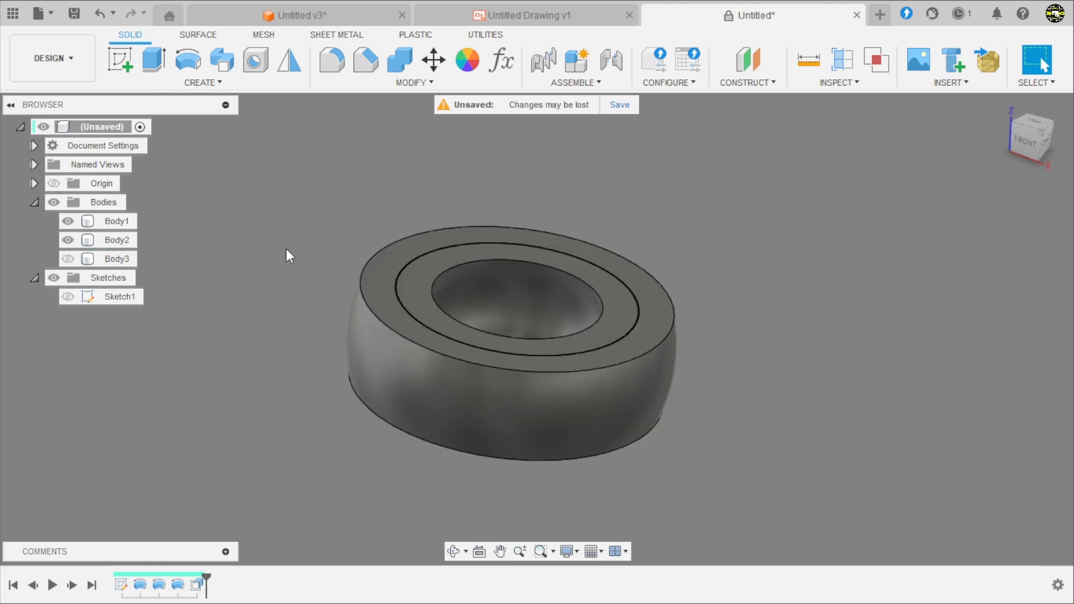
pyautogui.scroll(2, 336, 283)
pyautogui.scroll(6, 347, 289)
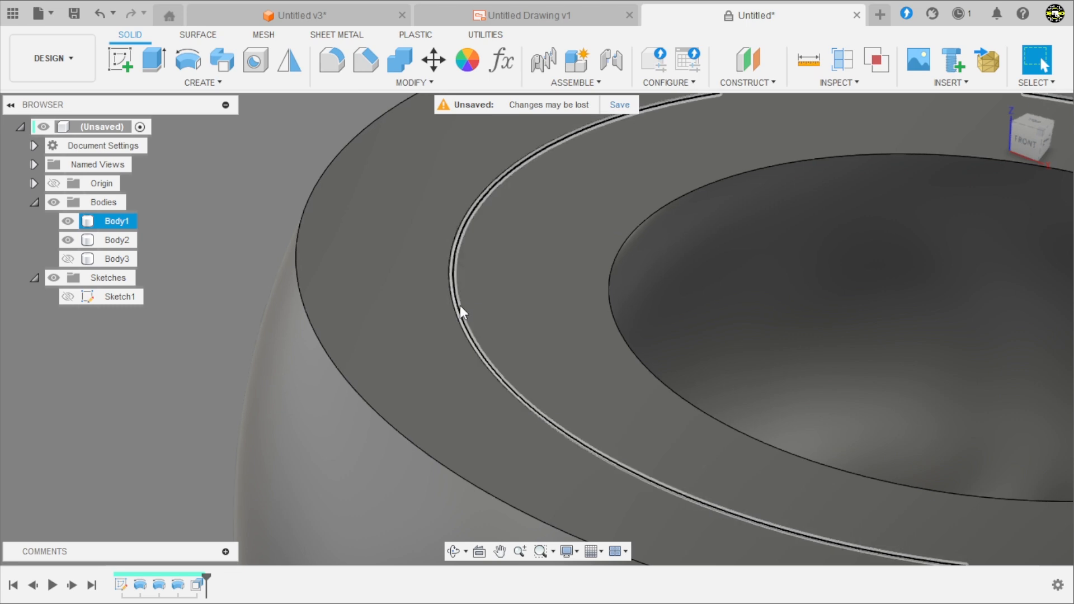
pyautogui.scroll(-5, 454, 308)
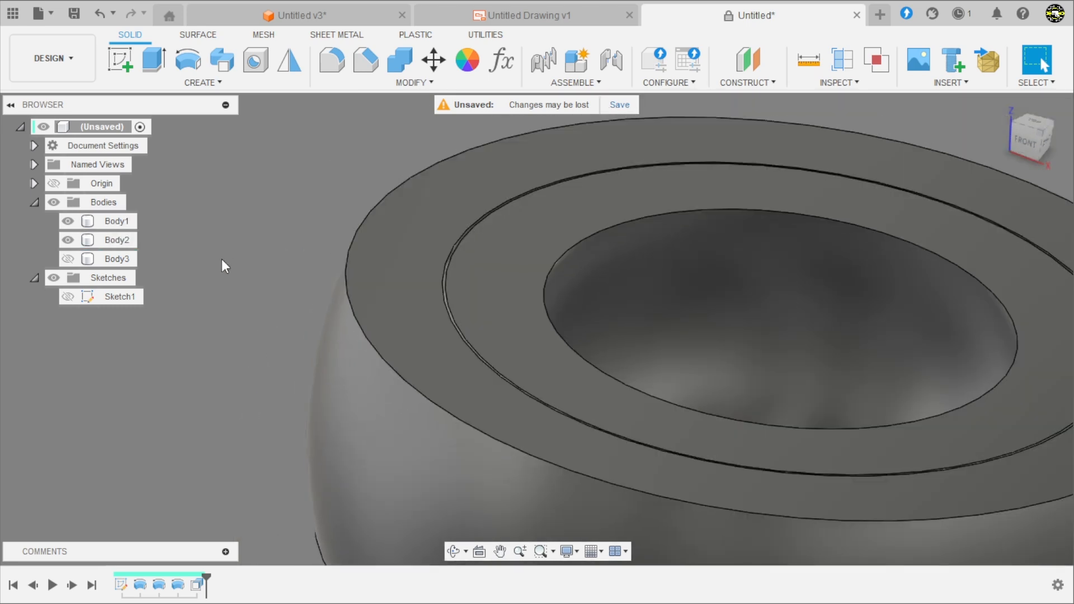
pyautogui.scroll(-3, 271, 268)
pyautogui.scroll(-2, 256, 285)
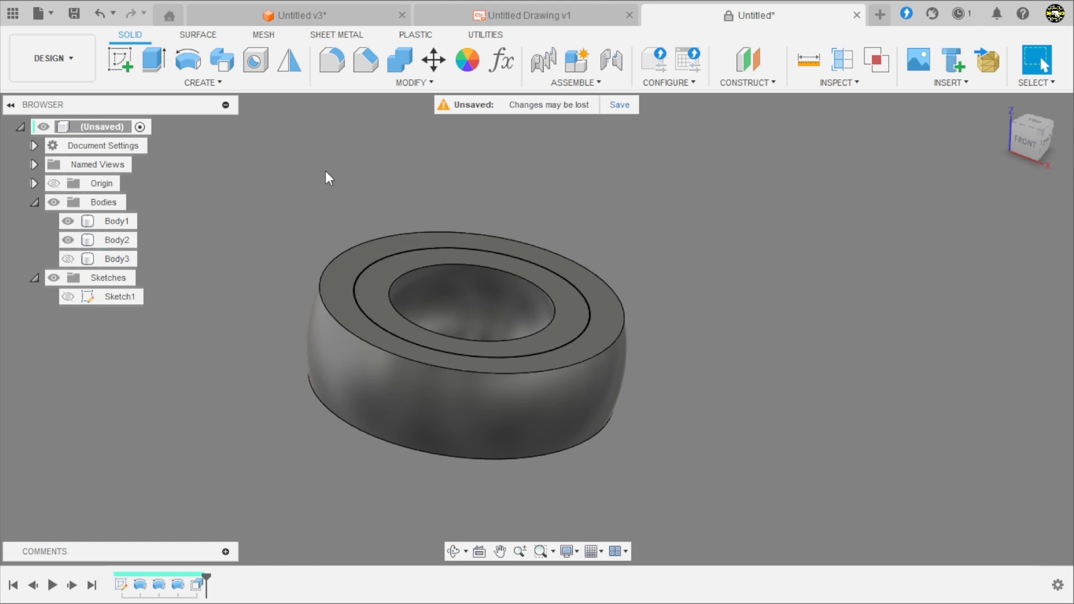
# - Offset the middle ring's outer spherical face inward with the distance -espaço
pyautogui.click(392, 84)
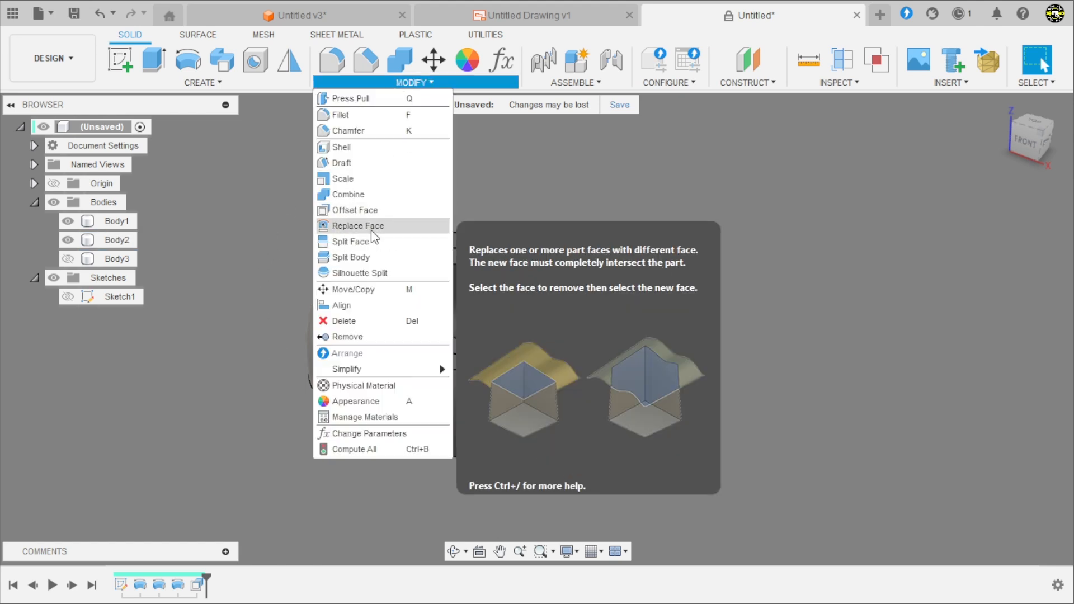
pyautogui.click(358, 210)
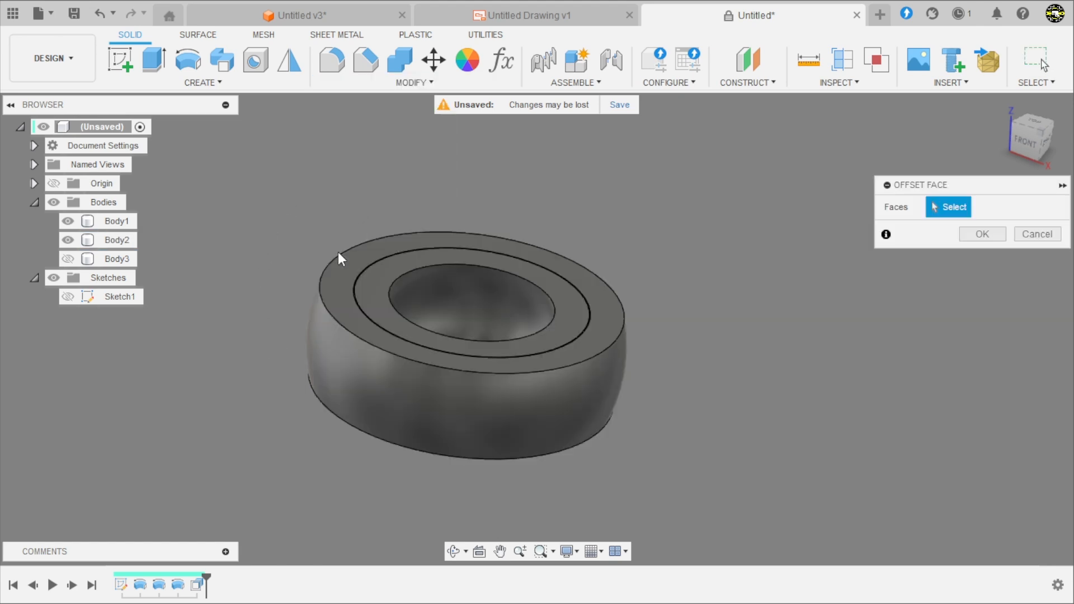
pyautogui.click(335, 360)
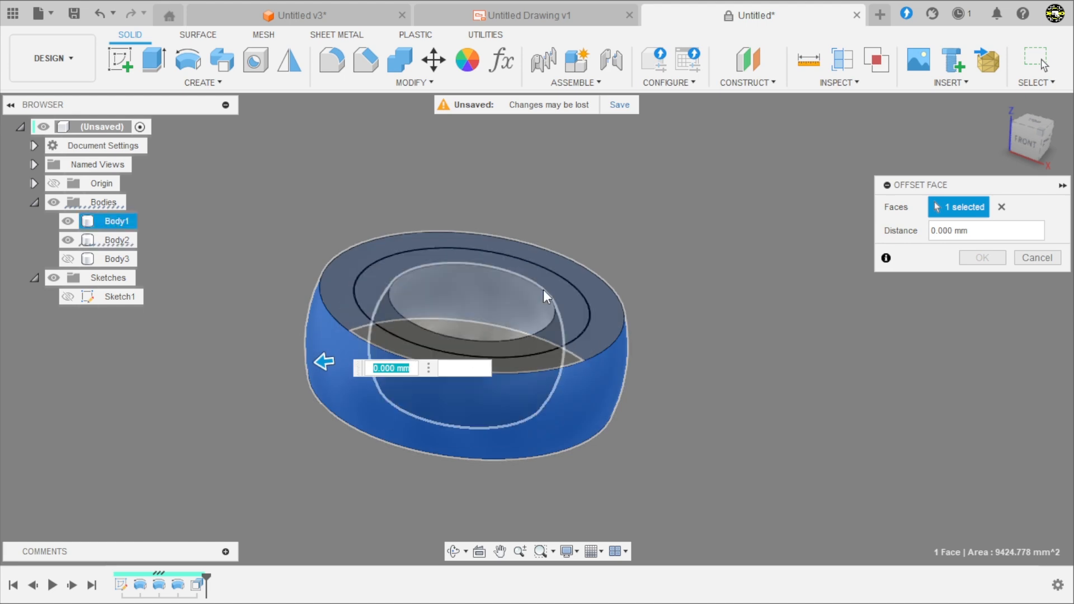
pyautogui.press('BackSpace')
pyautogui.write('-')
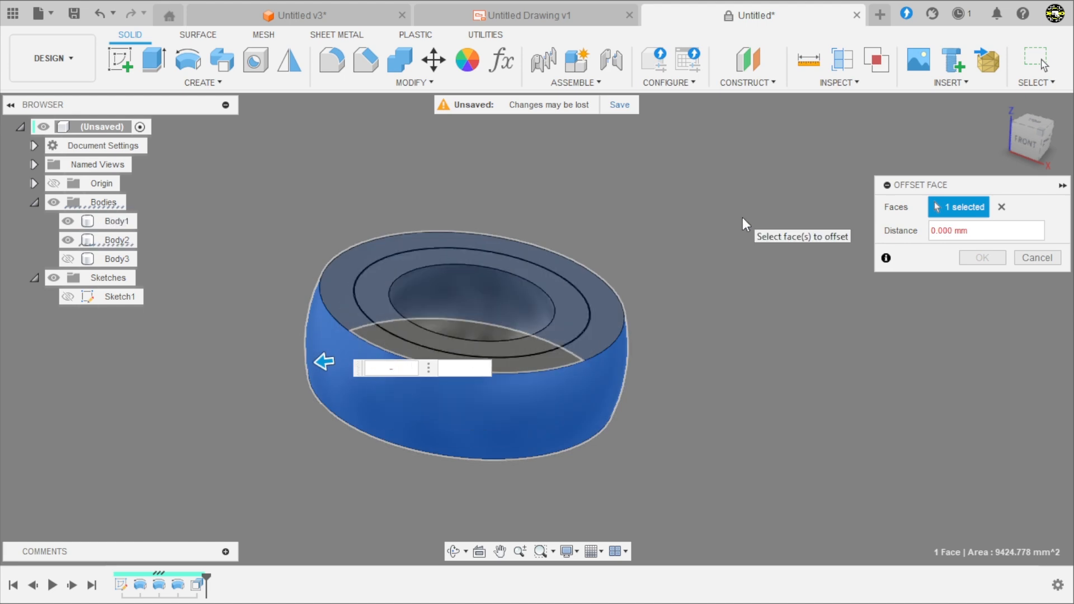
pyautogui.write('esp')
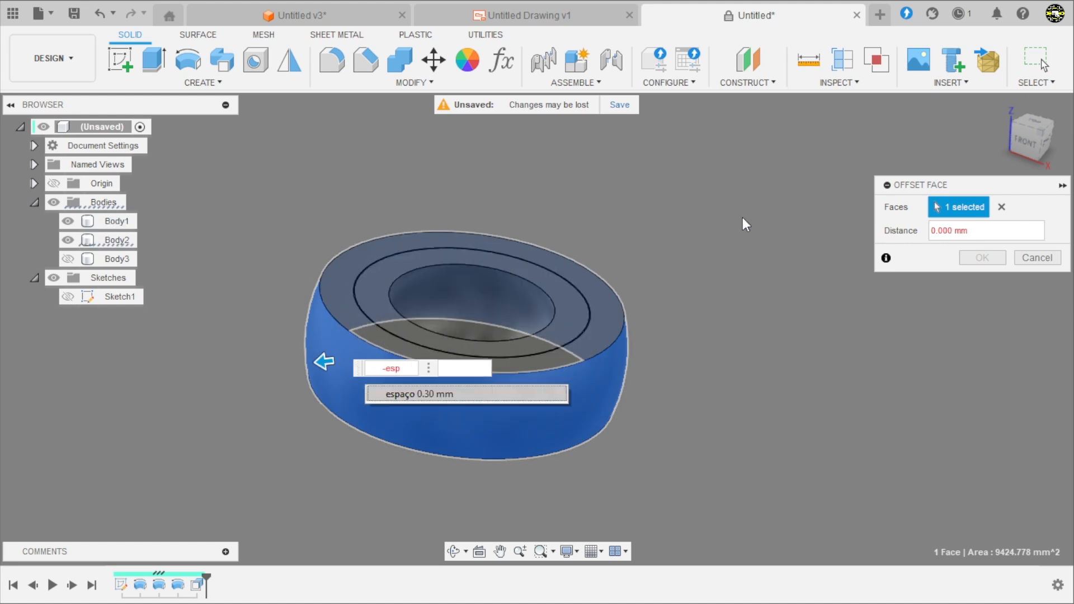
pyautogui.click(482, 393)
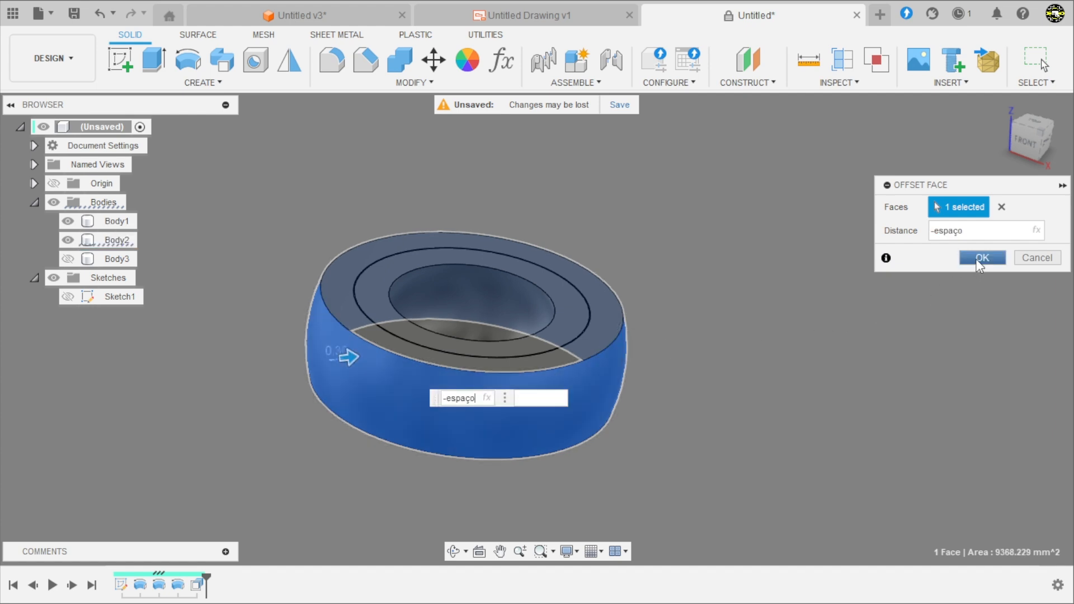
pyautogui.click(980, 259)
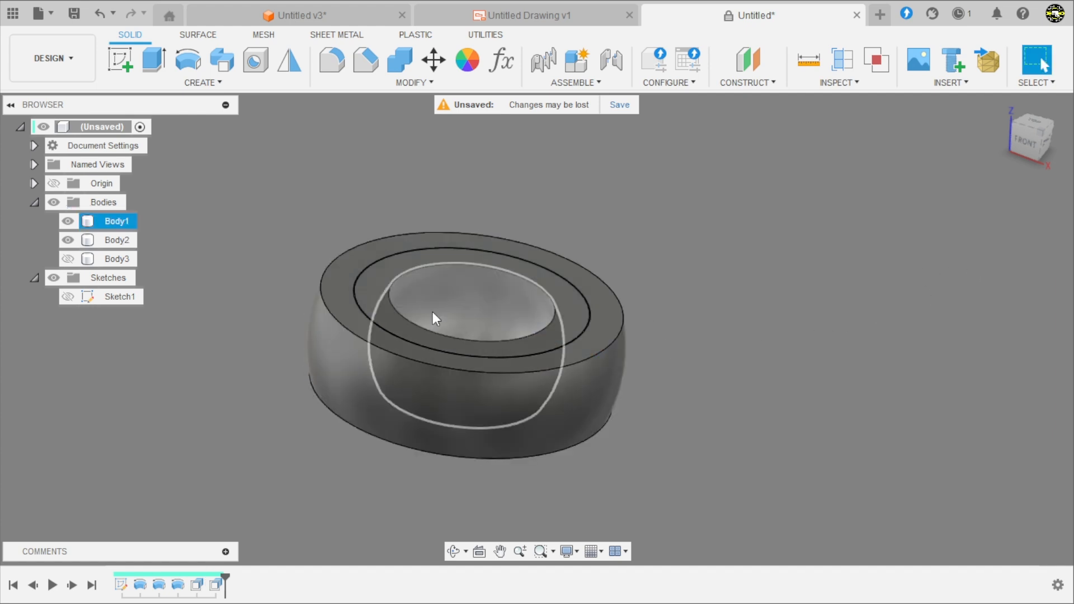
# - Show the outermost ring again and inspect the gaps between all three rings up close
pyautogui.click(68, 260)
pyautogui.scroll(7, 277, 381)
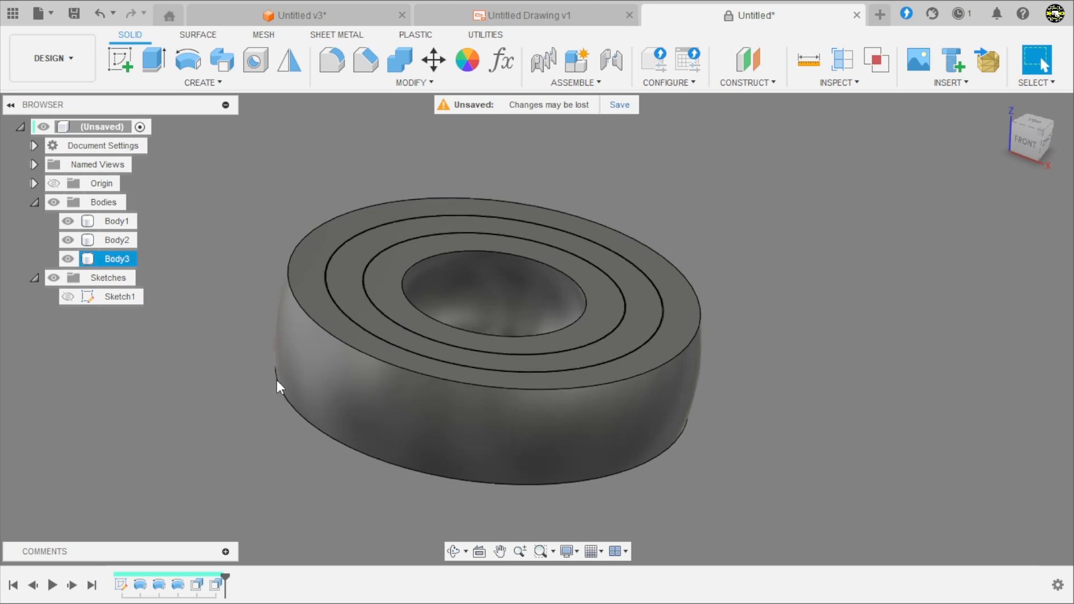
pyautogui.scroll(5, 319, 268)
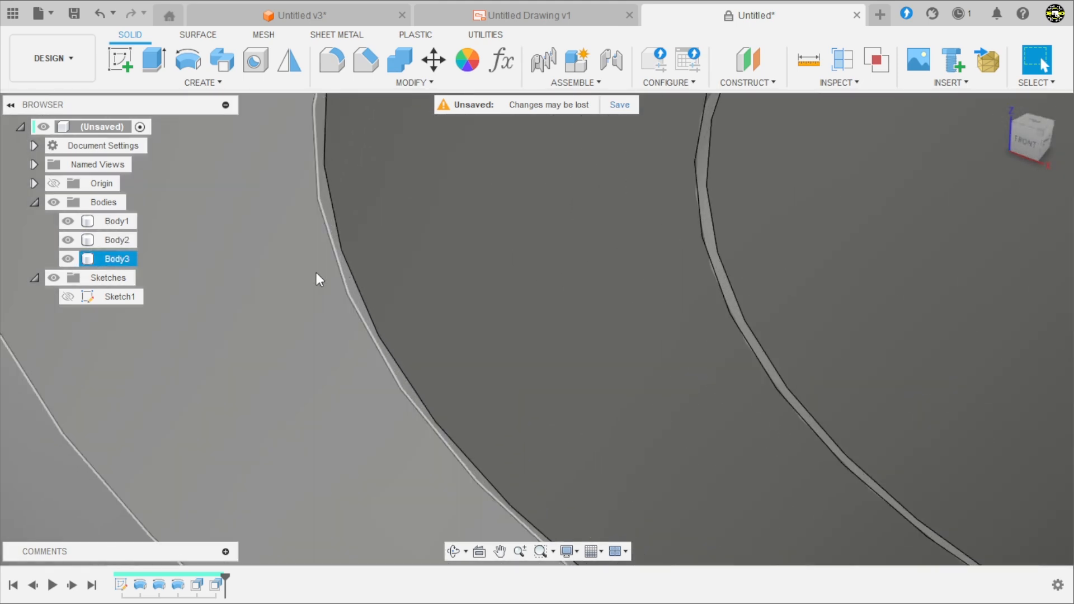
pyautogui.scroll(-12, 351, 280)
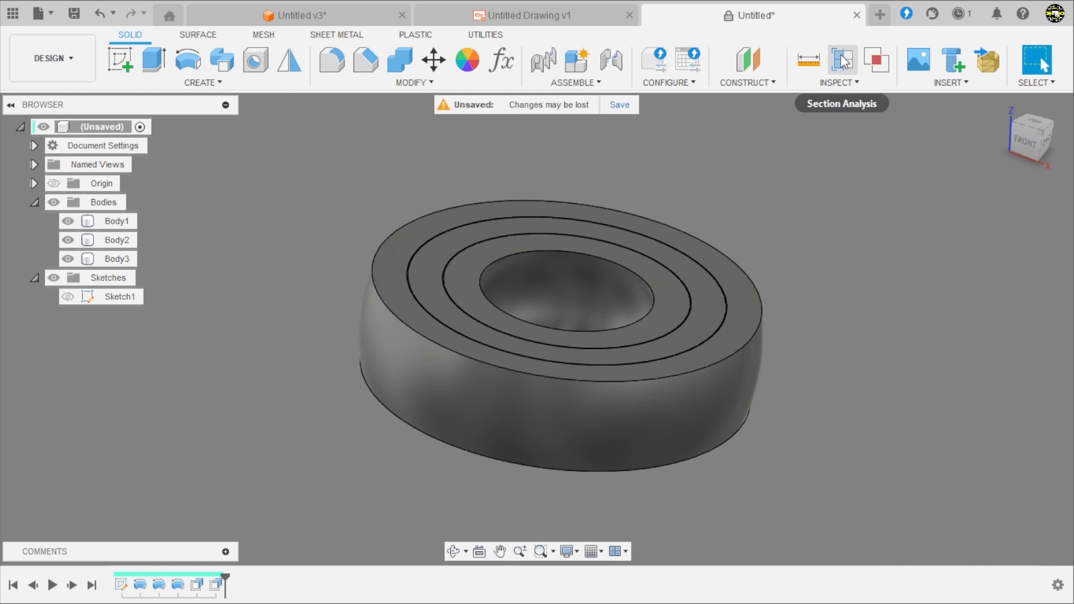
# - Create a section analysis on the YZ plane and examine the ring clearances in the cut from the right view
pyautogui.click(844, 60)
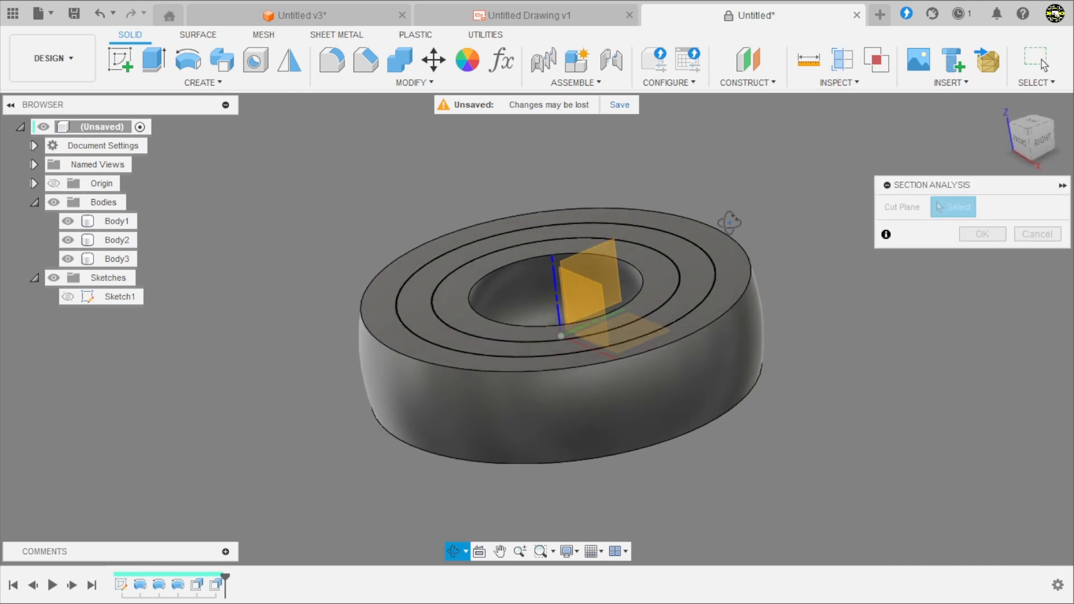
pyautogui.click(602, 270)
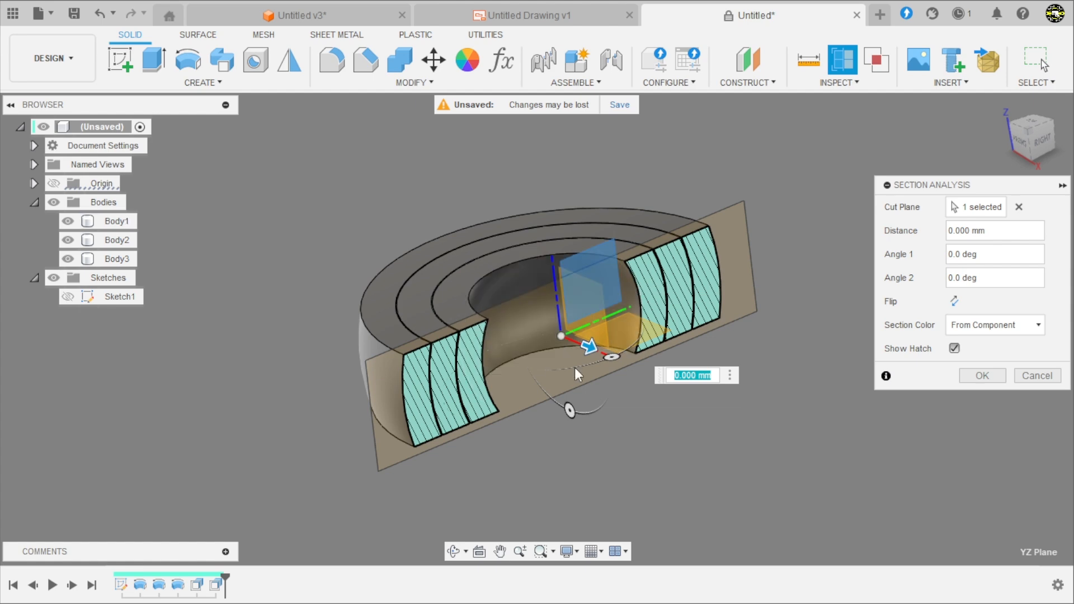
pyautogui.click(975, 377)
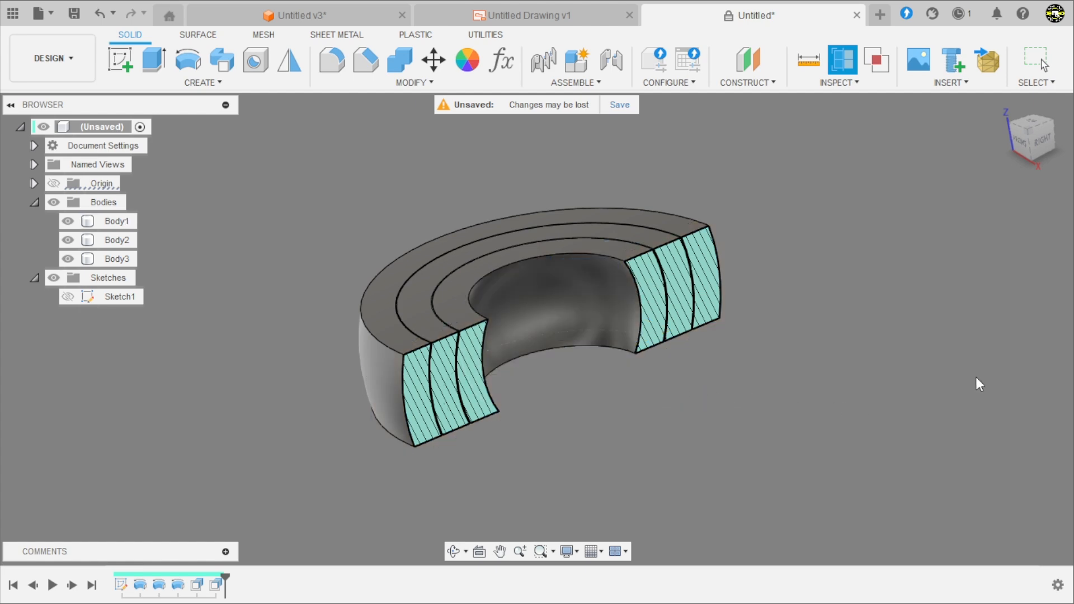
pyautogui.click(1045, 144)
pyautogui.scroll(10, 370, 308)
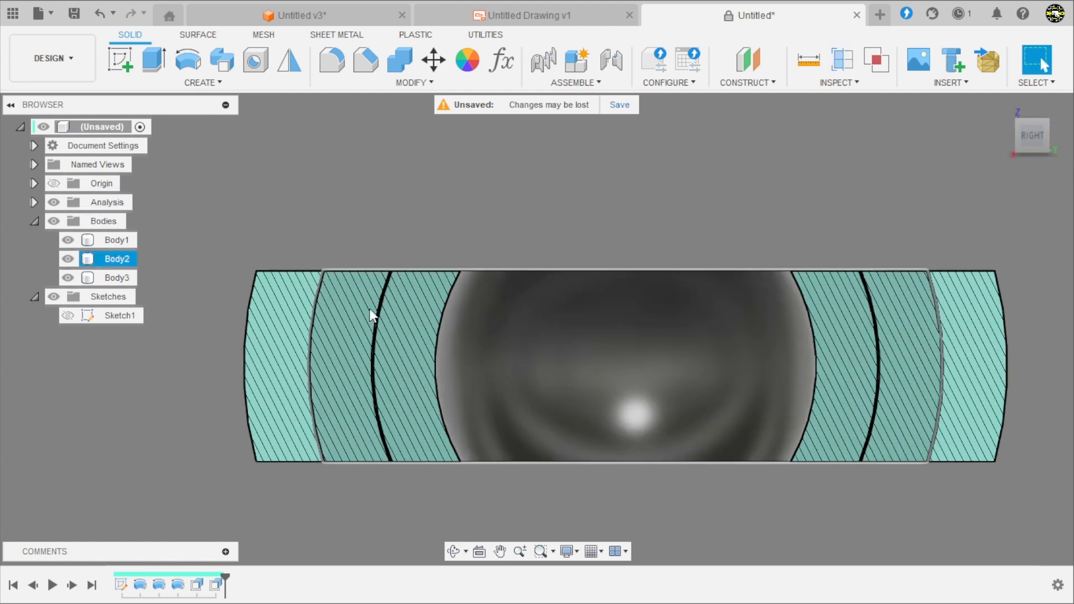
pyautogui.scroll(-10, 447, 257)
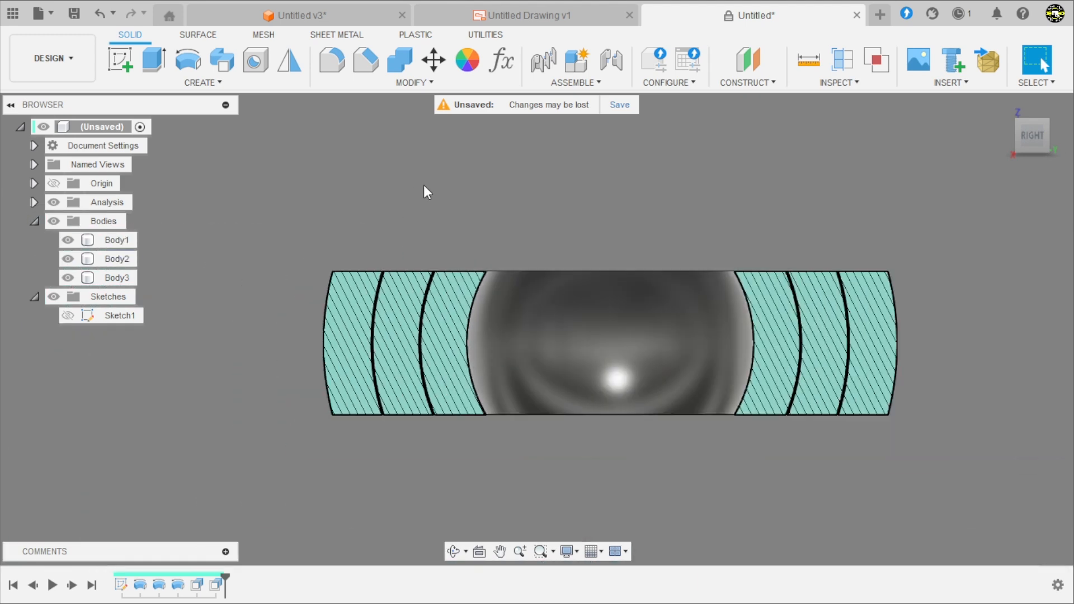
pyautogui.keyDown('shift'); pyautogui.moveTo(424, 187); pyautogui.dragTo(455, 245, button='middle'); pyautogui.keyUp('shift')
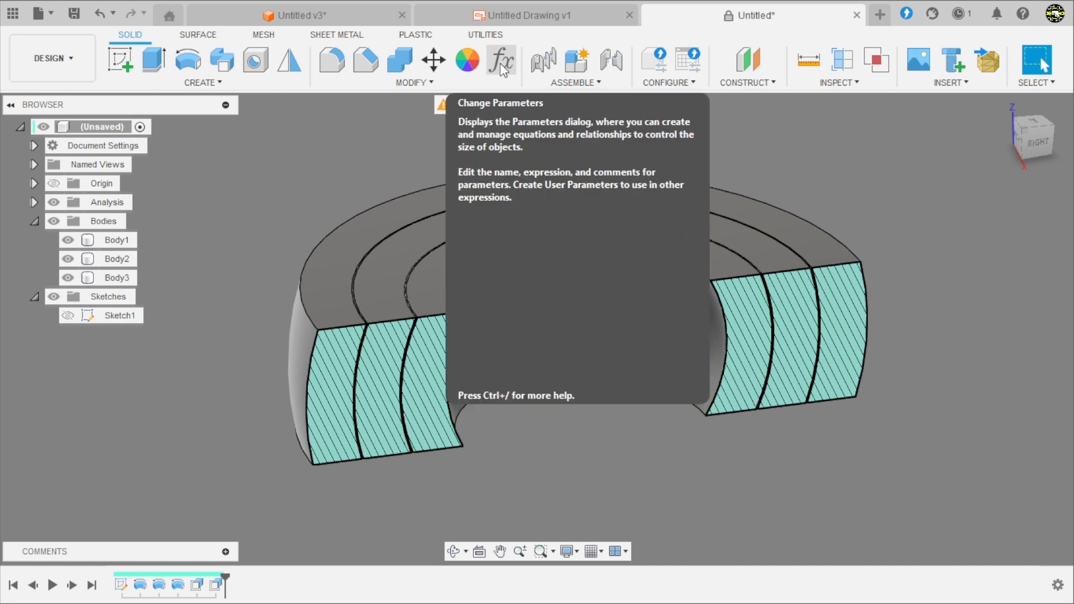
# - Set the espaço user parameter to 0.6 mm and check the gaps between the rings in the sectioned right view
pyautogui.click(502, 64)
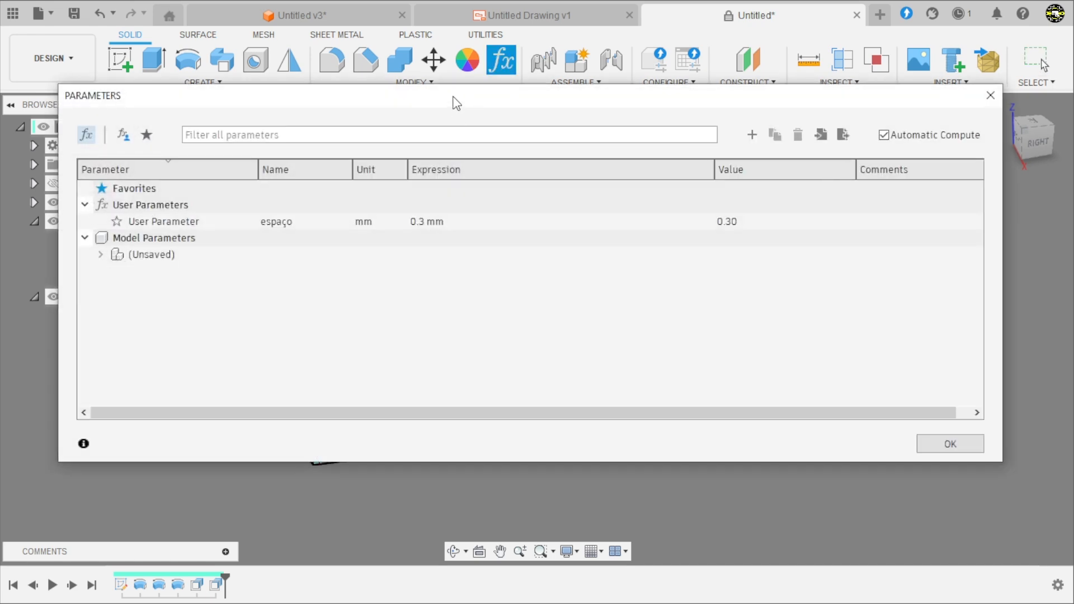
pyautogui.moveTo(456, 101)
pyautogui.mouseDown()
pyautogui.moveTo(456, 73)
pyautogui.moveTo(449, 91)
pyautogui.mouseUp()
pyautogui.click(416, 208)
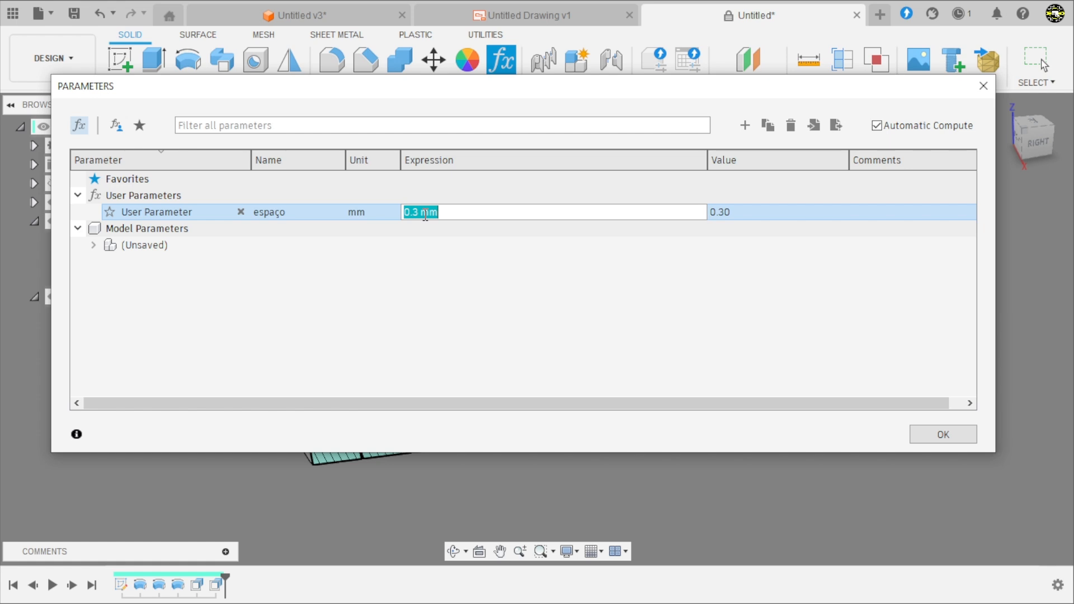
pyautogui.write('0,6')
pyautogui.press('Return')
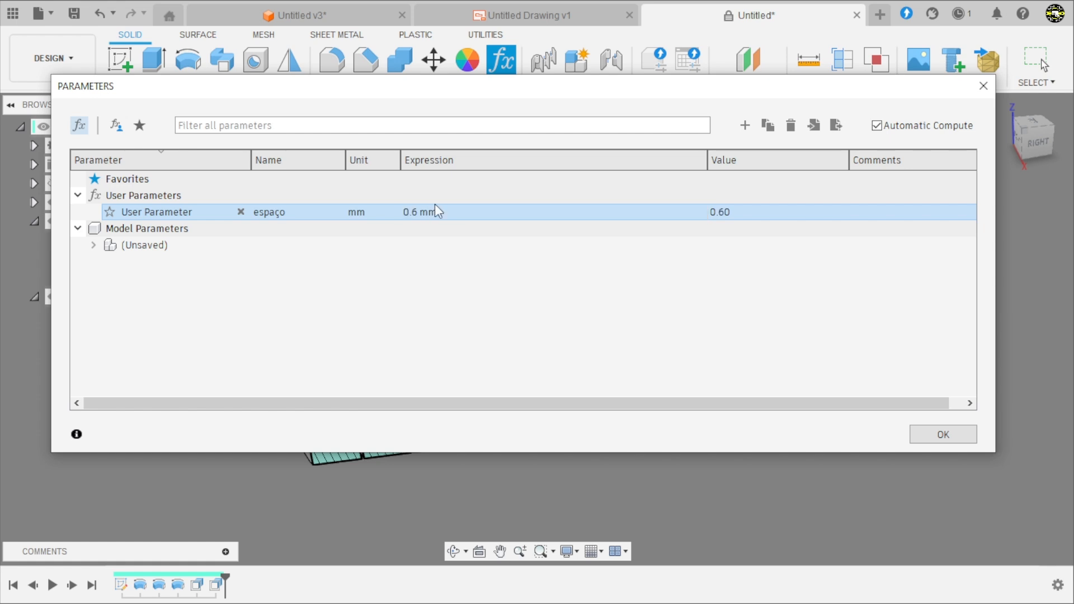
pyautogui.click(917, 435)
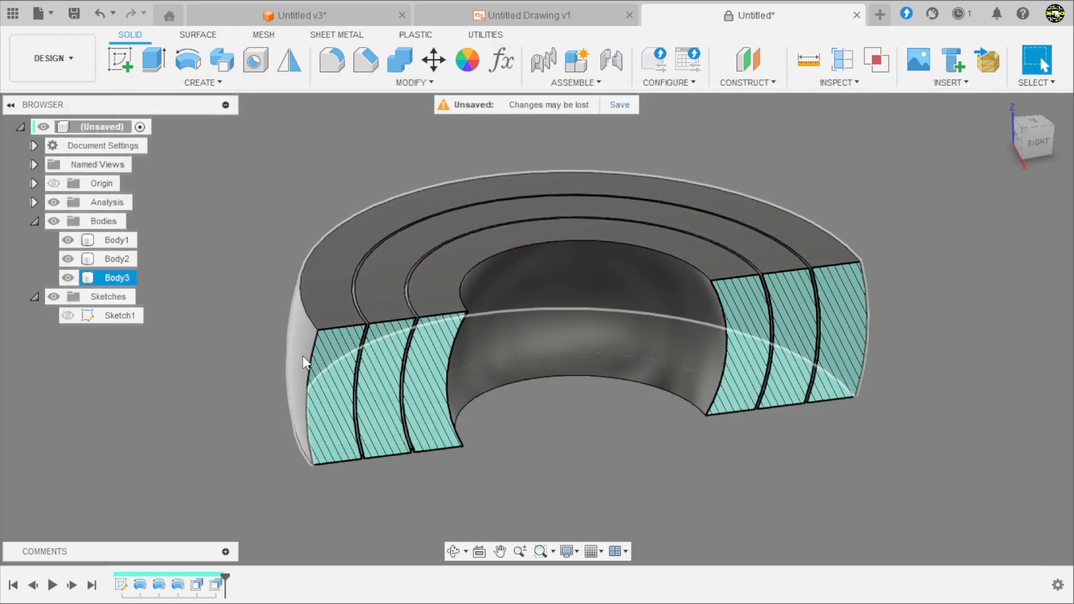
pyautogui.click(1033, 147)
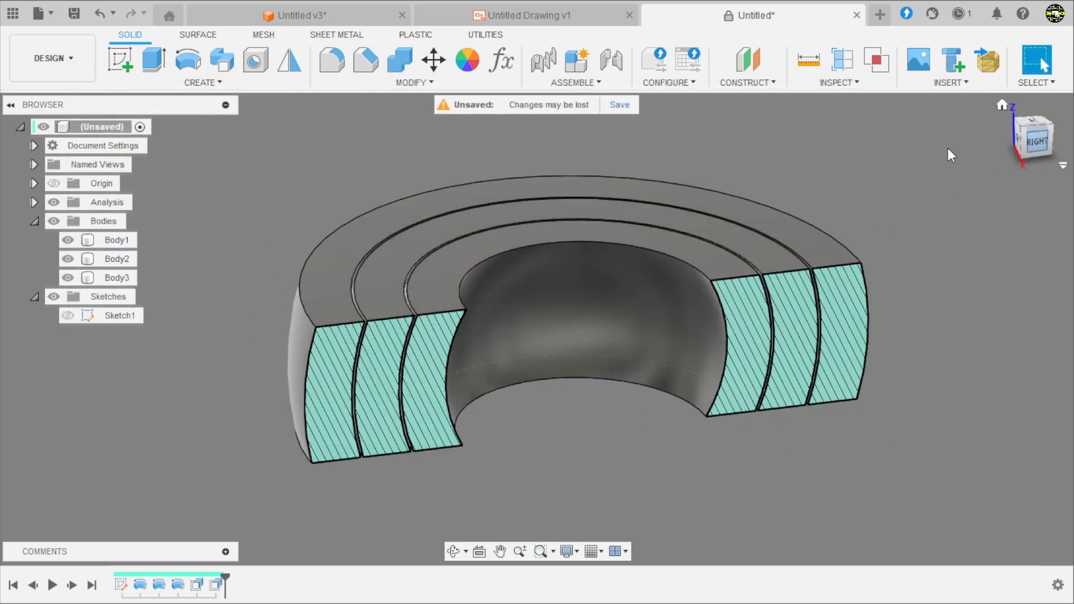
pyautogui.scroll(5, 346, 302)
pyautogui.scroll(4, 392, 300)
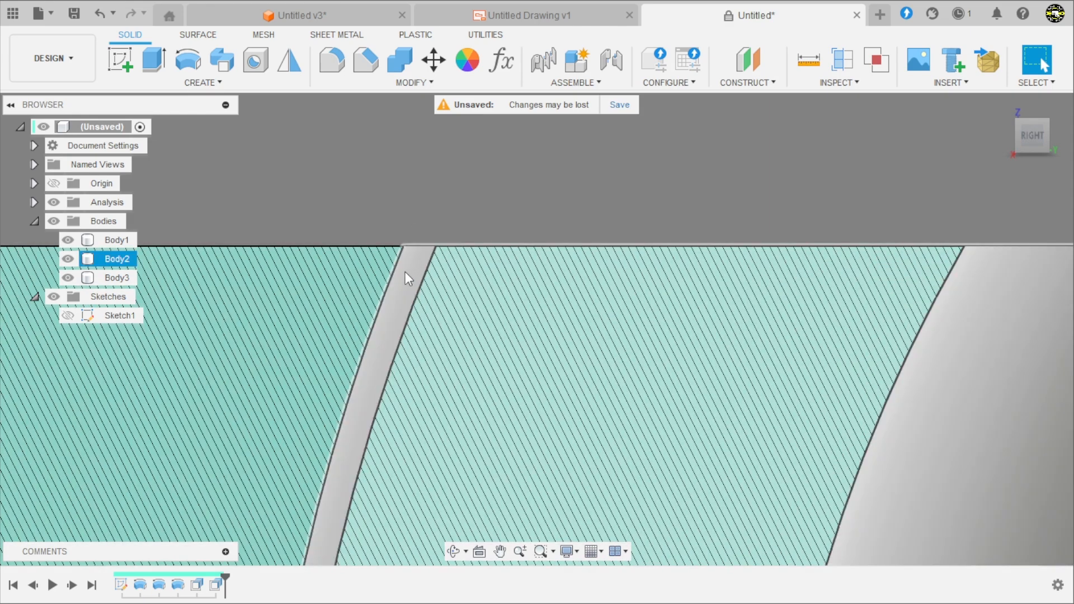
# - Set the espaço user parameter to 1 mm and check the gaps between the rings in the sectioned right view
pyautogui.scroll(-10, 417, 275)
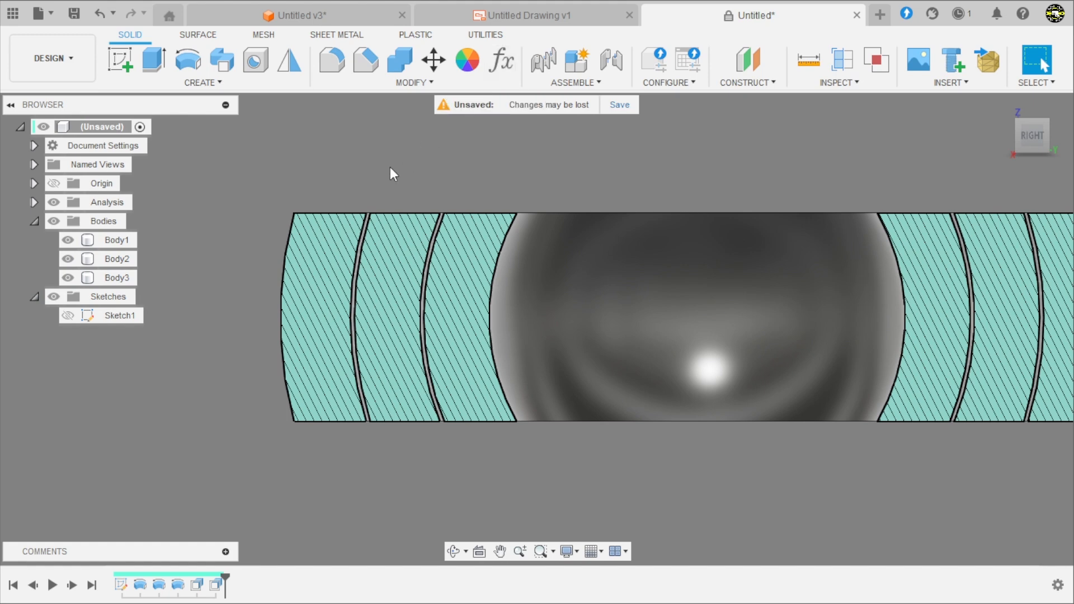
pyautogui.scroll(2, 365, 233)
pyautogui.scroll(1, 365, 233)
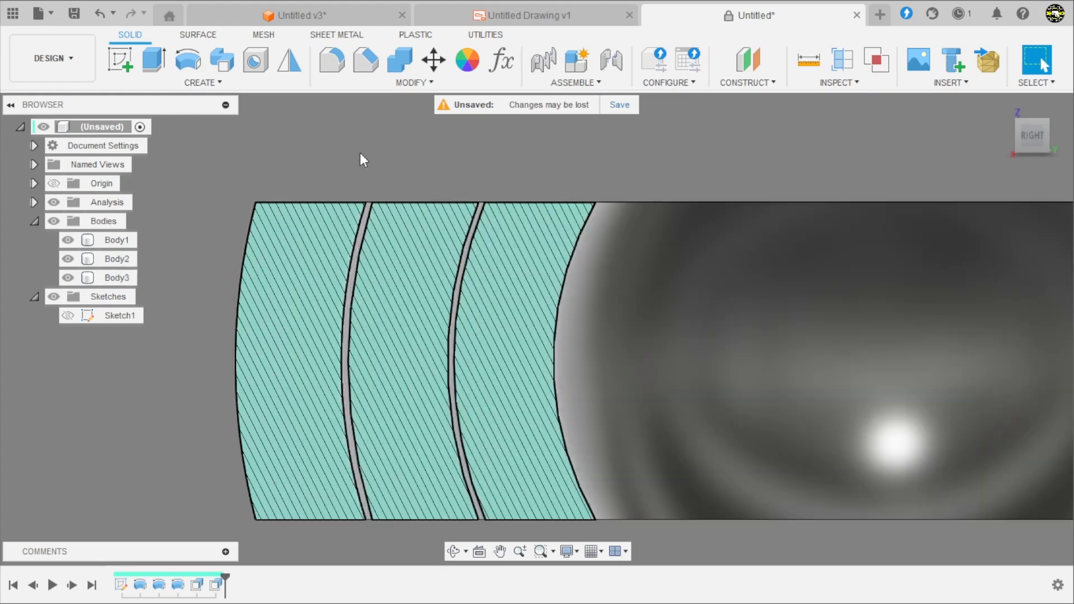
pyautogui.scroll(-1, 409, 235)
pyautogui.scroll(-3, 454, 213)
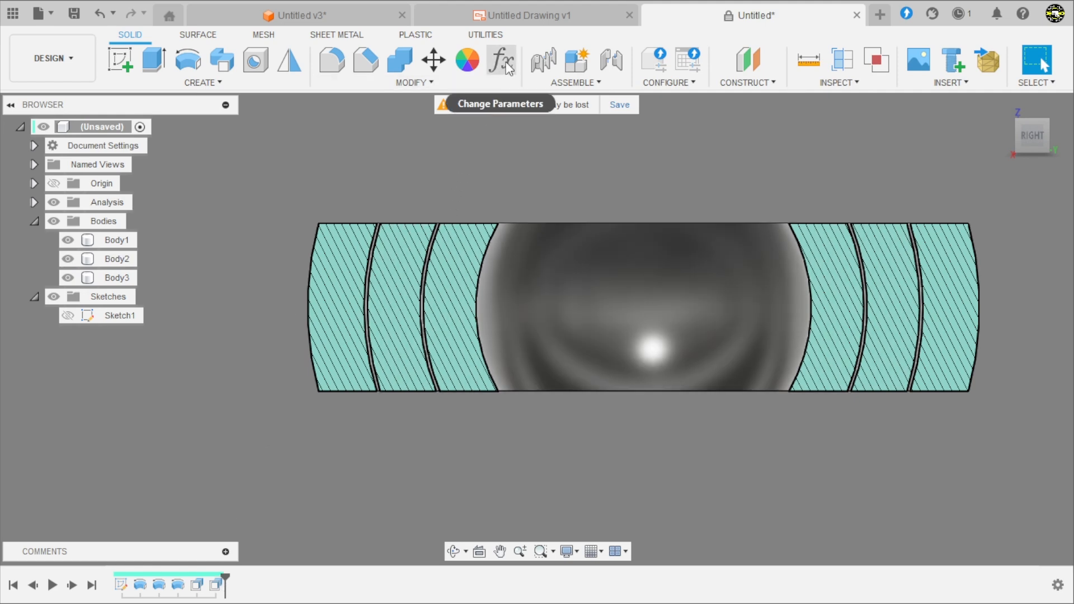
pyautogui.click(498, 72)
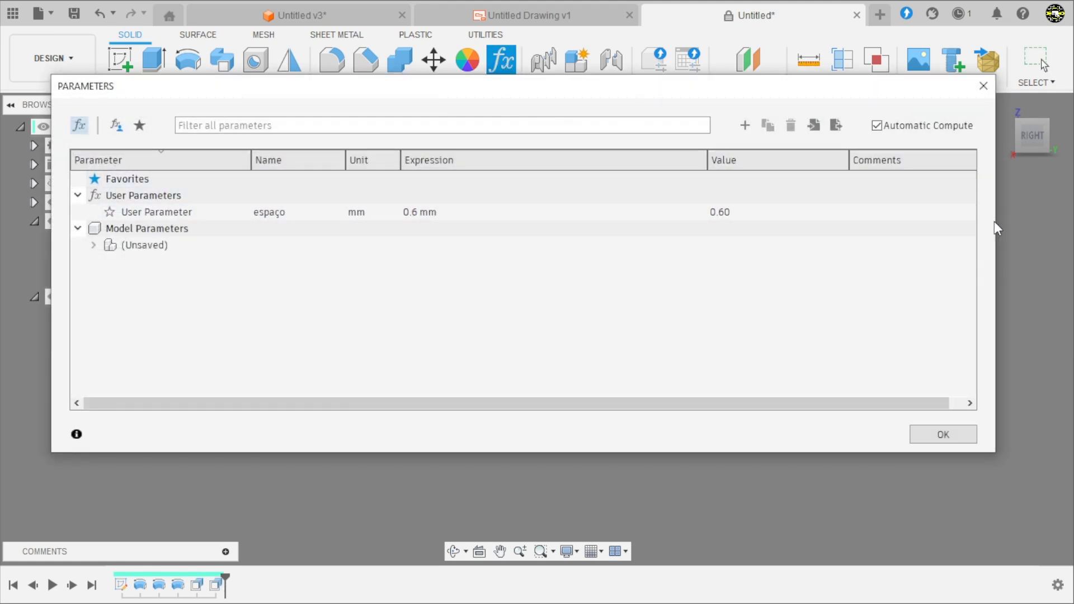
pyautogui.moveTo(995, 221); pyautogui.dragTo(437, 222)
pyautogui.click(398, 219)
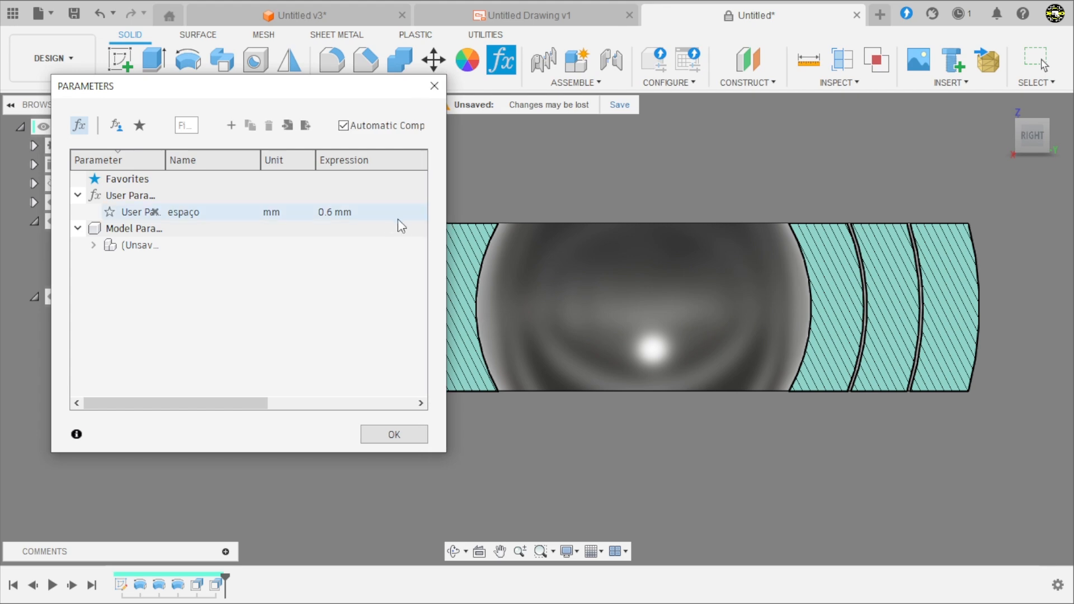
pyautogui.click(349, 213)
pyautogui.write('1')
pyautogui.press('Return')
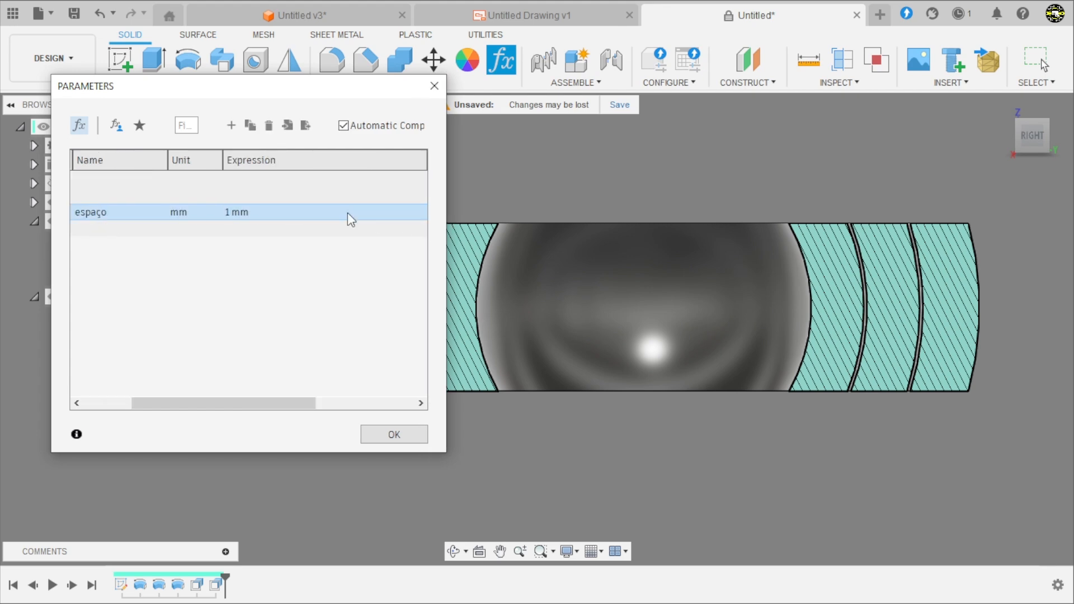
pyautogui.click(391, 434)
pyautogui.scroll(3, 868, 277)
pyautogui.scroll(3, 868, 278)
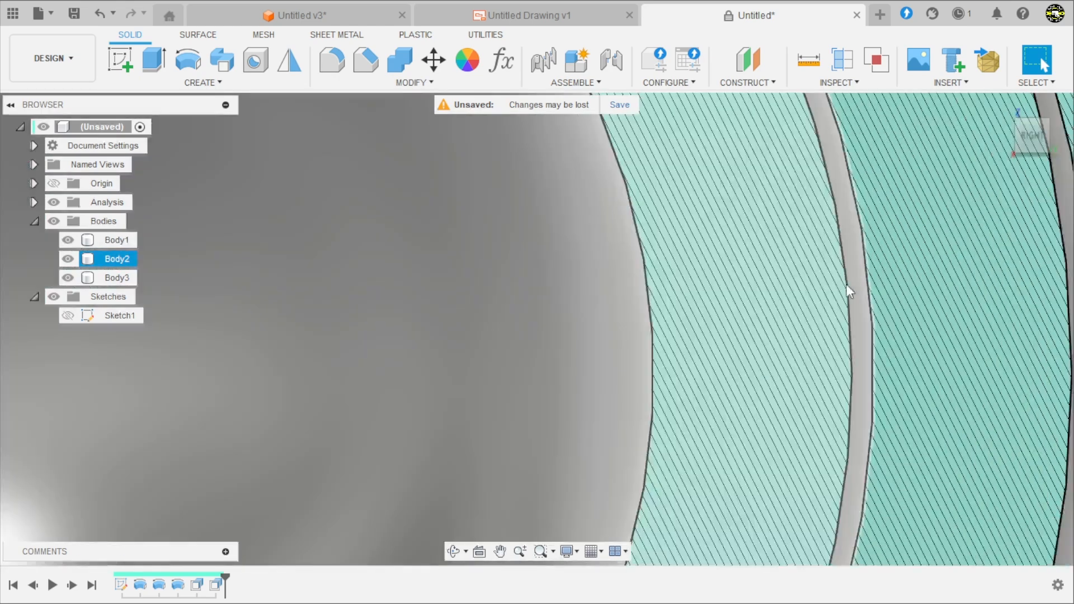
pyautogui.scroll(-6, 847, 286)
pyautogui.scroll(-2, 813, 322)
pyautogui.scroll(-3, 552, 200)
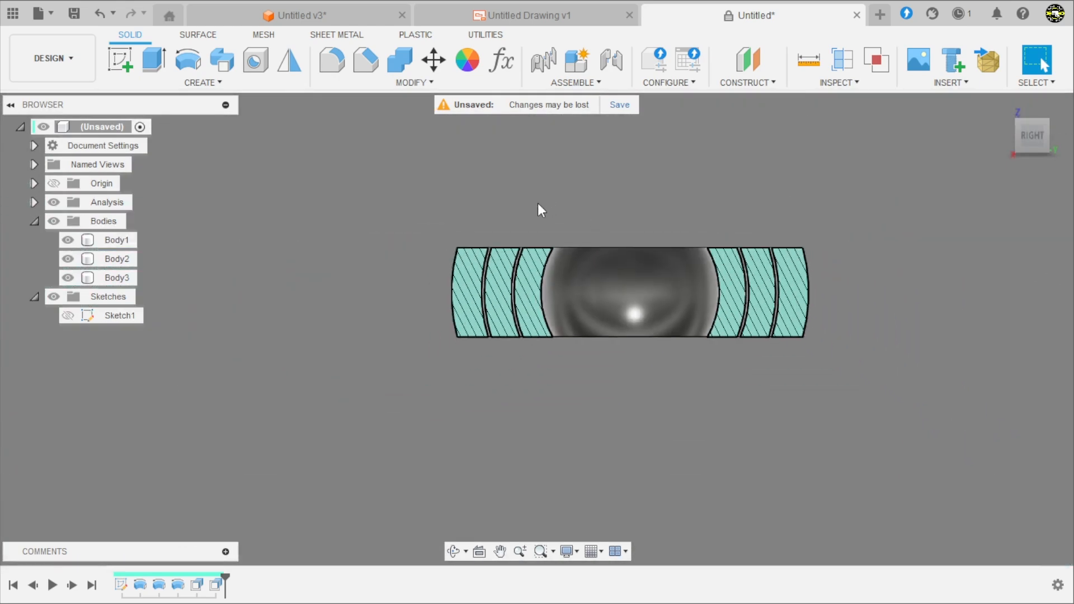
# - Set the espaço user parameter to 0.1 mm and inspect the narrow gap between the rings up close in the section
pyautogui.scroll(6, 592, 209)
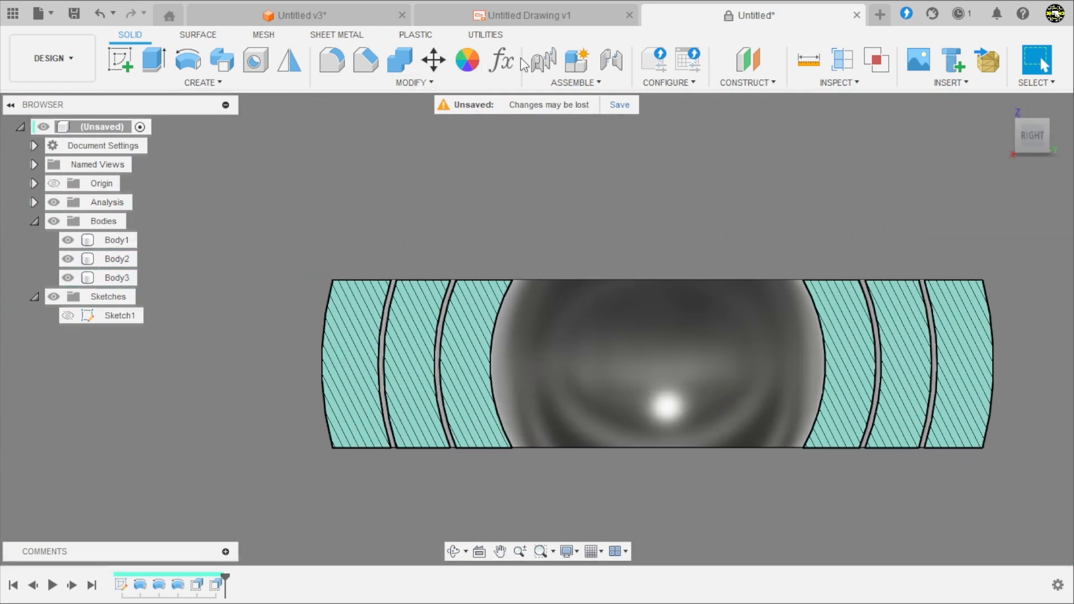
pyautogui.click(502, 60)
pyautogui.doubleClick(335, 212)
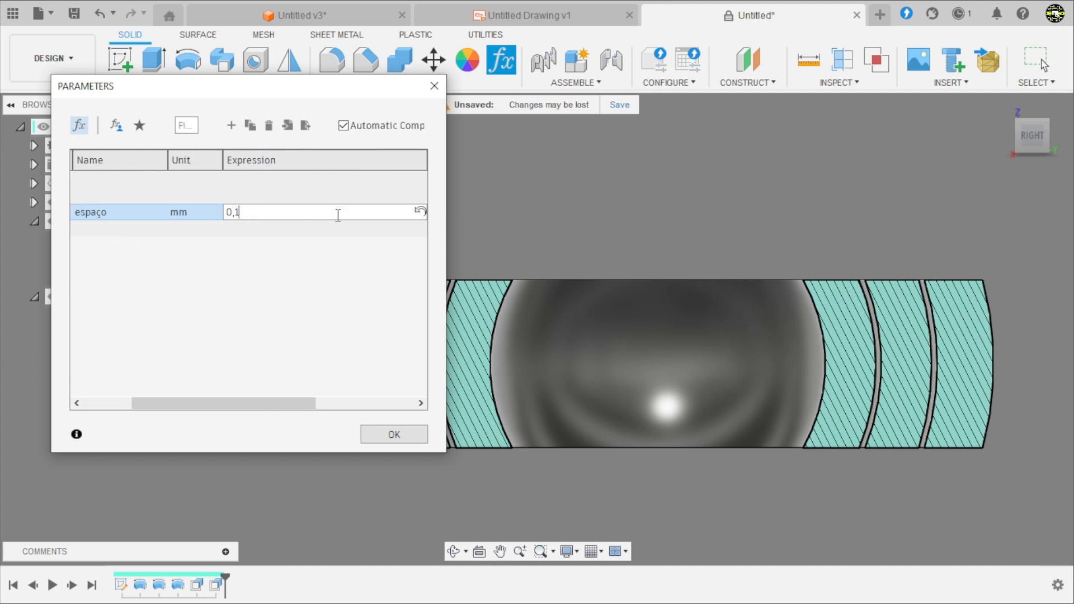
pyautogui.write('0,1')
pyautogui.press('Return')
pyautogui.scroll(3, 864, 305)
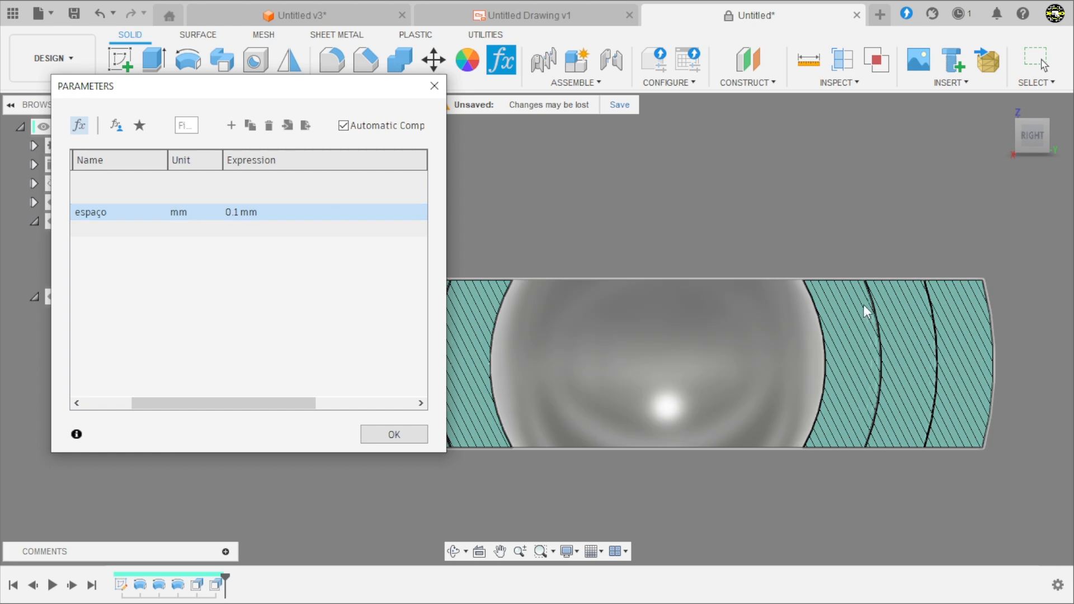
pyautogui.scroll(6, 868, 273)
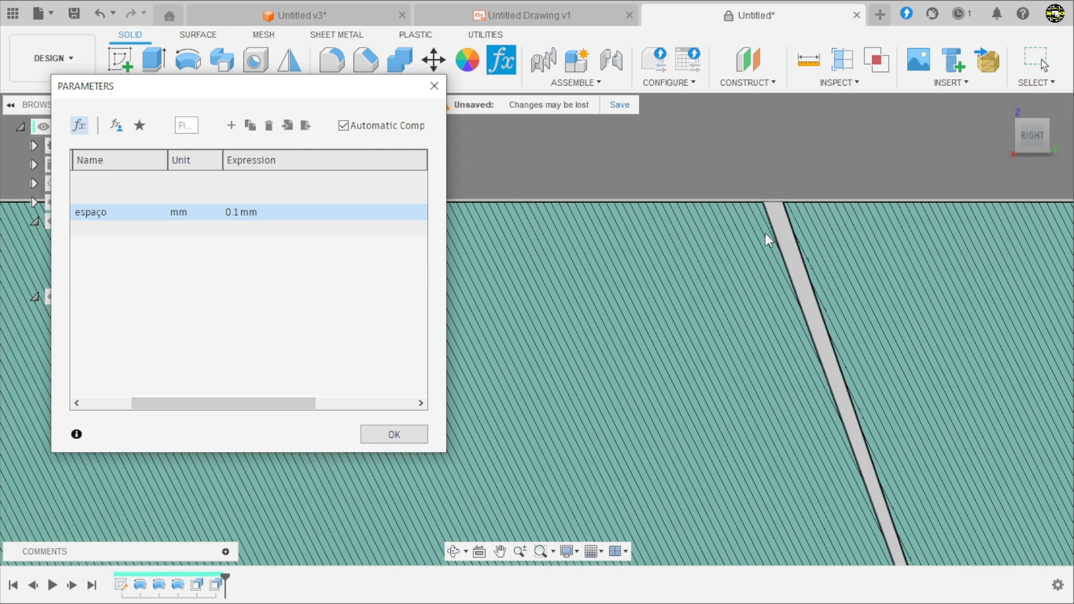
pyautogui.scroll(-2, 798, 193)
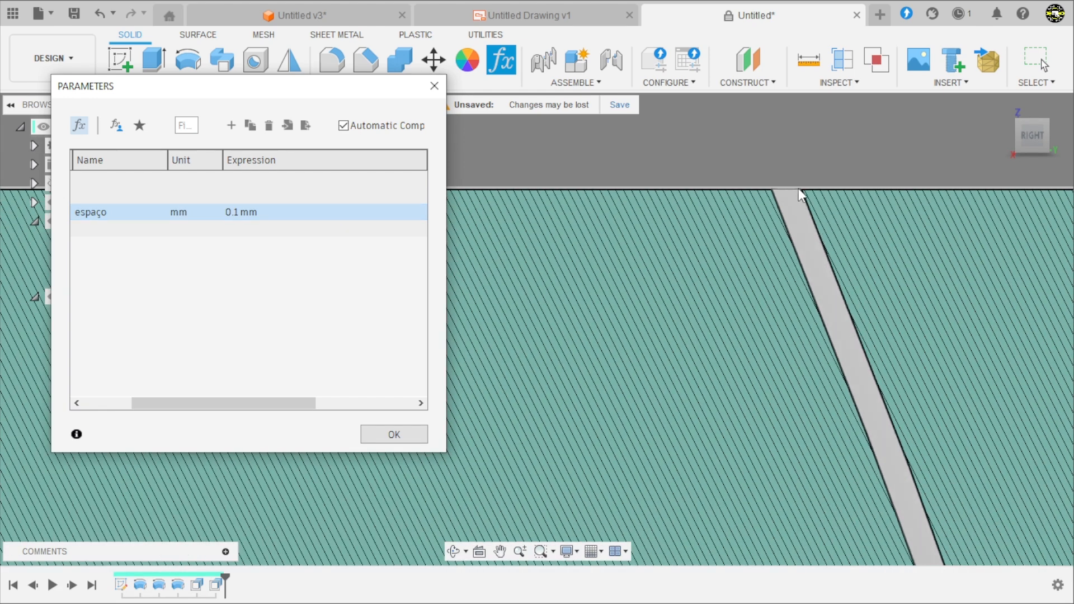
pyautogui.scroll(-6, 765, 173)
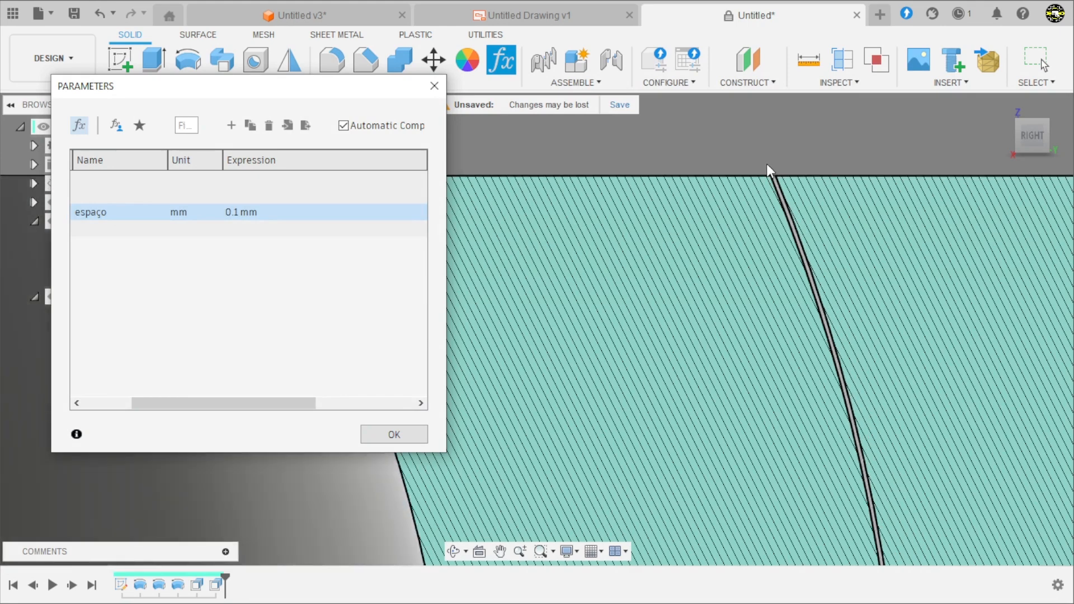
pyautogui.scroll(-4, 795, 201)
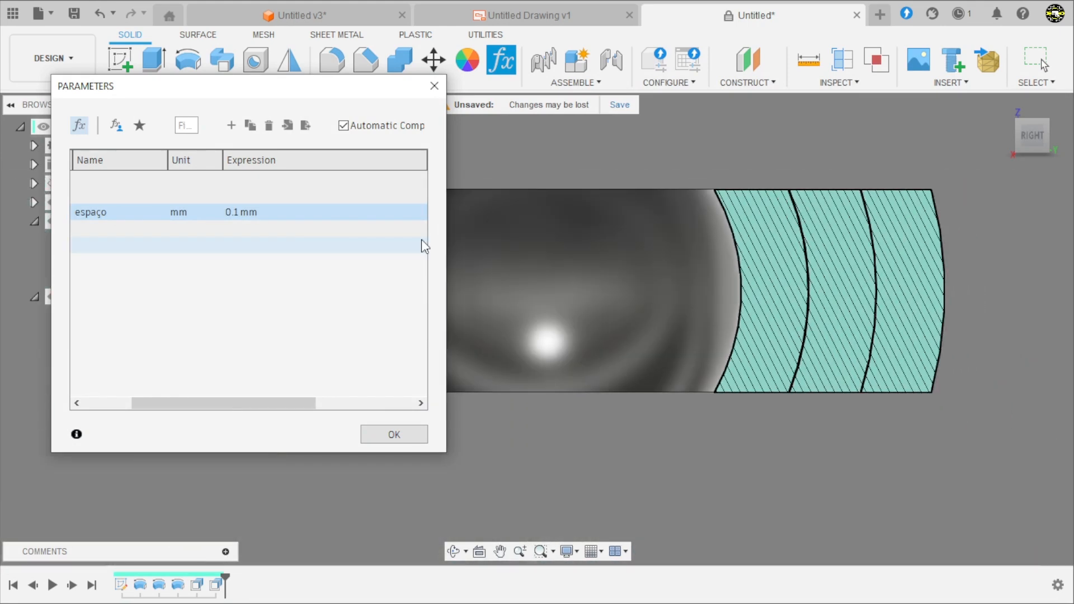
# - Set the espaço user parameter to 0.3 mm and accept the parameter changes
pyautogui.doubleClick(277, 209)
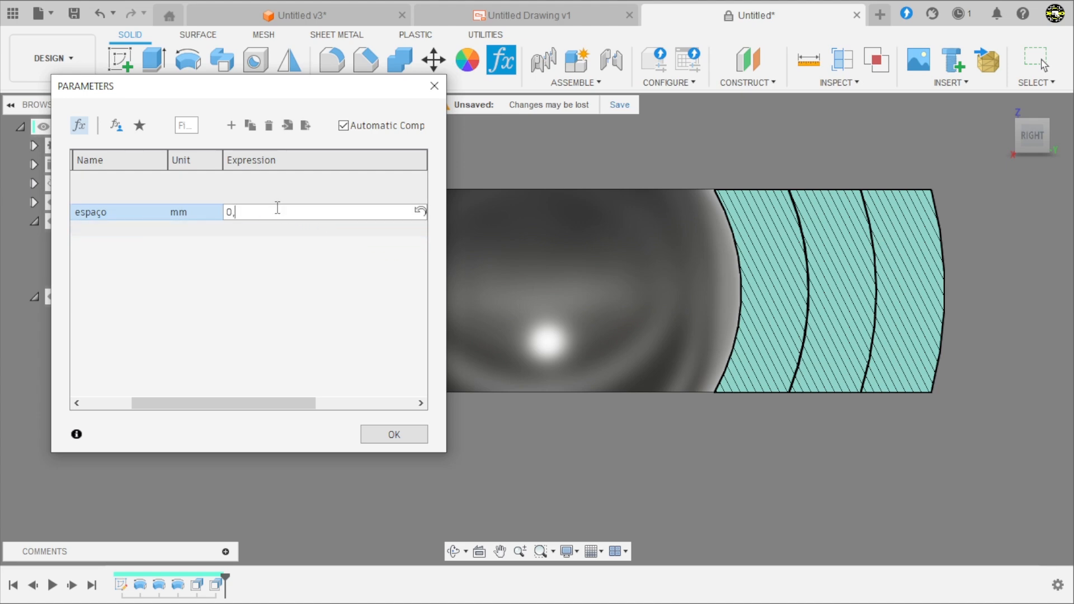
pyautogui.press('Return')
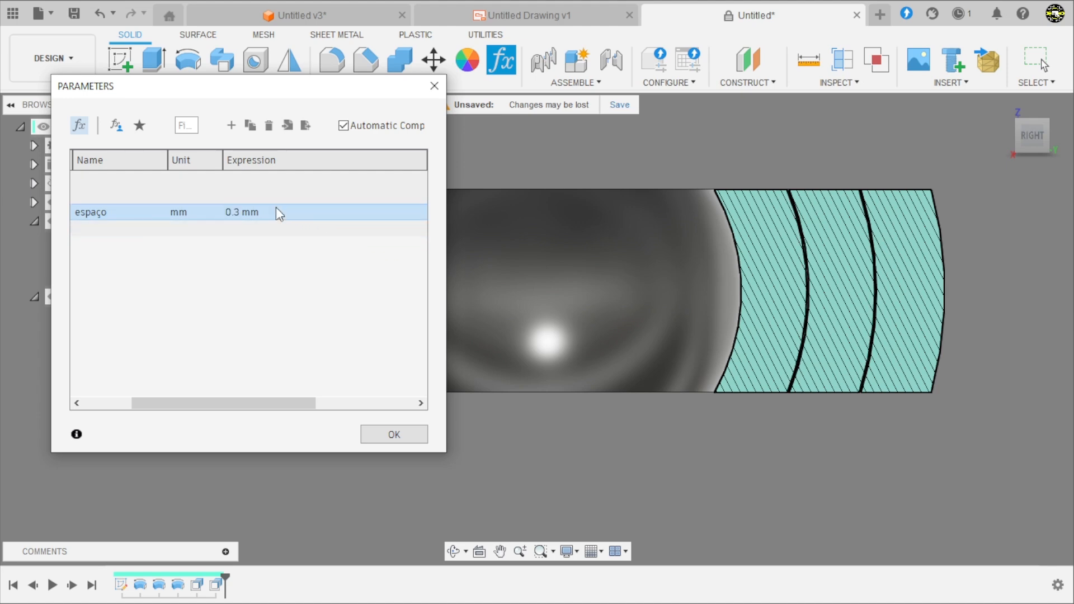
pyautogui.click(393, 434)
# - Examine the clearances between the three sectioned rings up close and from an angled view of the whole assembly
pyautogui.scroll(-2, 817, 435)
pyautogui.scroll(2, 422, 287)
pyautogui.scroll(-2, 460, 251)
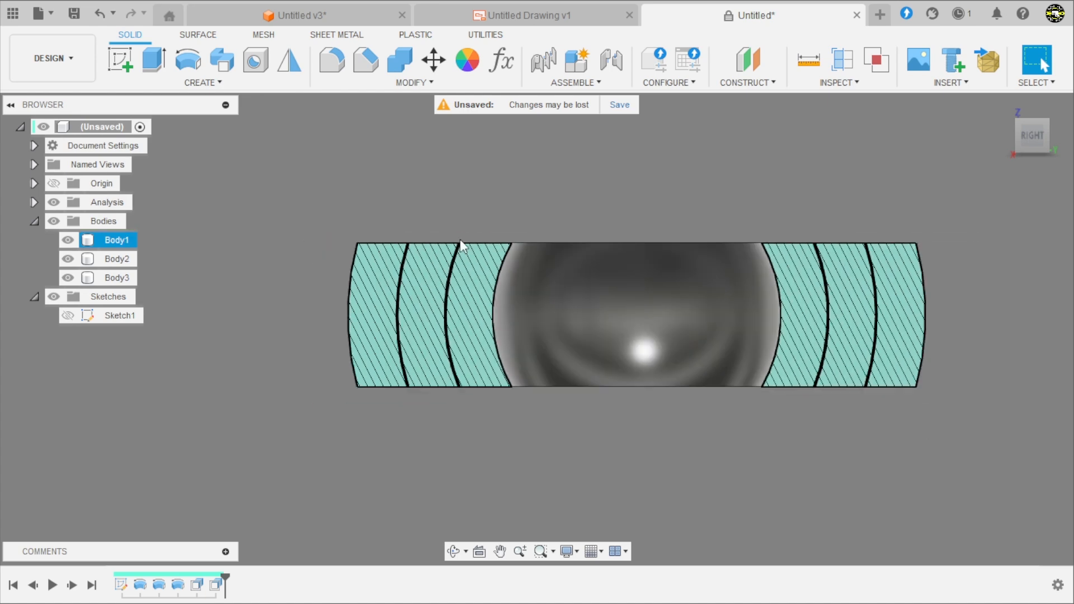
pyautogui.scroll(2, 425, 220)
pyautogui.scroll(2, 424, 220)
pyautogui.keyDown('shift'); pyautogui.moveTo(439, 205); pyautogui.dragTo(460, 246, button='middle'); pyautogui.keyUp('shift')
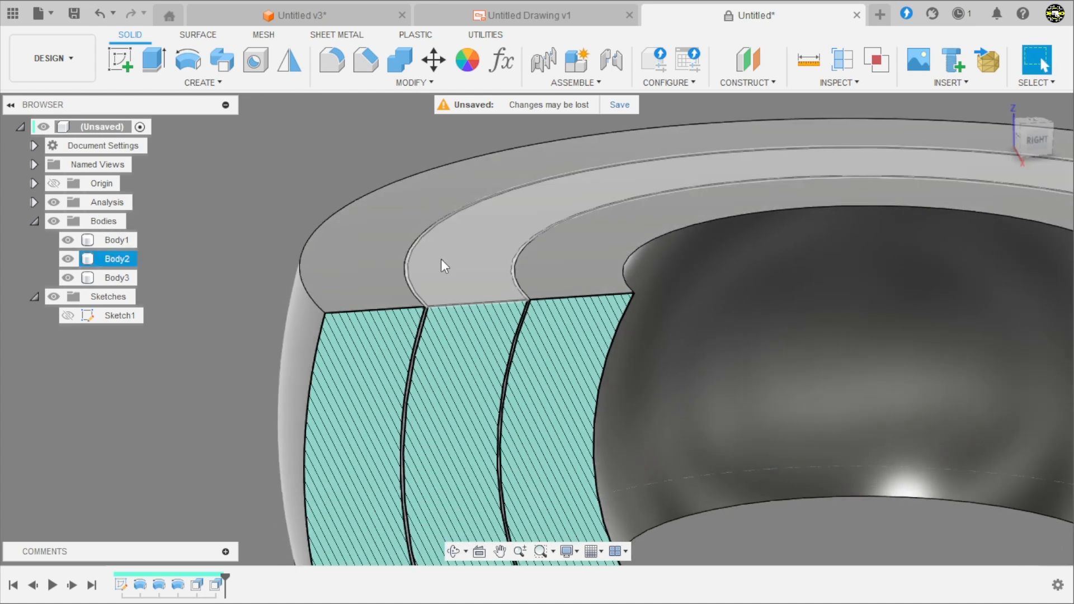
pyautogui.scroll(3, 441, 263)
pyautogui.scroll(3, 424, 316)
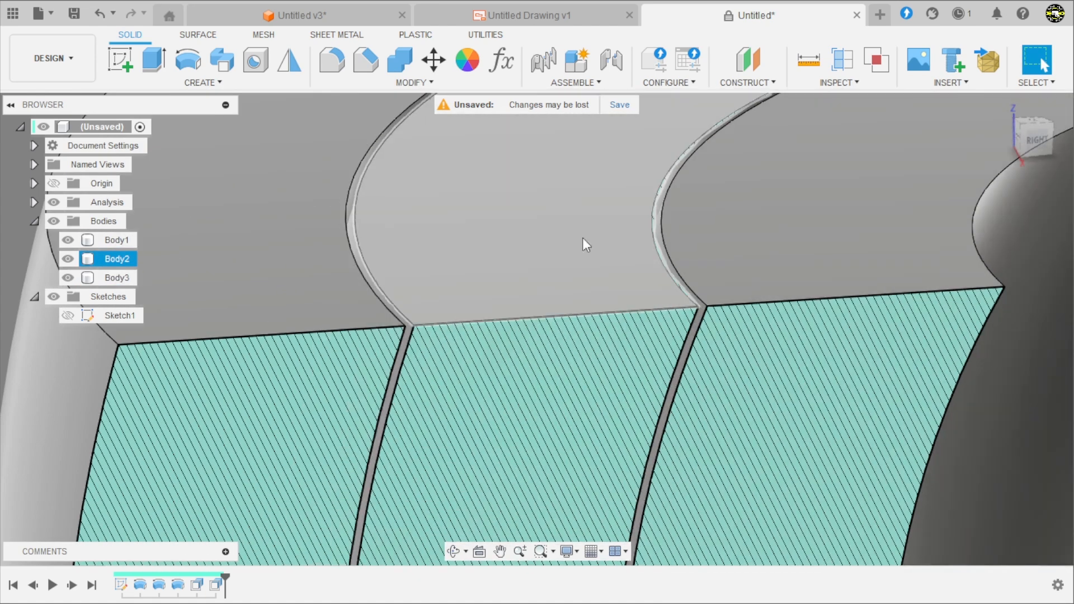
pyautogui.click(441, 350)
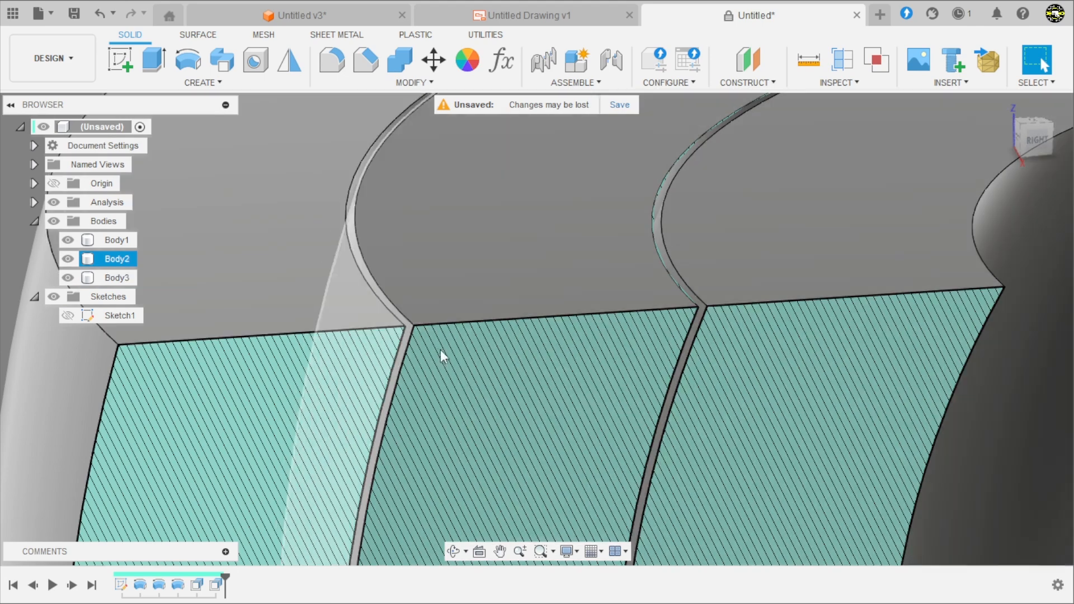
pyautogui.scroll(-5, 461, 280)
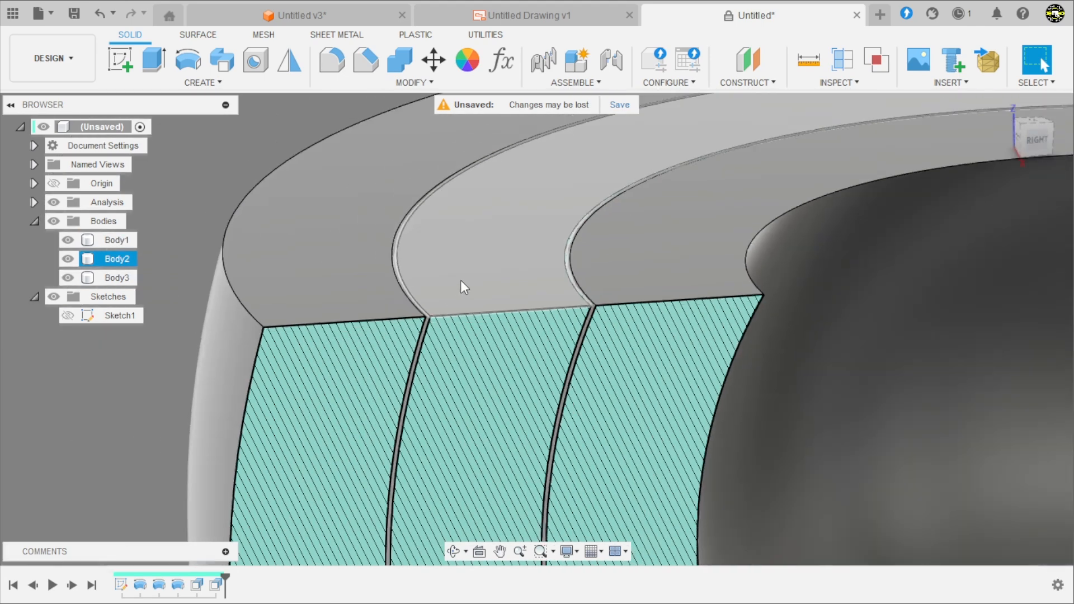
pyautogui.scroll(2, 408, 416)
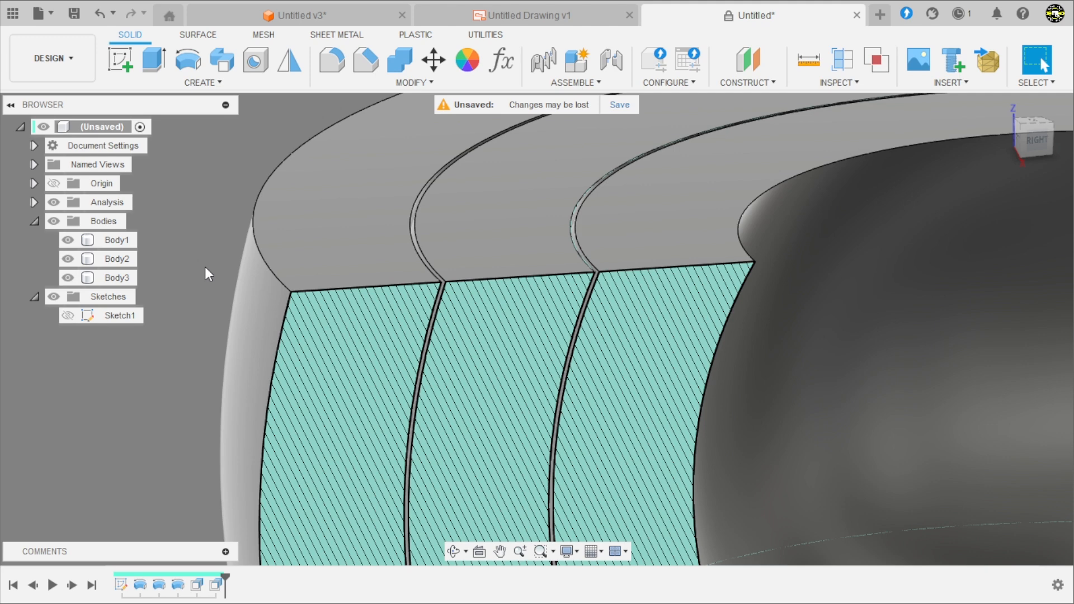
pyautogui.scroll(-5, 268, 263)
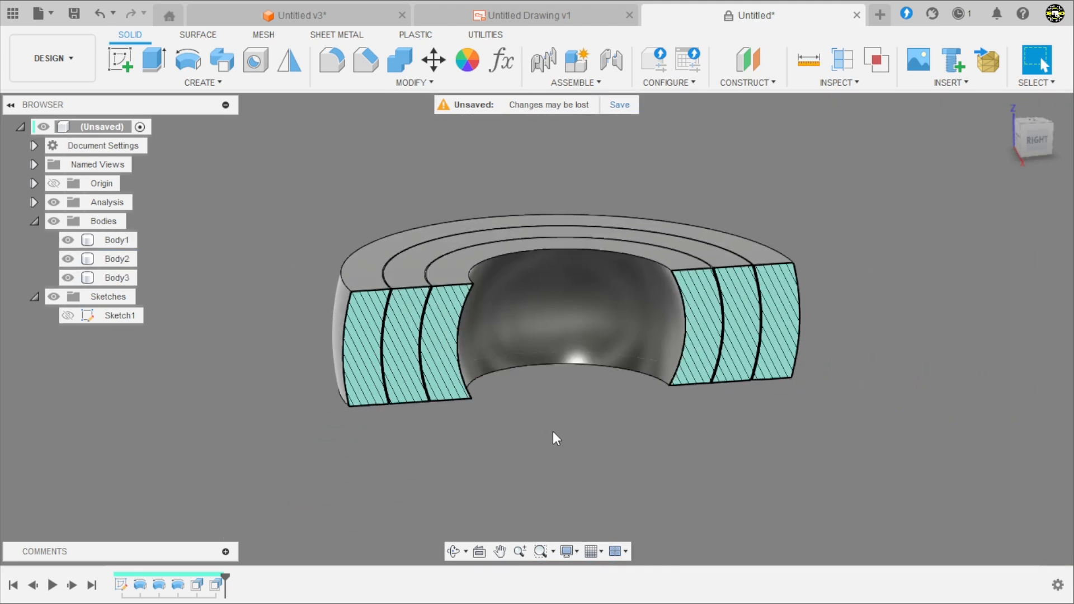
pyautogui.scroll(2, 554, 420)
pyautogui.scroll(-3, 555, 407)
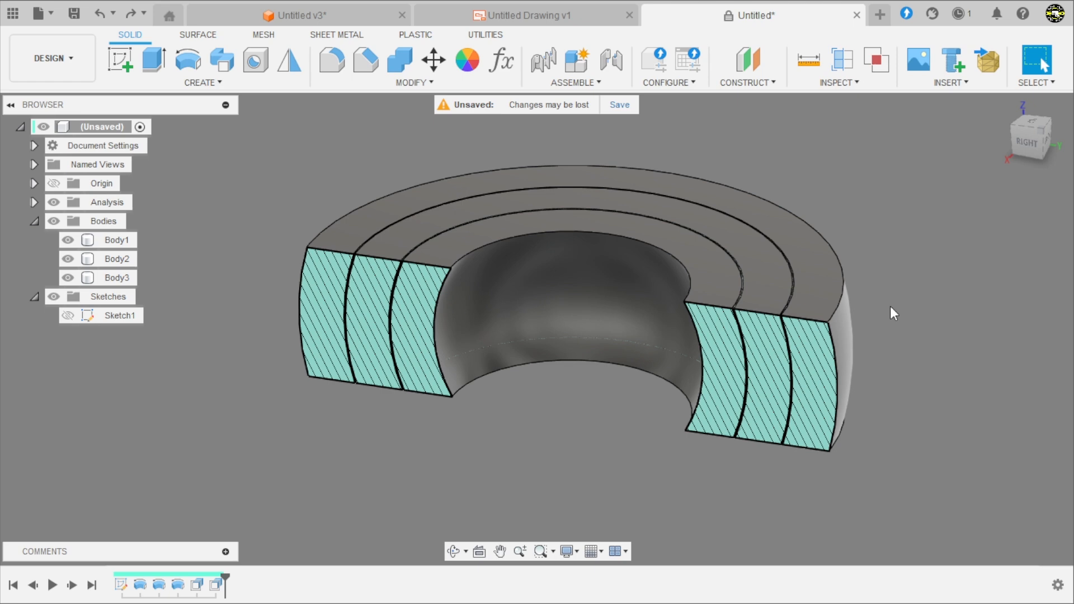
pyautogui.scroll(1, 912, 290)
pyautogui.scroll(-1, 785, 324)
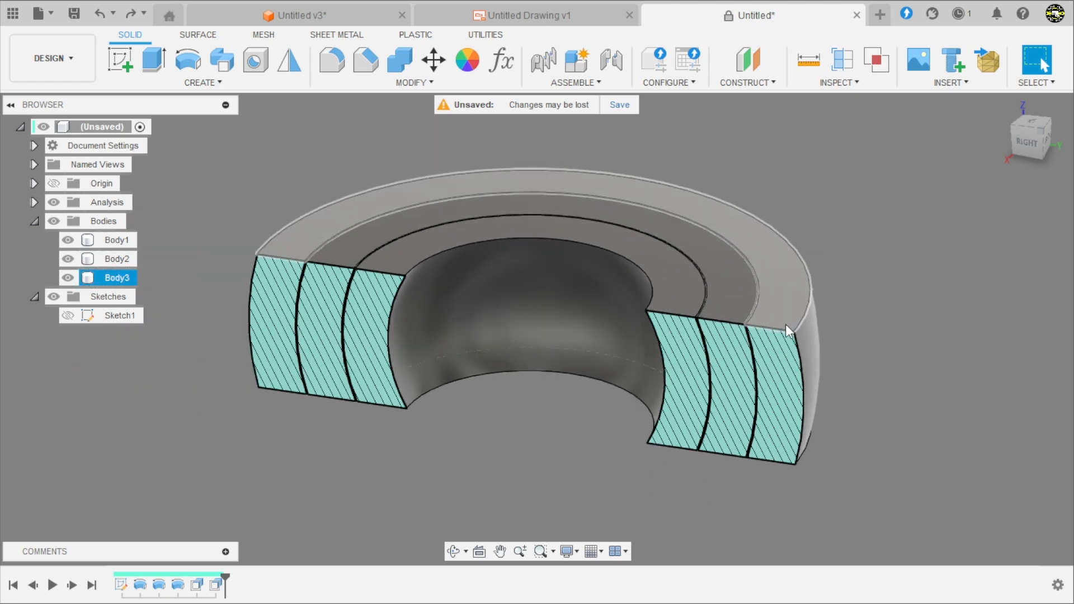
pyautogui.scroll(-1, 459, 352)
pyautogui.scroll(1, 430, 421)
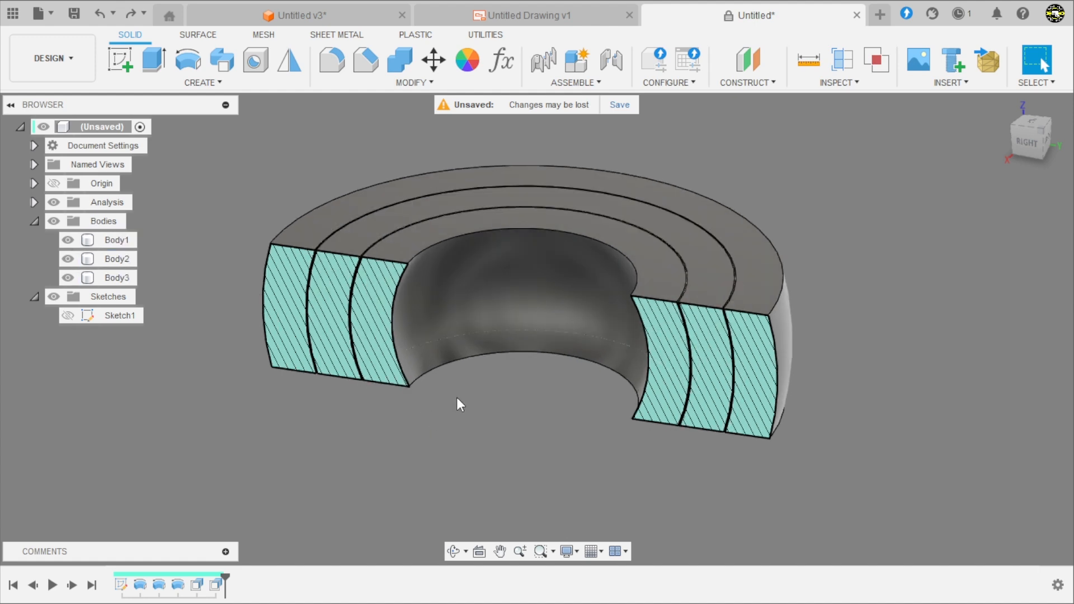
pyautogui.scroll(1, 222, 165)
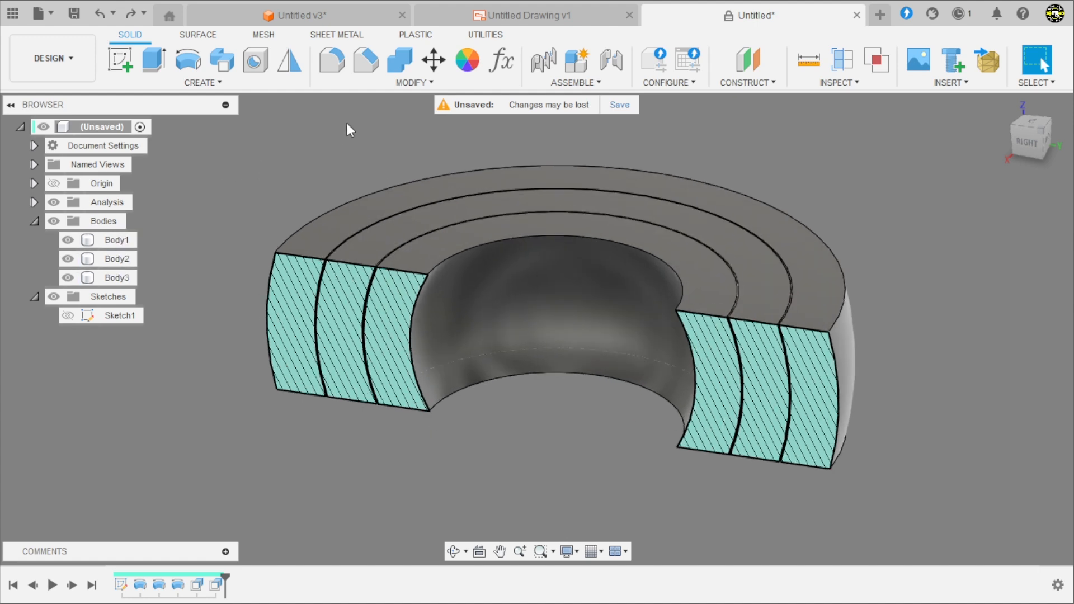
# - Start a constant-radius Fillet and select the upper inner and outer circular edges of all three rings
pyautogui.click(336, 64)
pyautogui.scroll(2, 307, 207)
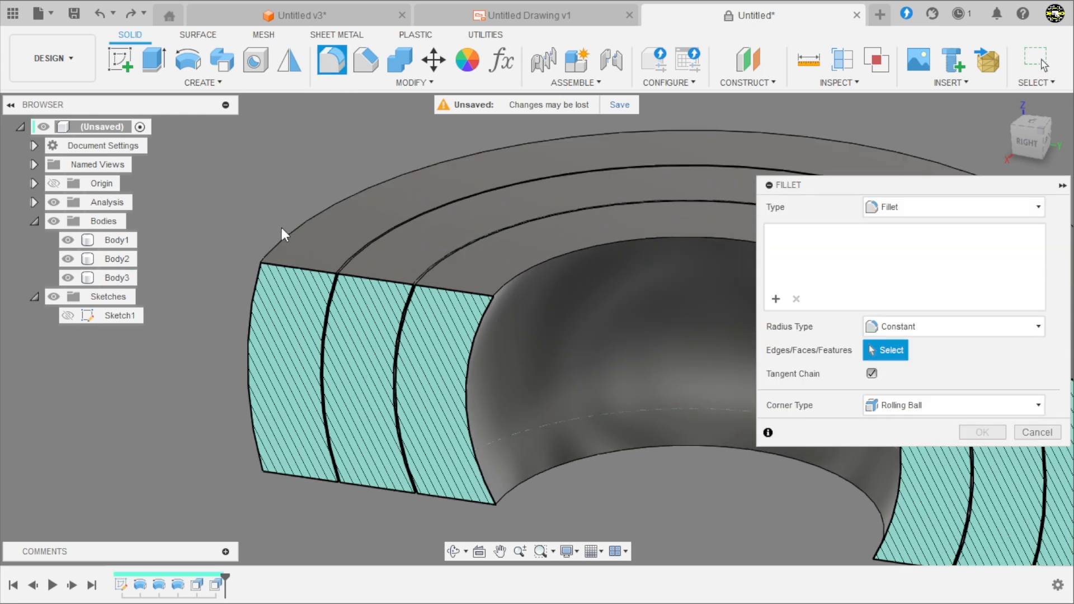
pyautogui.scroll(1, 281, 227)
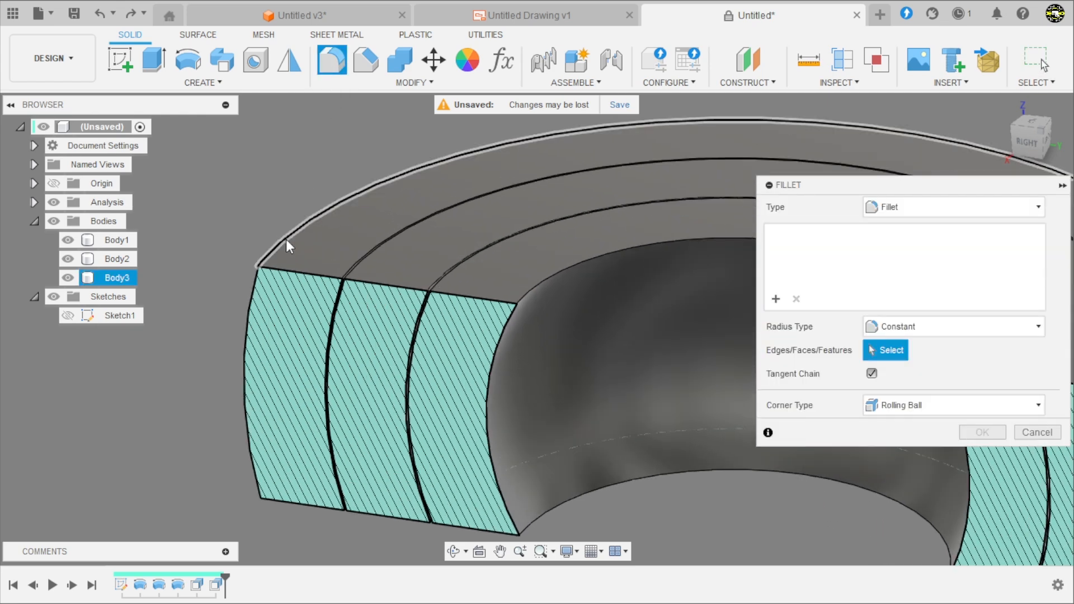
pyautogui.click(286, 241)
pyautogui.scroll(3, 329, 271)
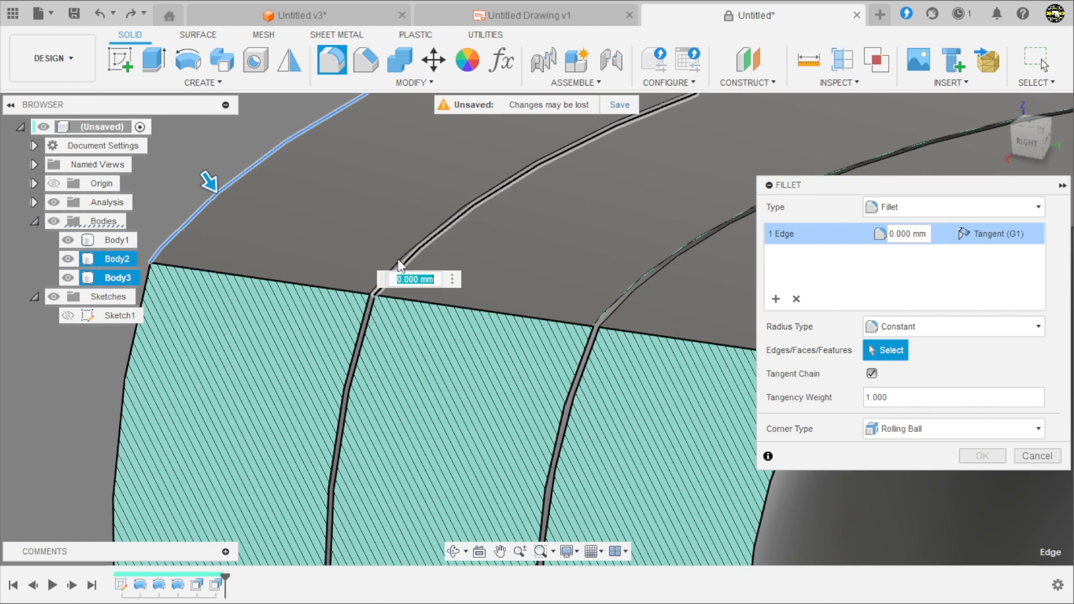
pyautogui.click(398, 260)
pyautogui.scroll(2, 414, 251)
pyautogui.click(426, 253)
pyautogui.scroll(1, 264, 214)
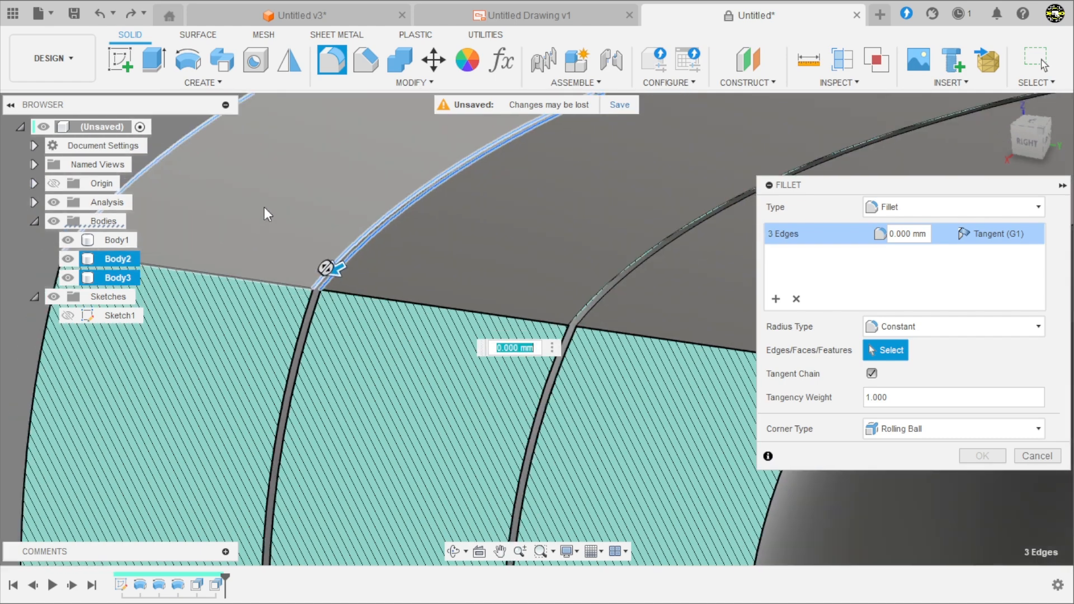
pyautogui.scroll(-2, 336, 235)
pyautogui.scroll(4, 441, 254)
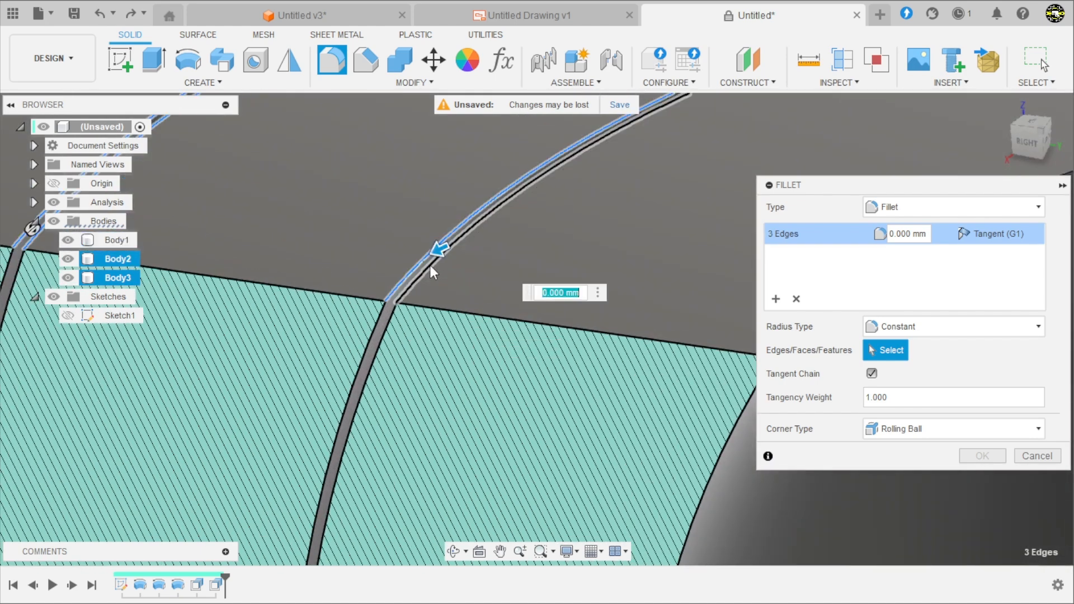
pyautogui.click(431, 265)
pyautogui.scroll(-2, 392, 241)
pyautogui.click(696, 293)
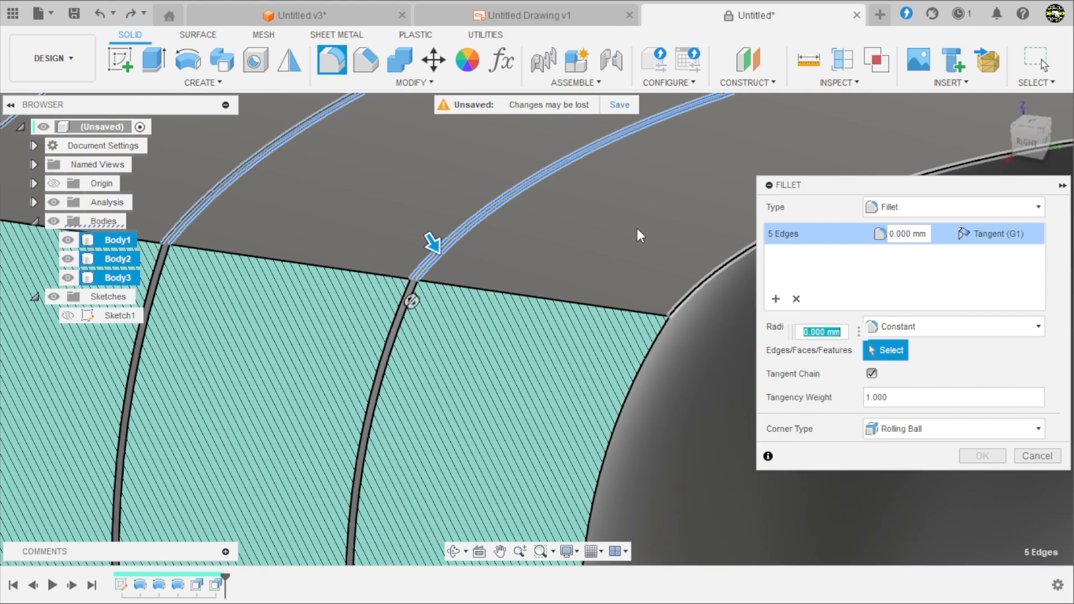
# - Add the lower inner and outer circular edges of all three rings to the fillet selection
pyautogui.scroll(-3, 679, 146)
pyautogui.scroll(3, 684, 472)
pyautogui.click(686, 454)
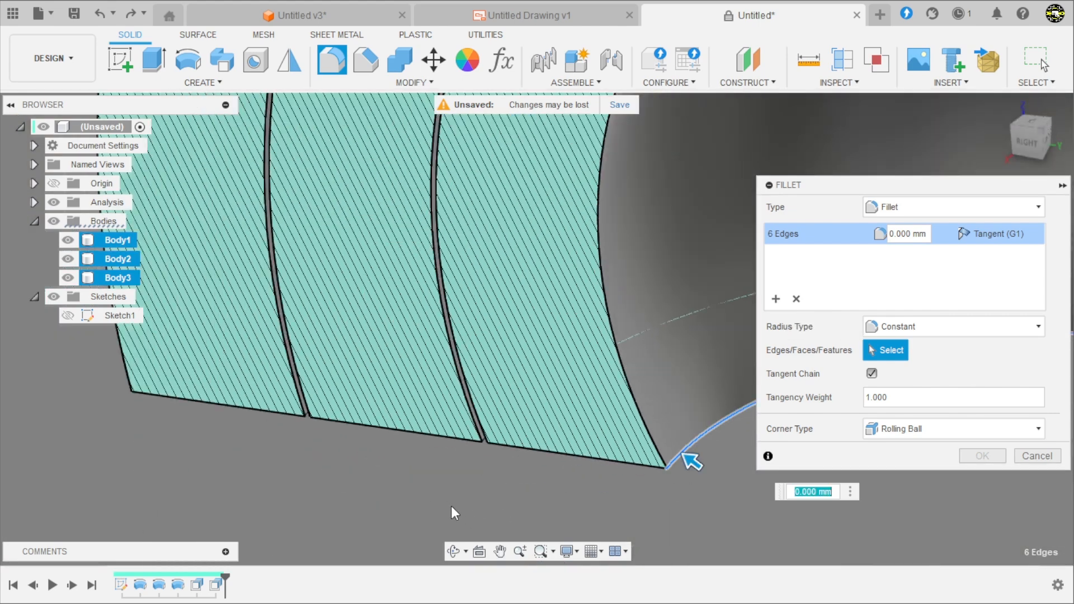
pyautogui.scroll(5, 533, 428)
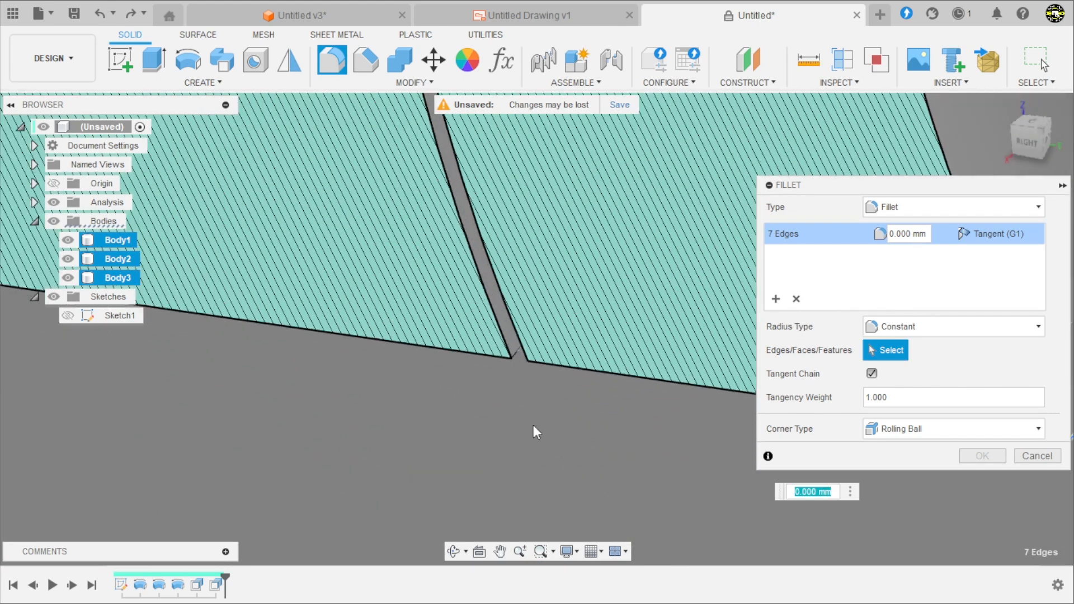
pyautogui.click(521, 353)
pyautogui.scroll(-3, 524, 355)
pyautogui.scroll(3, 435, 316)
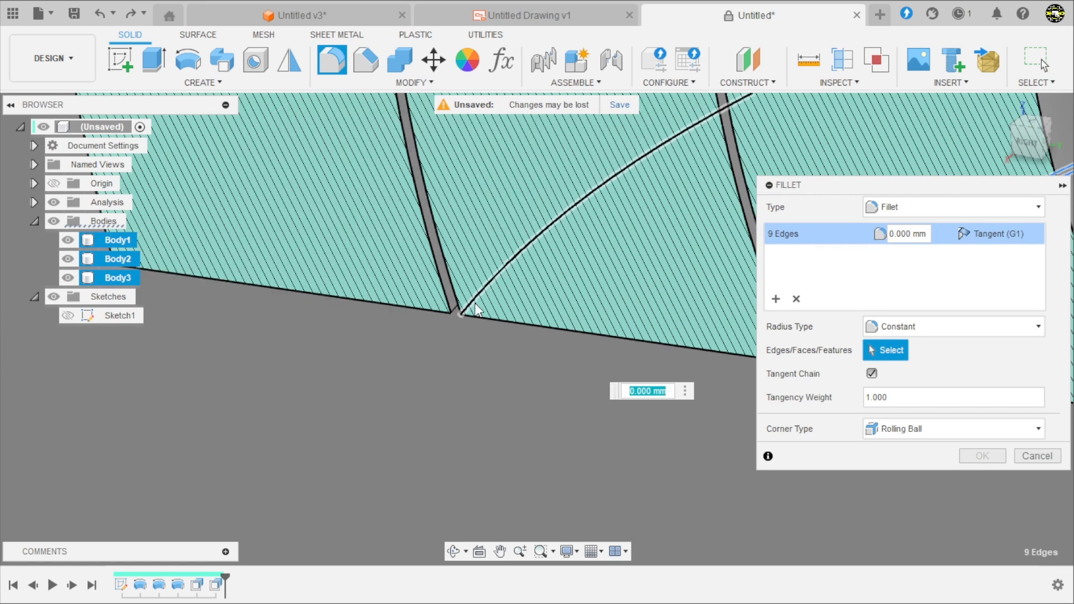
pyautogui.click(452, 307)
pyautogui.scroll(-2, 452, 306)
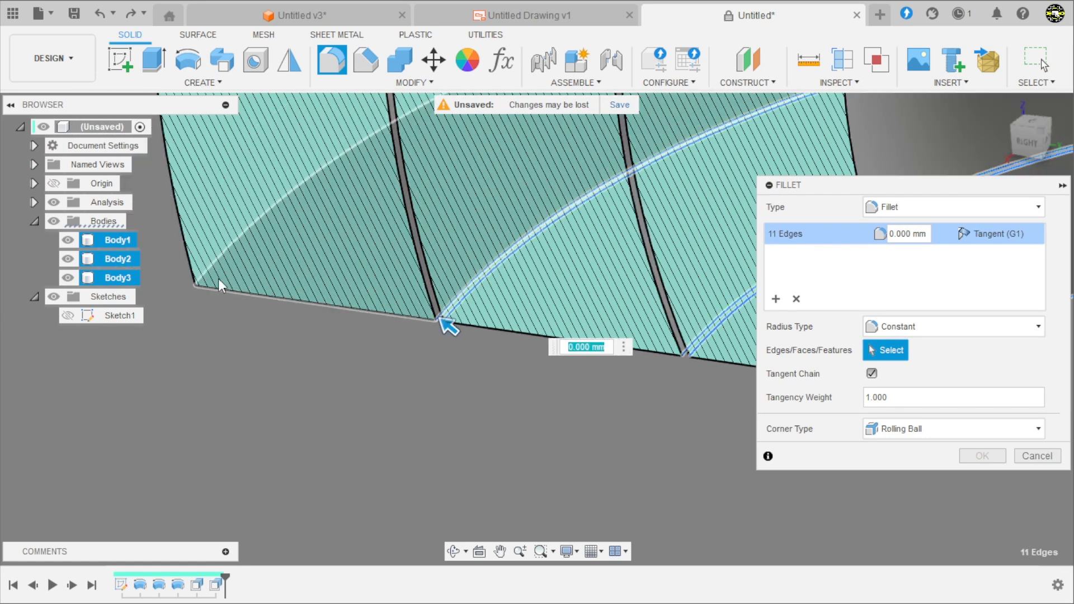
pyautogui.click(208, 273)
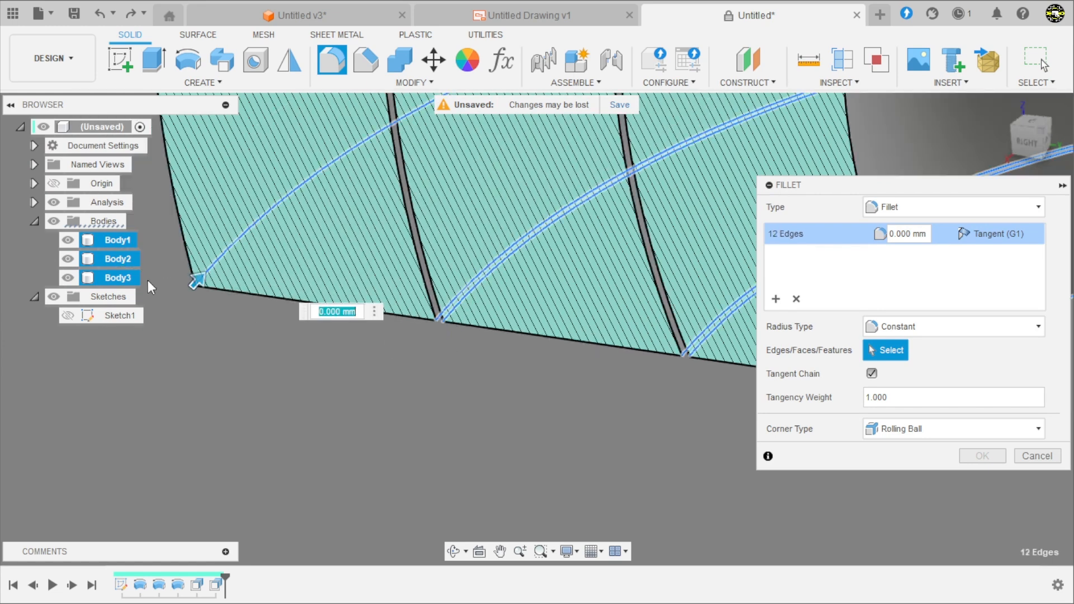
# - Preview a 1 mm radius on the twelve selected ring edges and apply the fillet with a larger radius
pyautogui.write('1')
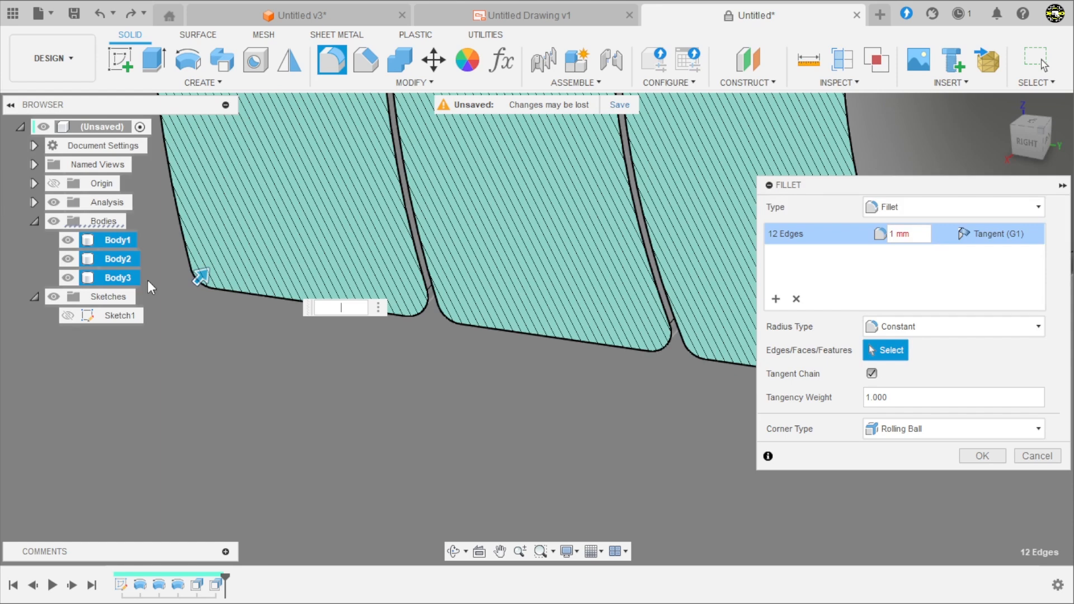
pyautogui.press('Return')
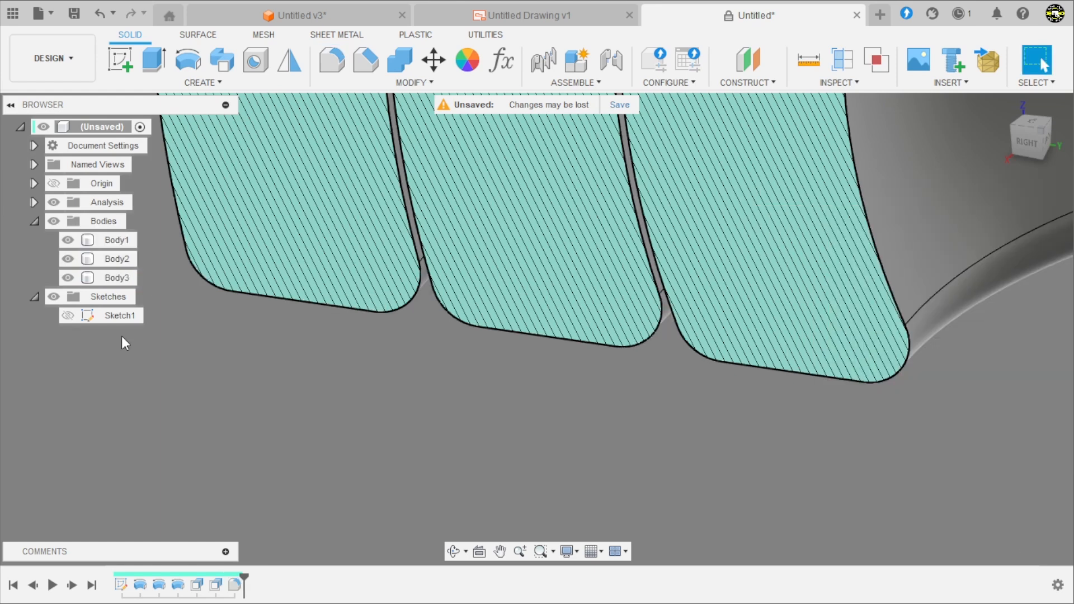
pyautogui.scroll(-3, 216, 369)
pyautogui.scroll(-3, 401, 470)
pyautogui.scroll(-1, 548, 469)
pyautogui.keyDown('shift'); pyautogui.moveTo(548, 469); pyautogui.dragTo(577, 481, button='middle'); pyautogui.keyUp('shift')
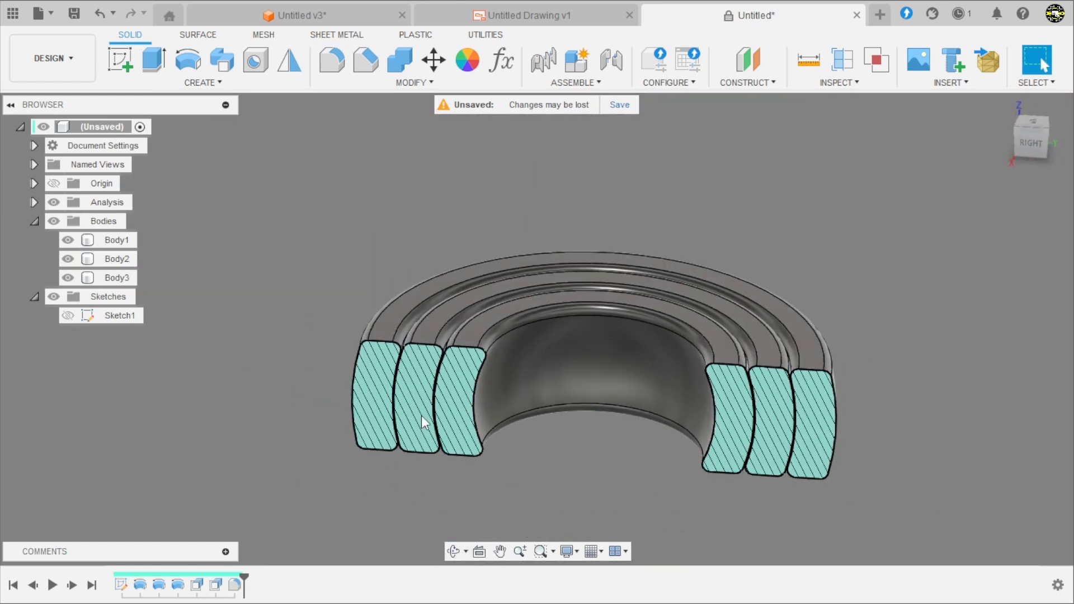
# - Hide the section analysis and examine the filleted edges and gaps between the complete rings from above
pyautogui.click(54, 202)
pyautogui.scroll(-2, 314, 169)
pyautogui.keyDown('shift'); pyautogui.moveTo(336, 193); pyautogui.dragTo(305, 363, button='middle'); pyautogui.keyUp('shift')
pyautogui.scroll(2, 327, 397)
pyautogui.keyDown('shift'); pyautogui.moveTo(328, 398); pyautogui.dragTo(288, 431, button='middle'); pyautogui.keyUp('shift')
pyautogui.click(436, 300)
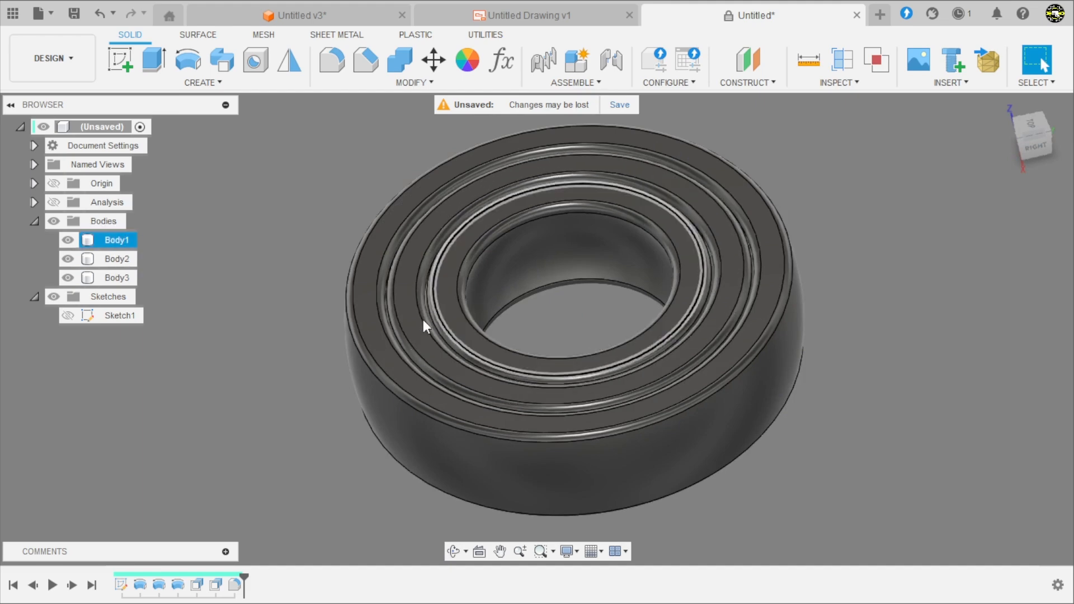
pyautogui.click(442, 318)
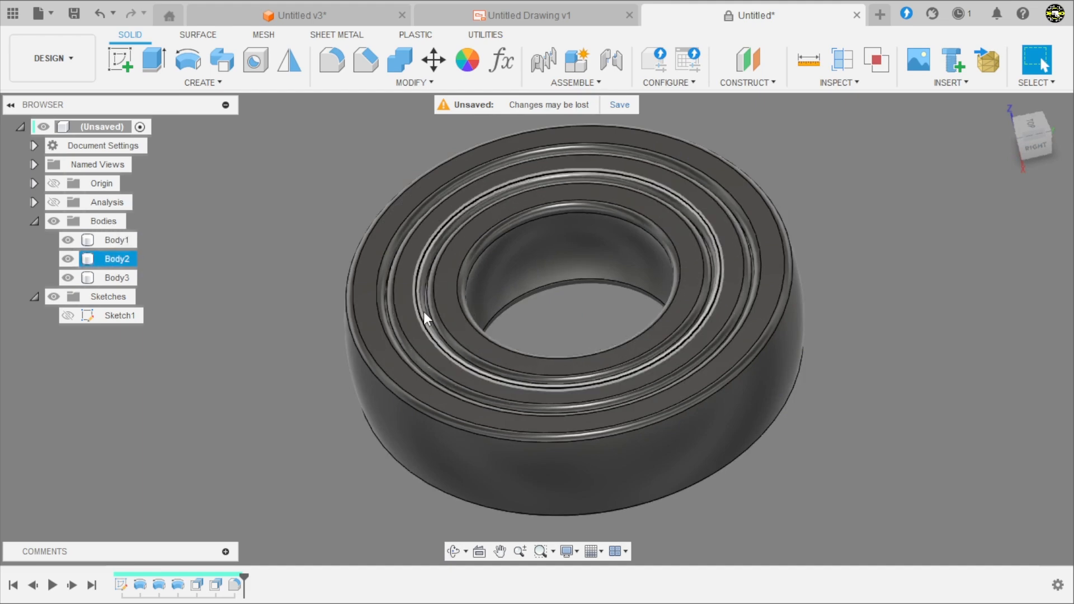
pyautogui.click(429, 310)
pyautogui.click(421, 314)
pyautogui.click(529, 323)
pyautogui.scroll(-3, 529, 316)
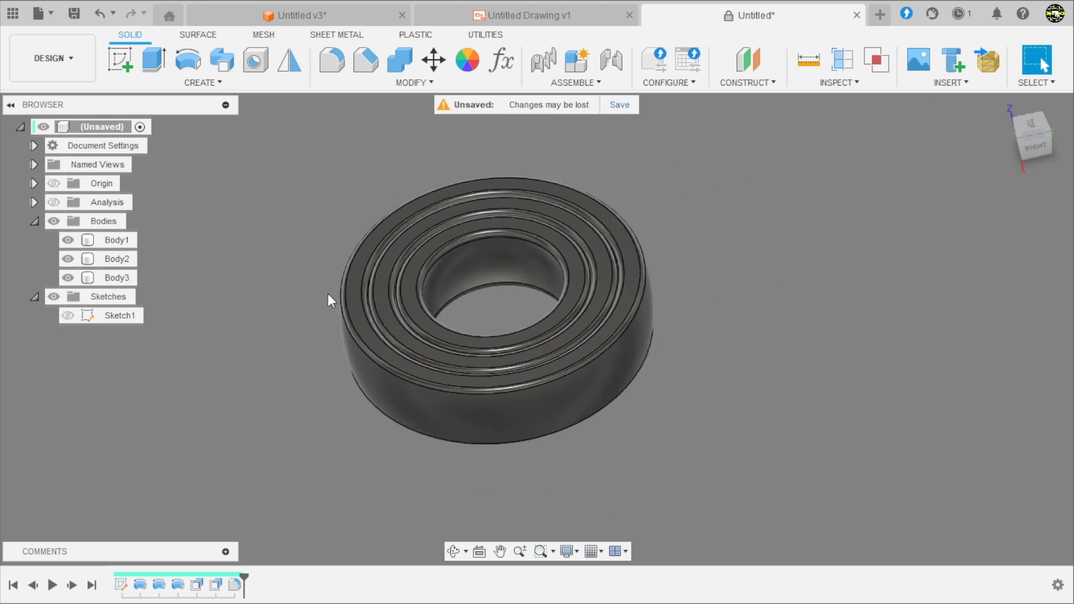
# - Rotate the innermost ring 90 degrees about the X axis with Move/Copy
pyautogui.click(433, 60)
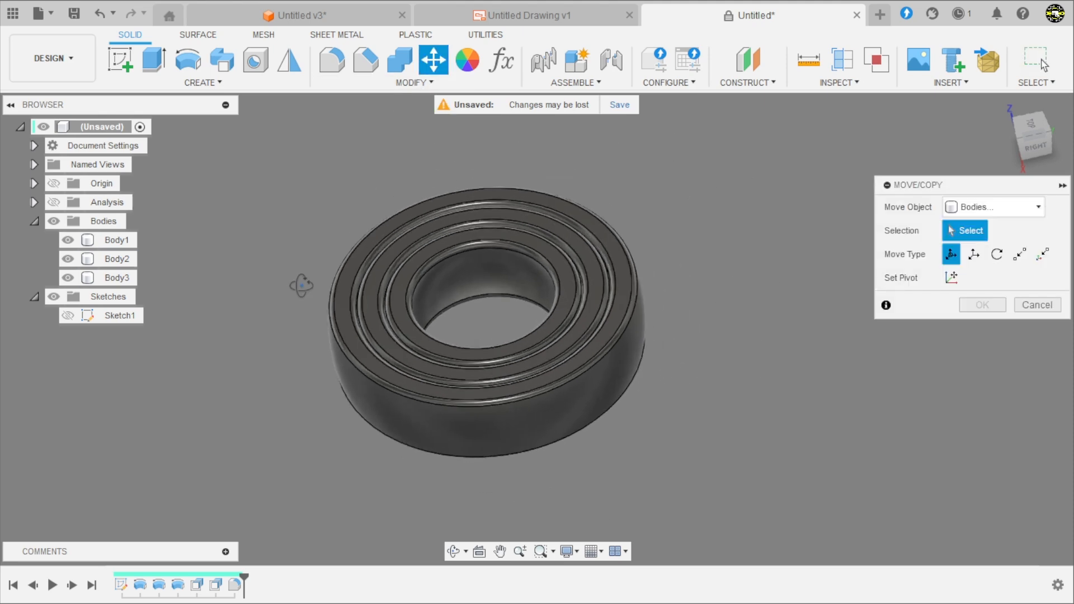
pyautogui.keyDown('shift'); pyautogui.moveTo(300, 284); pyautogui.dragTo(327, 272, button='middle'); pyautogui.keyUp('shift')
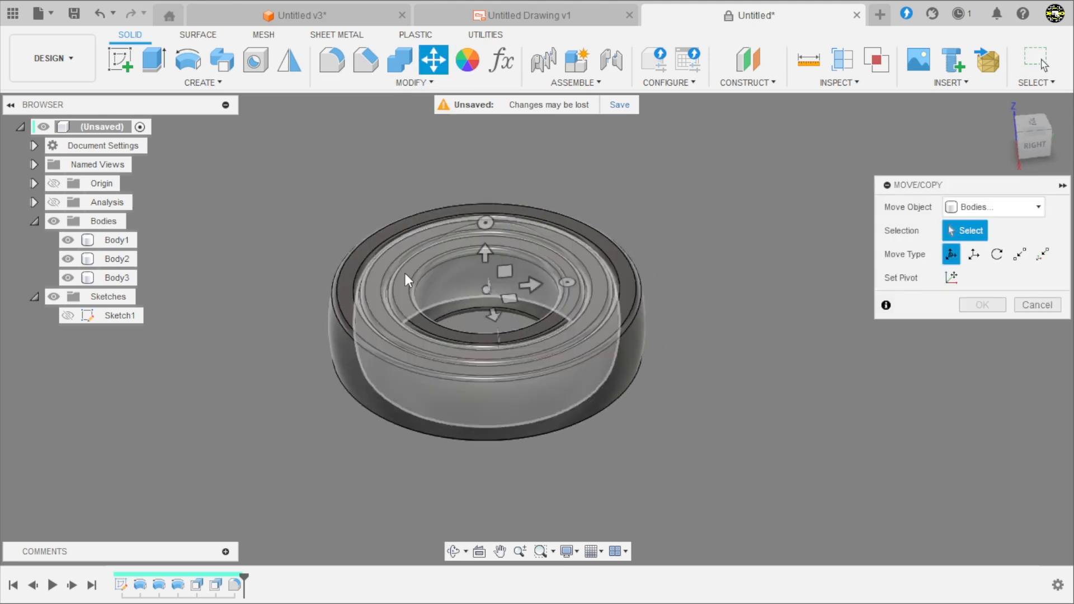
pyautogui.click(466, 288)
pyautogui.moveTo(484, 253); pyautogui.dragTo(381, 323)
pyautogui.write('9')
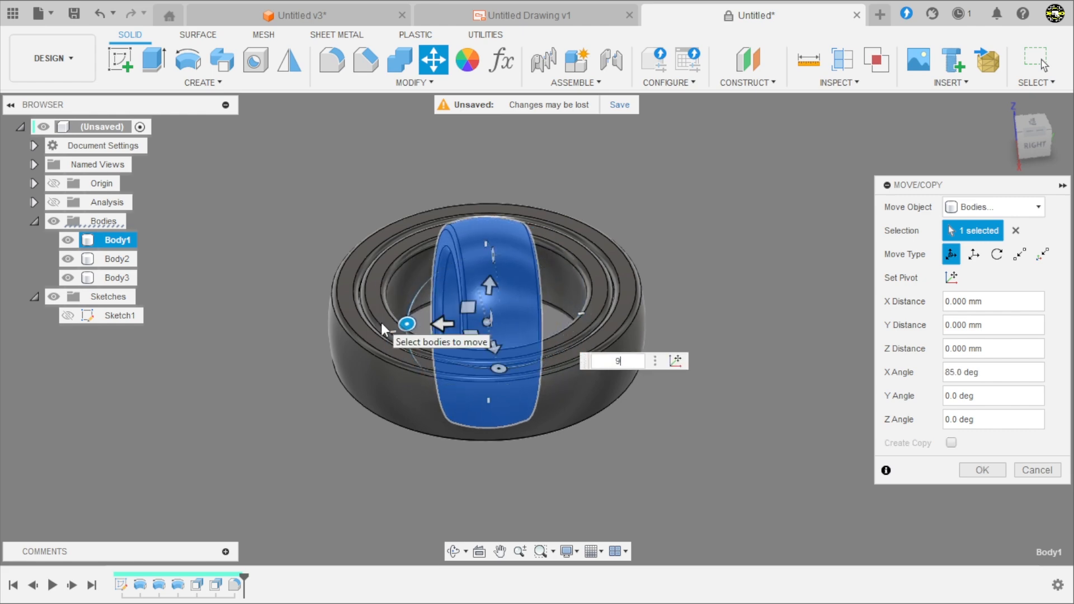
pyautogui.write('0')
pyautogui.press('Return')
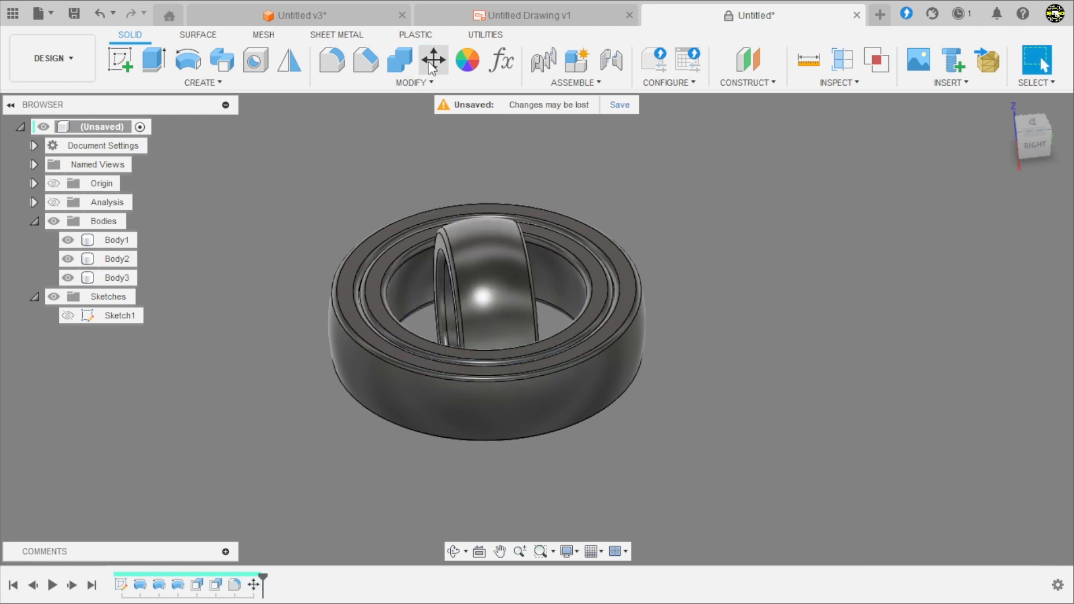
# - Rotate the middle ring 90 degrees about the Y axis with Move/Copy and show the whole assembly from an angle
pyautogui.click(432, 61)
pyautogui.click(555, 277)
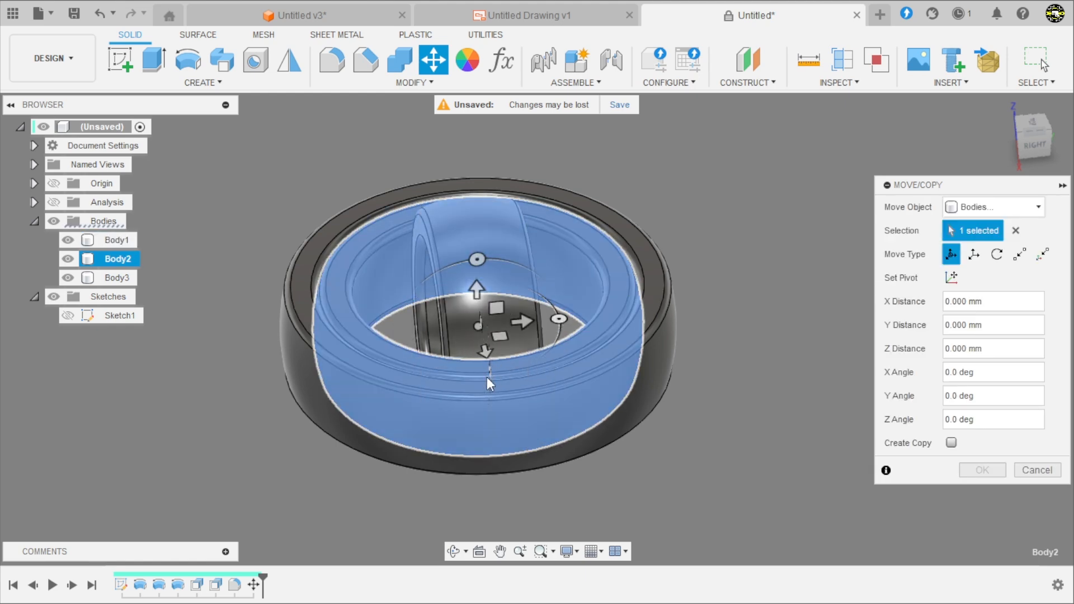
pyautogui.moveTo(489, 378); pyautogui.dragTo(480, 283)
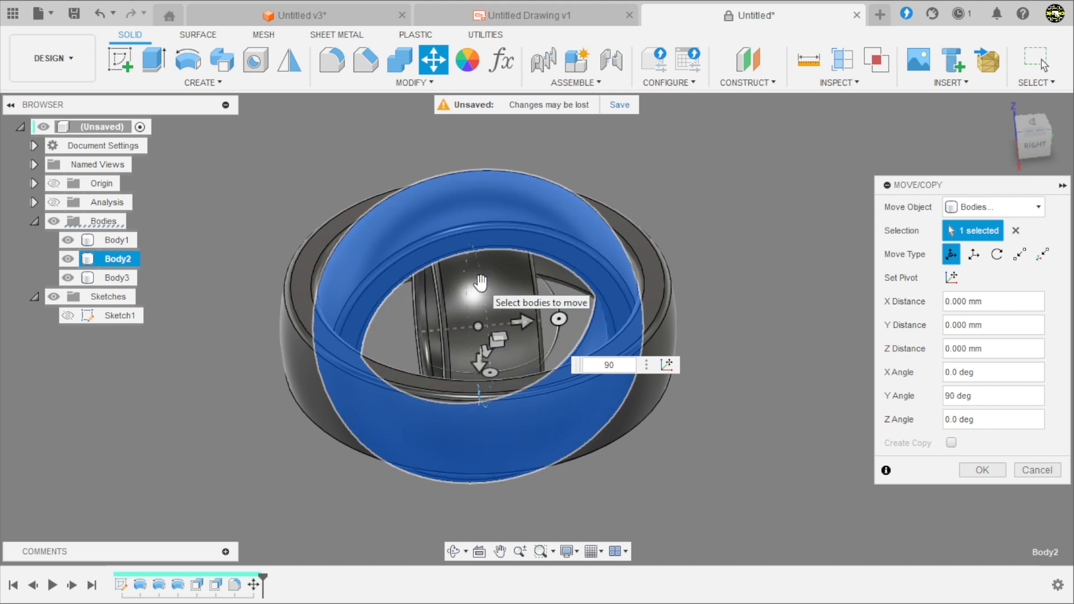
pyautogui.press('Return')
pyautogui.keyDown('shift'); pyautogui.moveTo(728, 466); pyautogui.dragTo(737, 353, button='middle'); pyautogui.keyUp('shift')
pyautogui.press('F6')
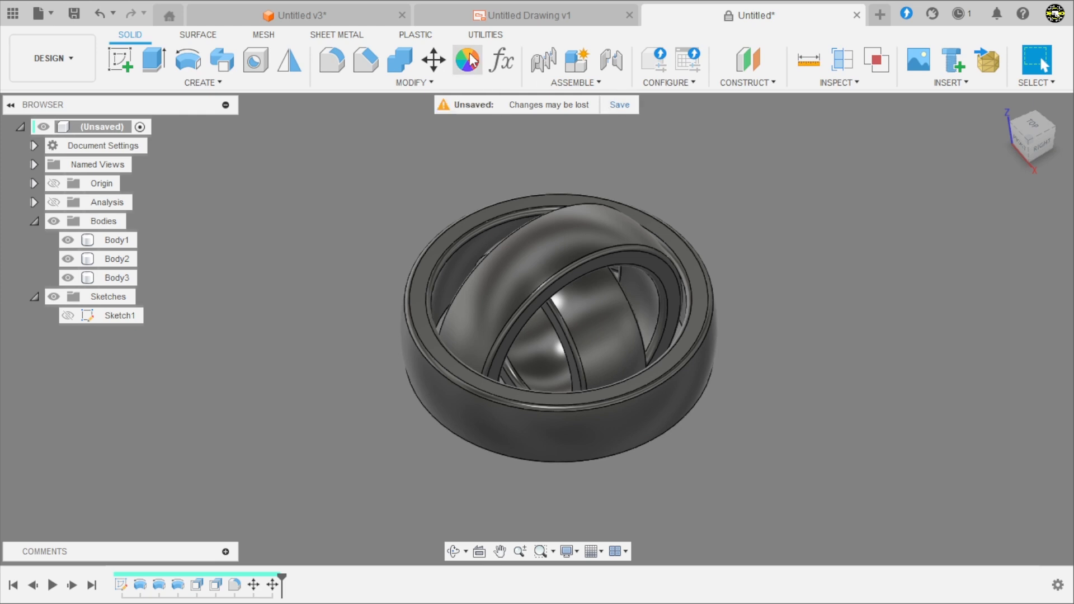
# - Apply the Paint - Enamel Glossy (Red) appearance to the outer ring and Paint - Enamel Glossy (Yellow) to the innermost ring
pyautogui.press('a')
pyautogui.scroll(-3, 801, 382)
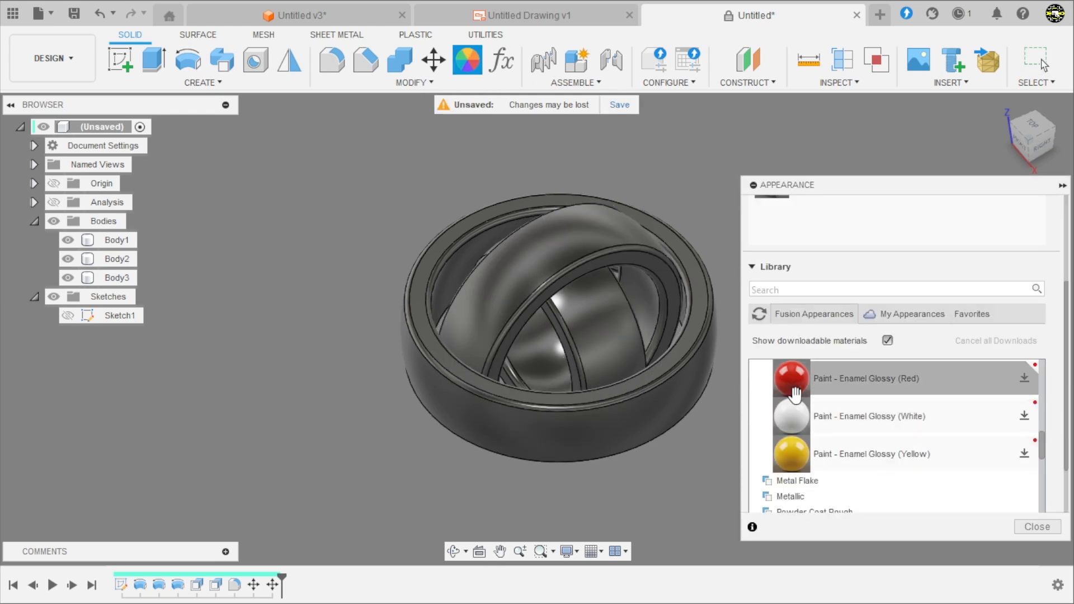
pyautogui.moveTo(791, 381); pyautogui.dragTo(703, 388)
pyautogui.moveTo(792, 454)
pyautogui.mouseDown()
pyautogui.moveTo(670, 371)
pyautogui.moveTo(609, 357)
pyautogui.mouseUp()
# - Apply the Paint - Enamel Glossy (Blue) appearance to the middle ring and finish editing appearances
pyautogui.scroll(3, 895, 414)
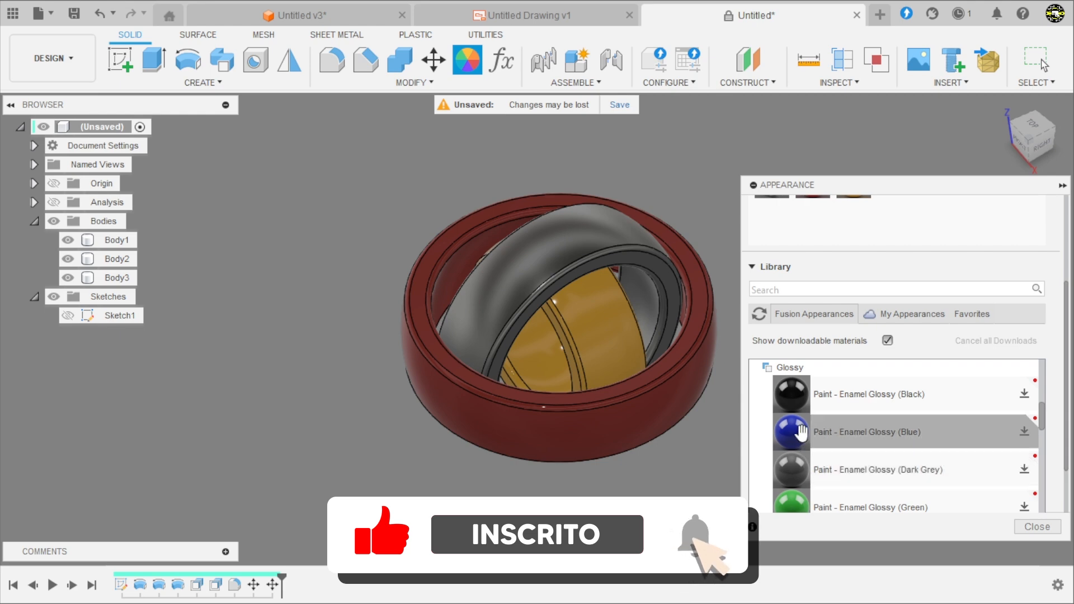
pyautogui.moveTo(791, 431); pyautogui.dragTo(517, 285)
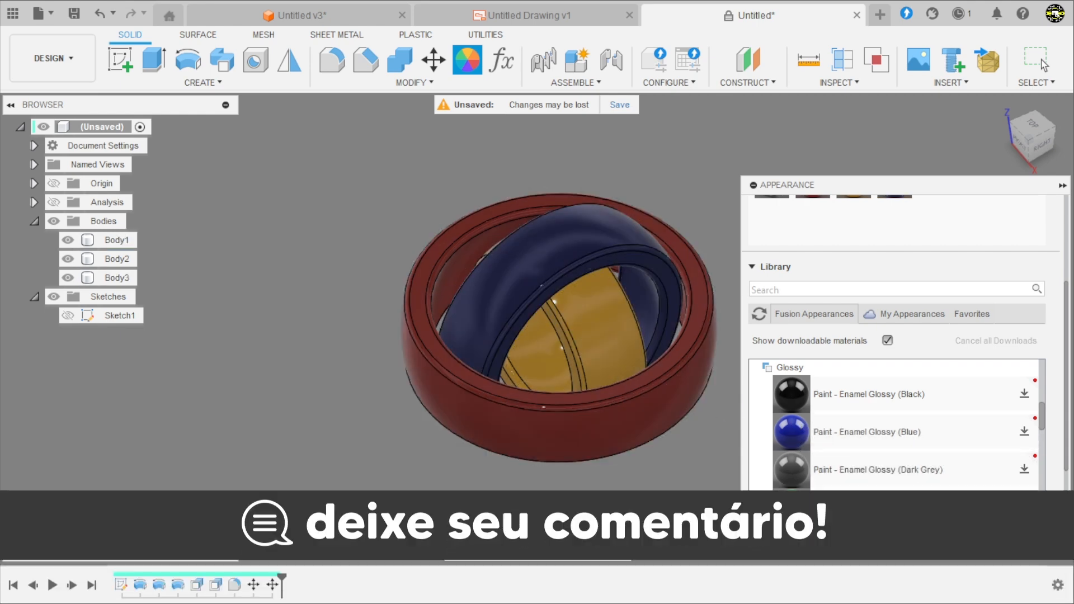
pyautogui.click(1037, 526)
pyautogui.scroll(-3, 564, 357)
pyautogui.keyDown('shift'); pyautogui.moveTo(669, 408); pyautogui.dragTo(700, 398, button='middle'); pyautogui.keyUp('shift')
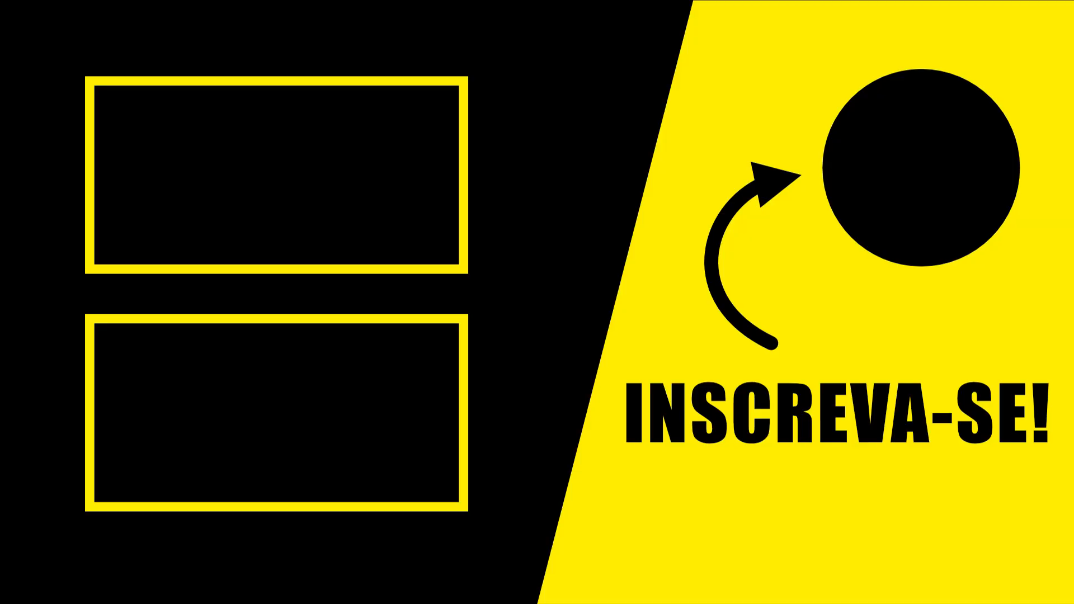